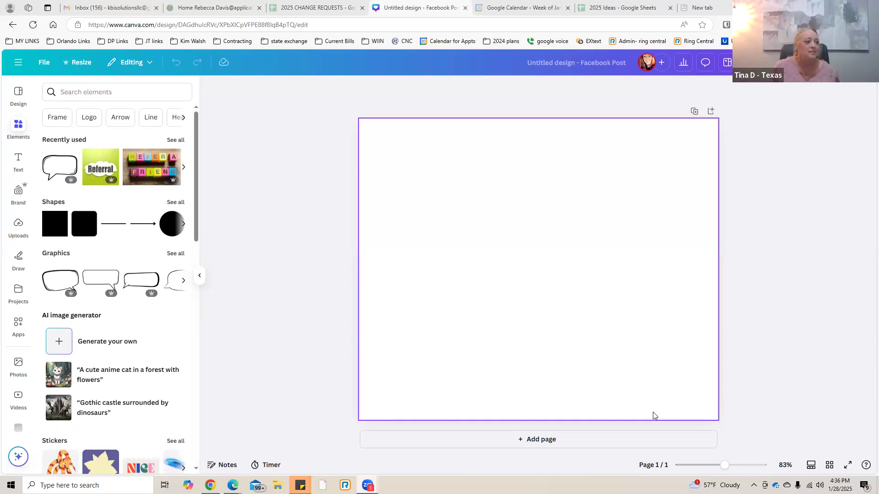
# Search the design elements for "dog" and show all of the matching graphics.
pyautogui.click(17, 128)
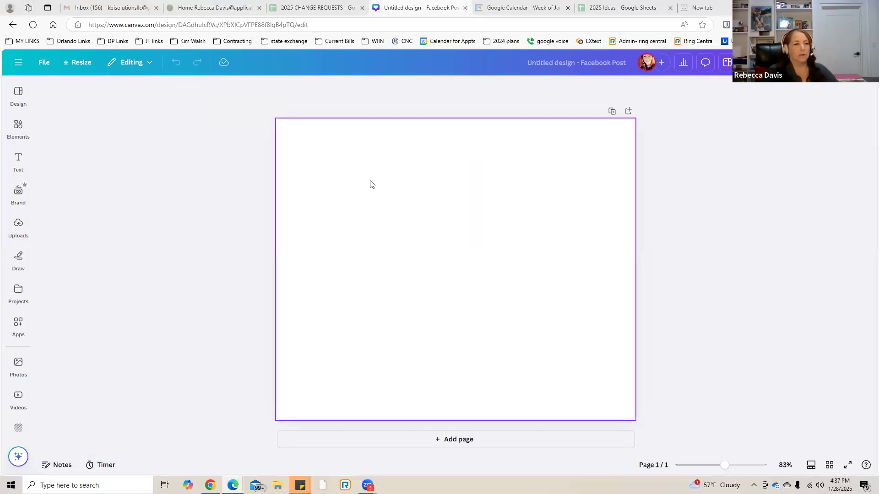
pyautogui.click(19, 127)
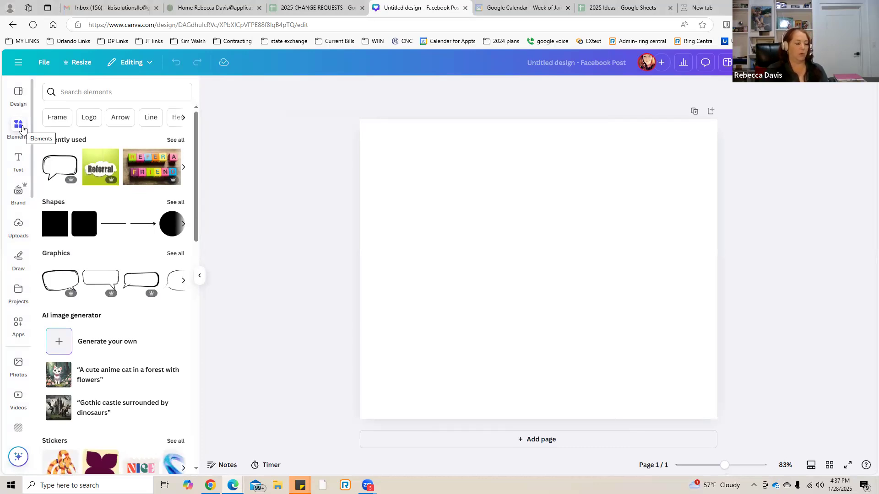
pyautogui.click(72, 91)
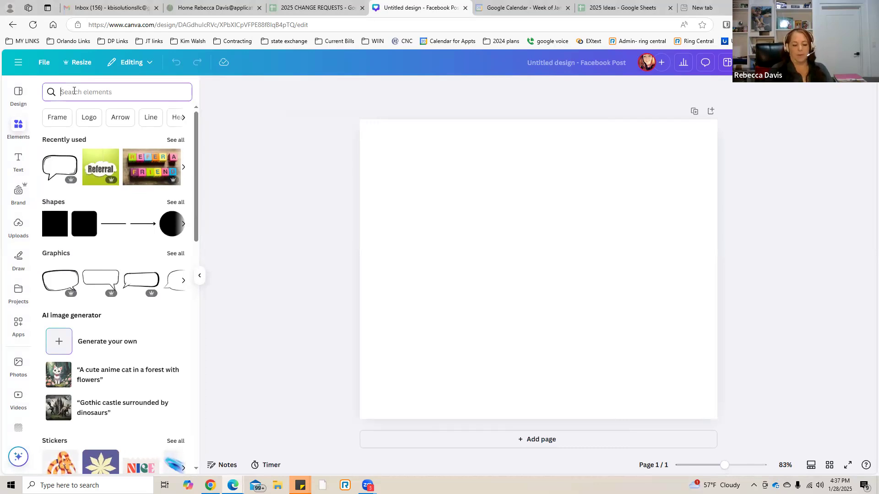
pyautogui.write('dog')
pyautogui.press('Return')
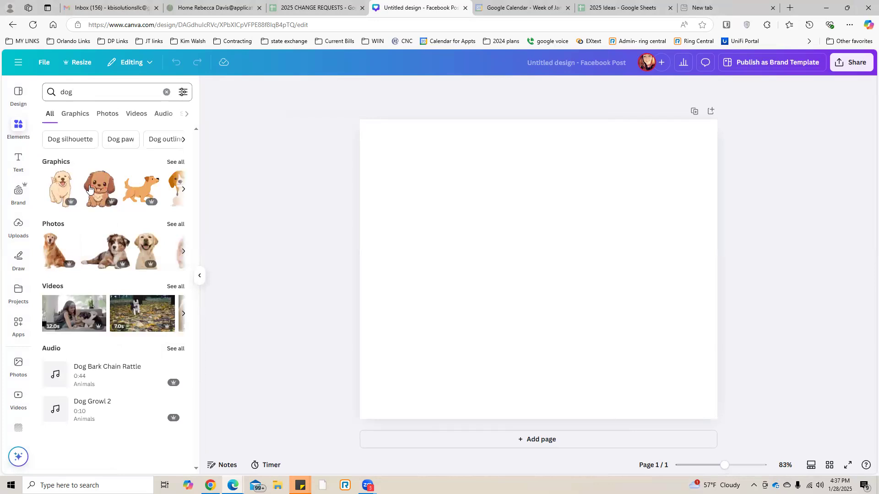
pyautogui.click(175, 165)
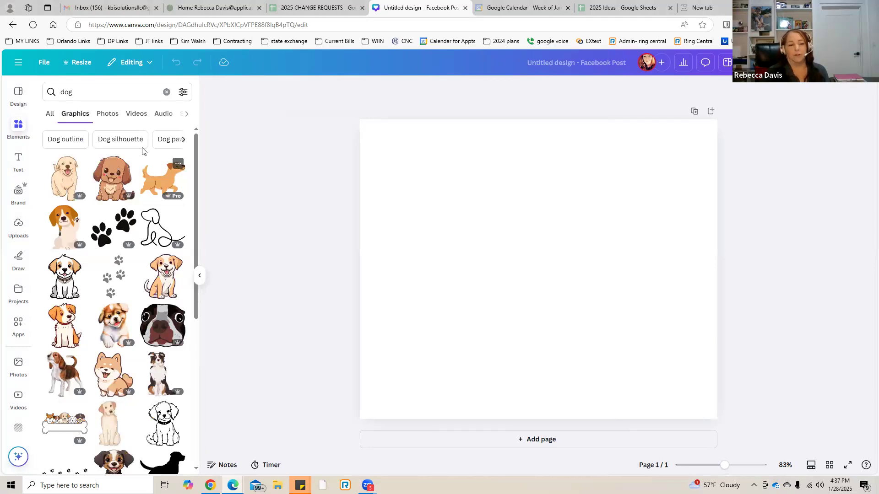
# Look through the photo and video results for "dog", then return to the graphics.
pyautogui.click(107, 116)
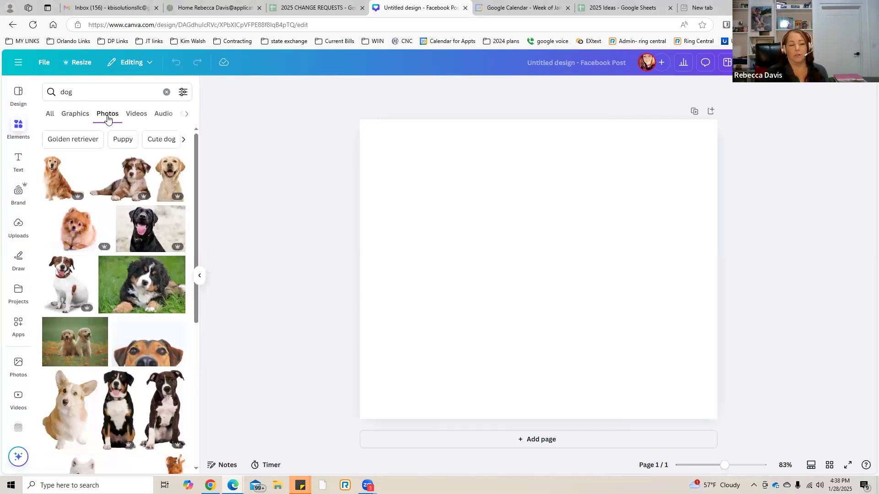
pyautogui.click(137, 117)
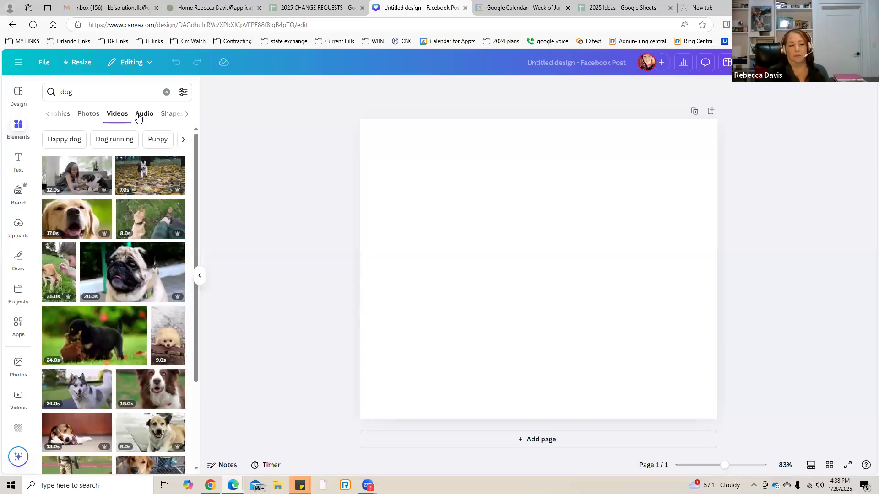
pyautogui.click(65, 115)
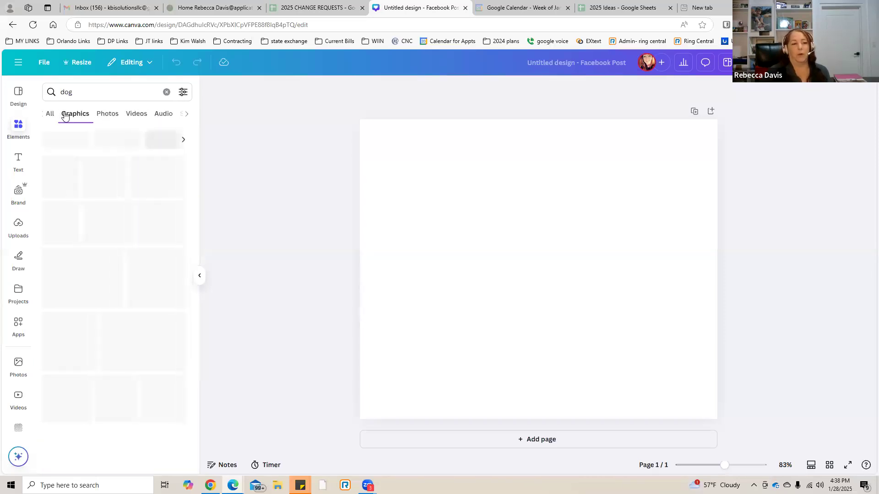
# Review the search filters for color, orientation, animation and price, then return to the dog graphics.
pyautogui.click(87, 93)
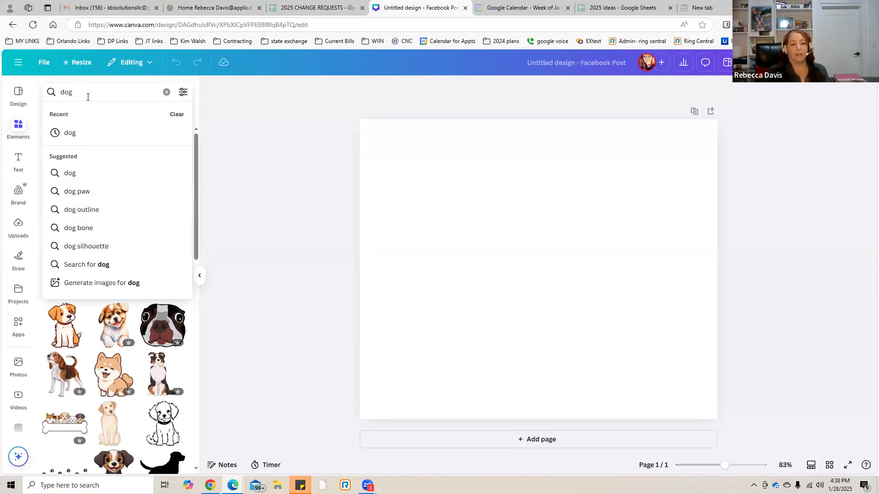
pyautogui.click(183, 93)
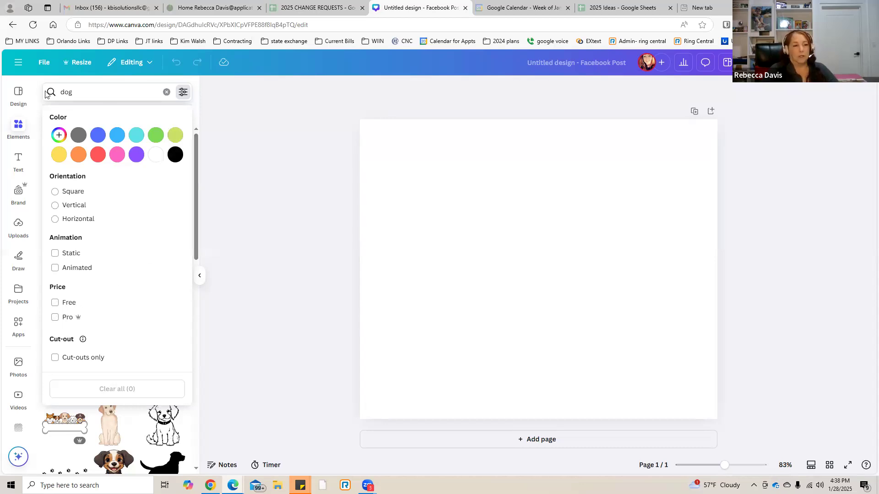
pyautogui.click(131, 89)
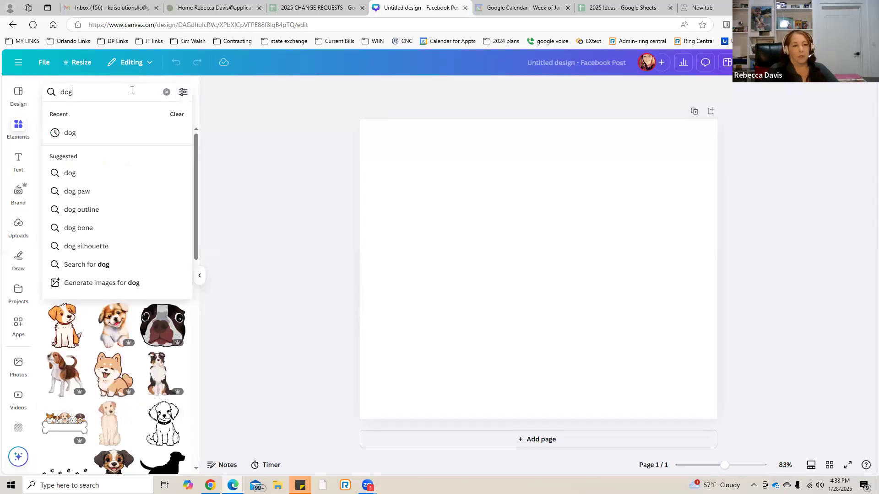
pyautogui.press('Return')
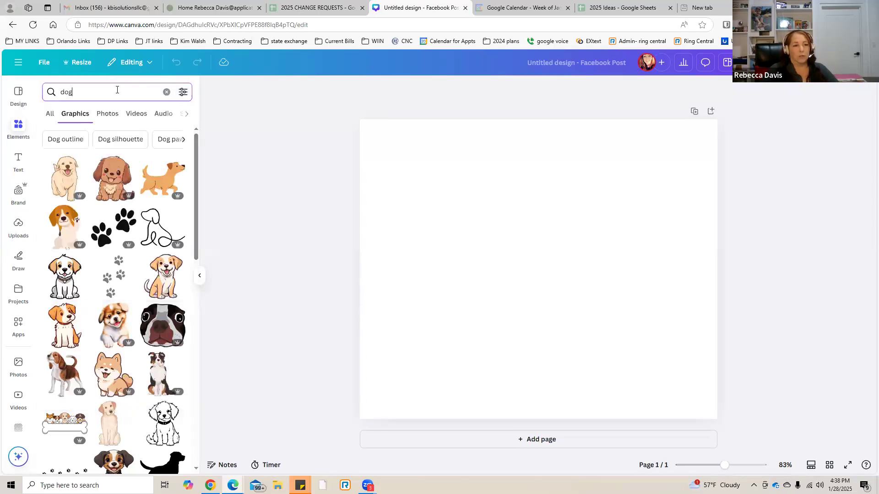
# Replace the search term with "pembroke corgi" and search the graphics.
pyautogui.moveTo(71, 91); pyautogui.dragTo(50, 91)
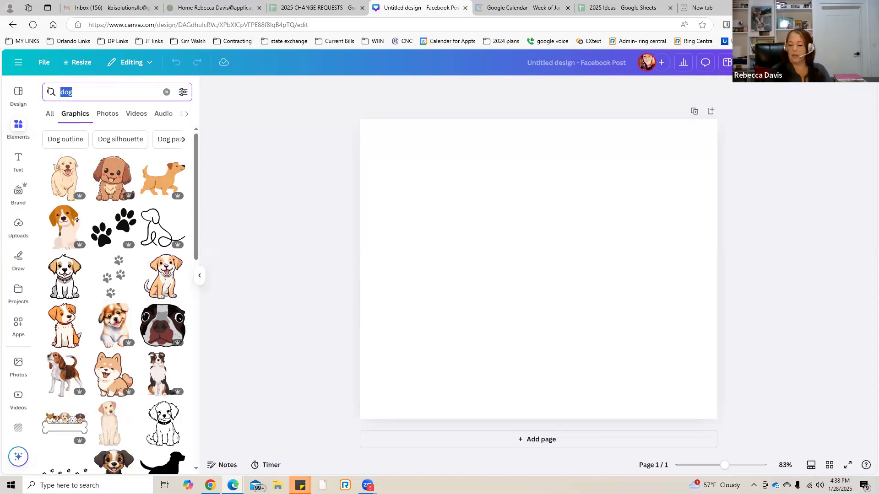
pyautogui.write('pembr')
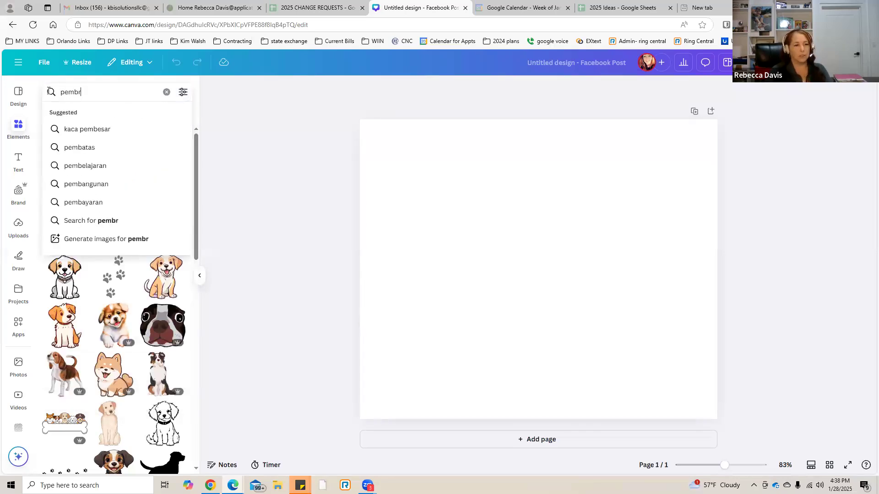
pyautogui.write('oke corgi')
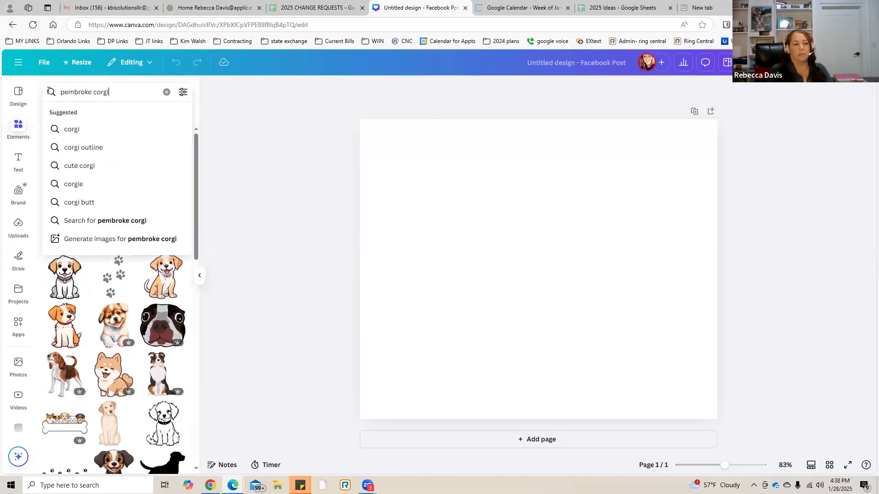
pyautogui.press('Return')
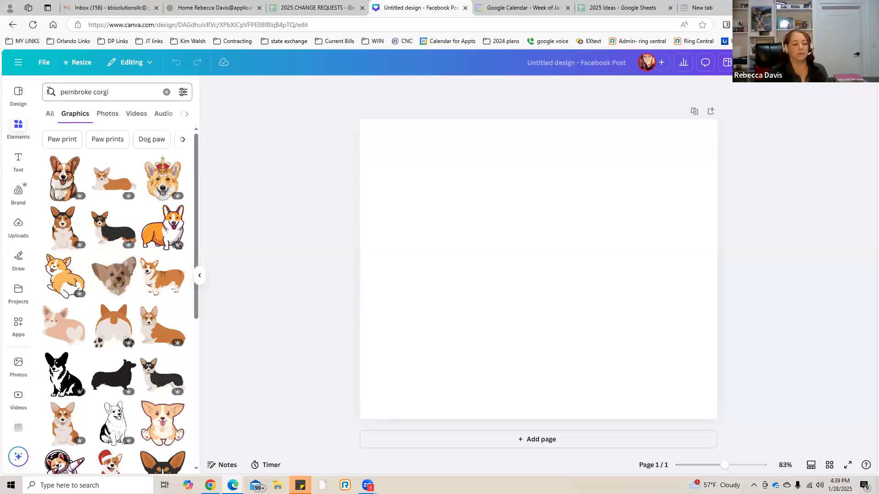
# Look through the photo and video results for "pembroke corgi", then return to the graphics.
pyautogui.click(102, 115)
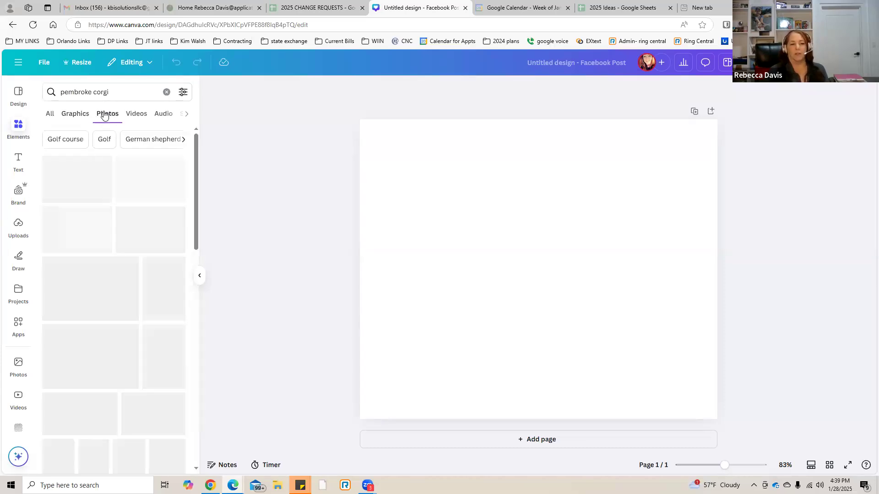
pyautogui.click(136, 115)
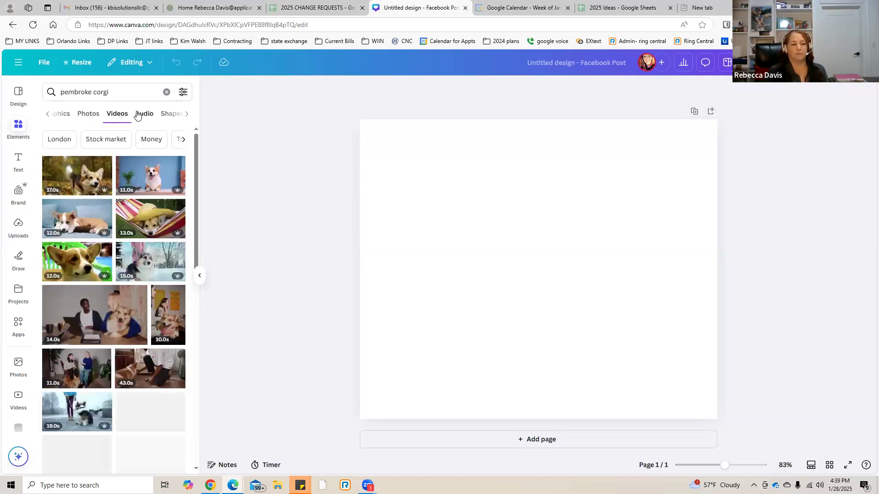
pyautogui.click(67, 118)
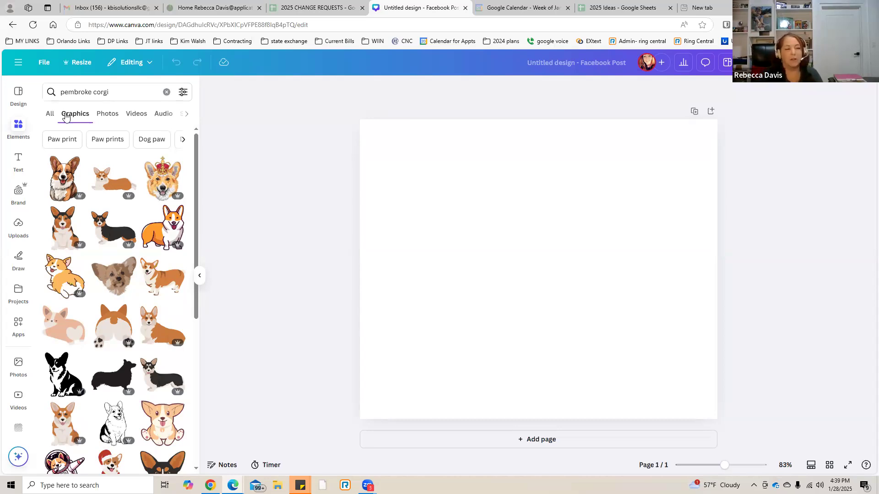
# Narrow the graphics search to "pembroke corgi watercolor".
pyautogui.click(124, 93)
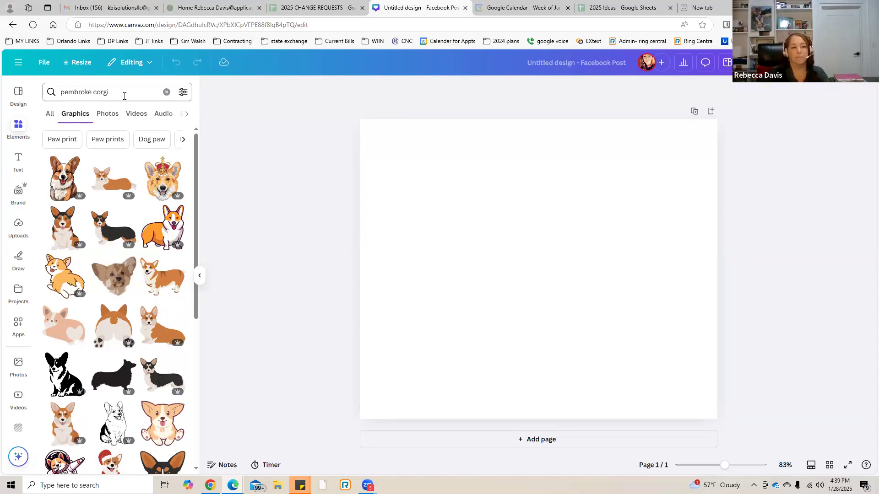
pyautogui.write('wat')
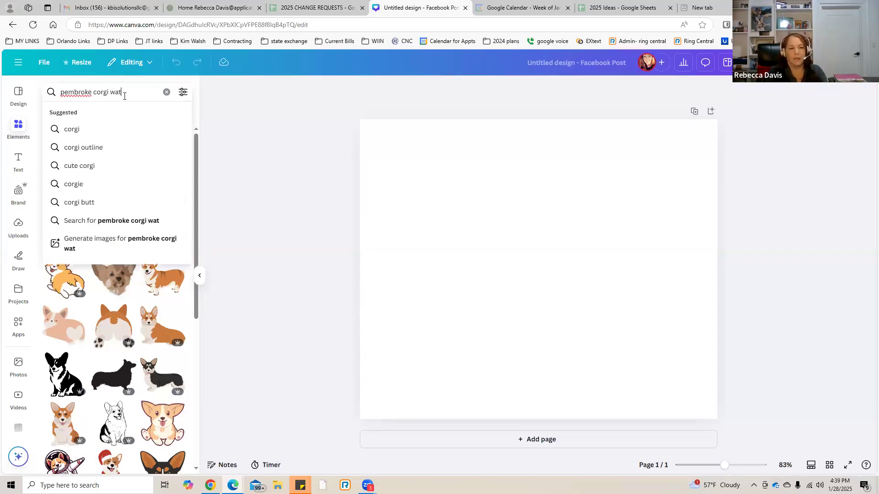
pyautogui.write('ercolor')
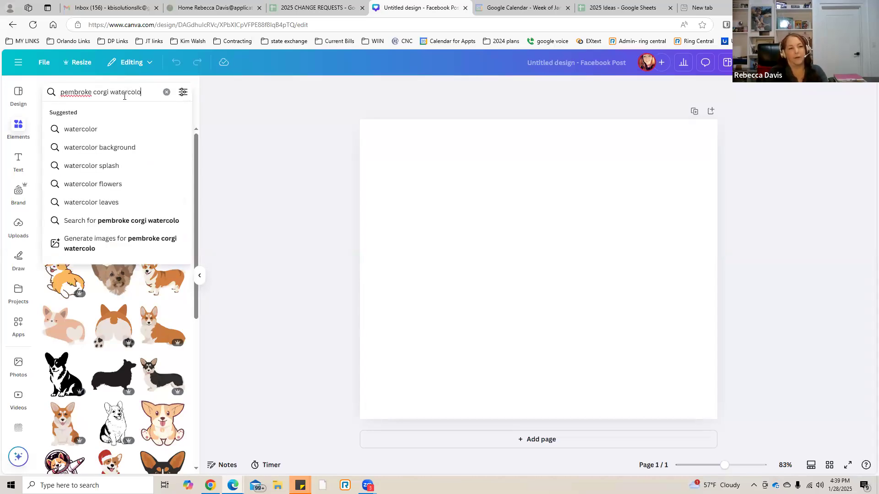
pyautogui.press('Return')
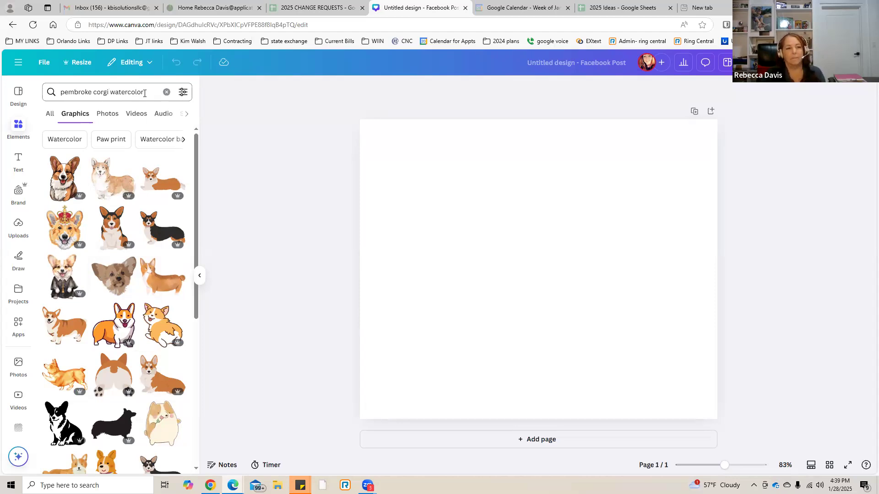
# Replace the corgi search term with "truck" and search the graphics.
pyautogui.click(144, 94)
pyautogui.hotkey('ctrl', 'a')
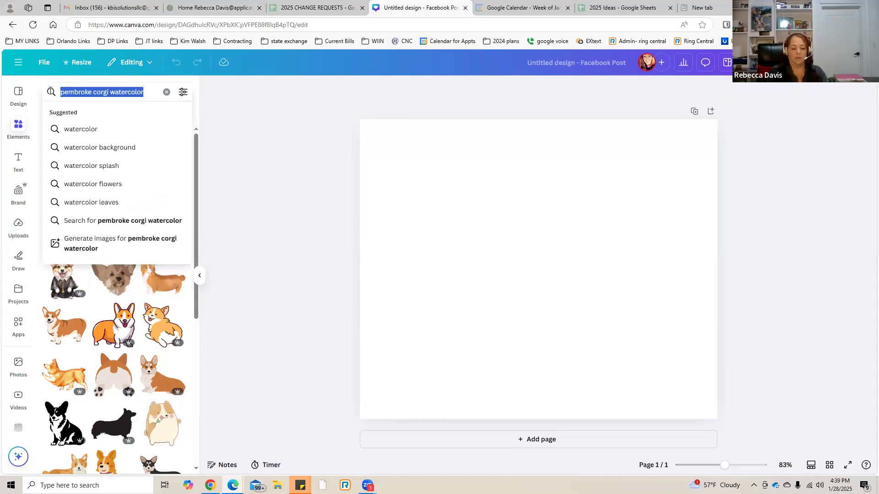
pyautogui.write('car')
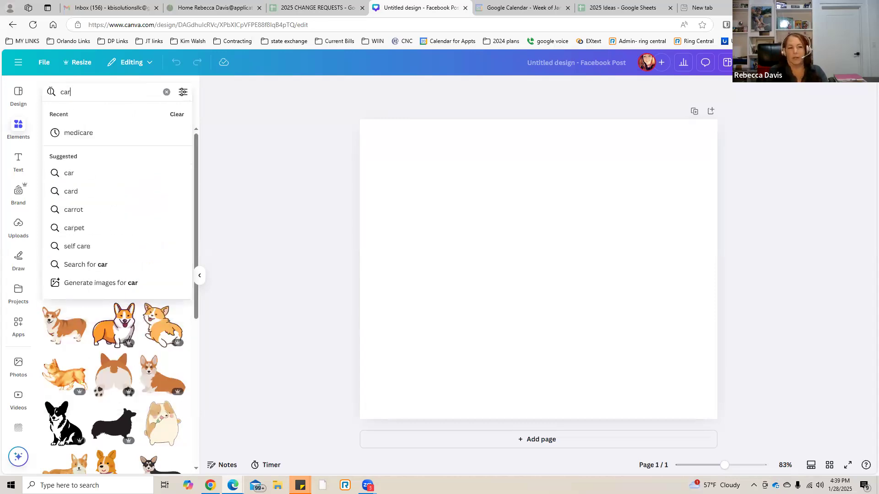
pyautogui.press('BackSpace')
pyautogui.press('BackSpace')
pyautogui.press('BackSpace')
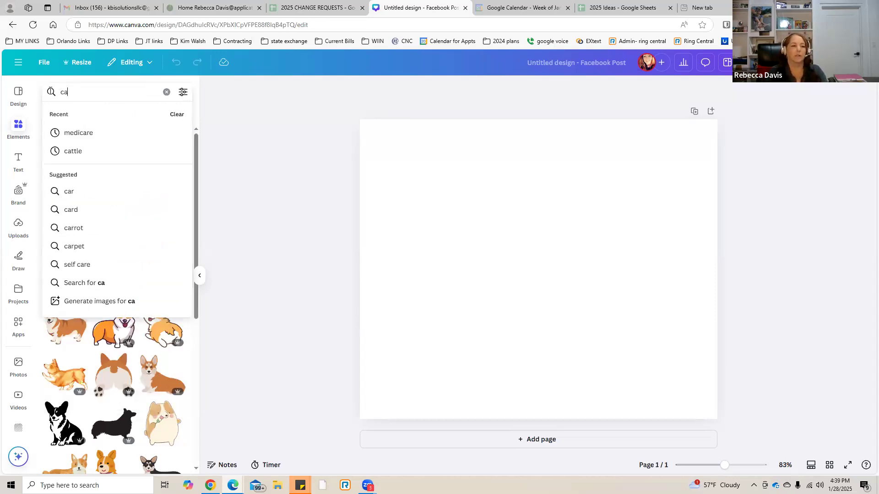
pyautogui.write('truck')
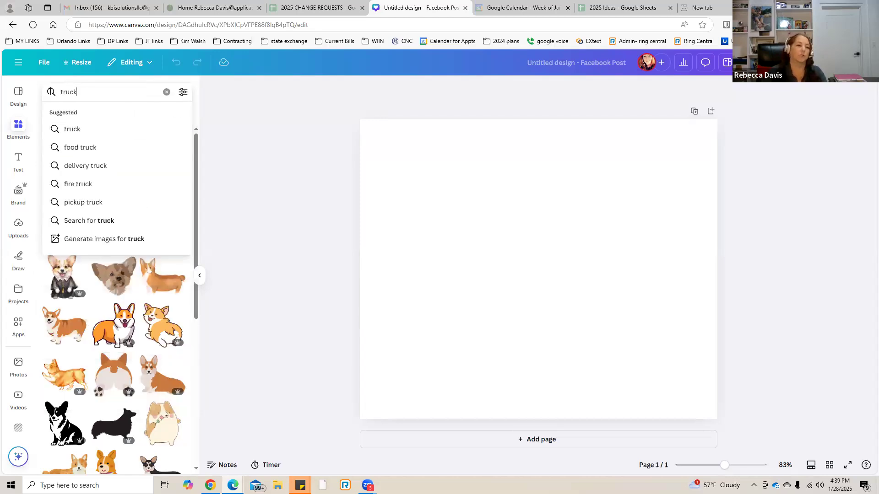
pyautogui.press('Return')
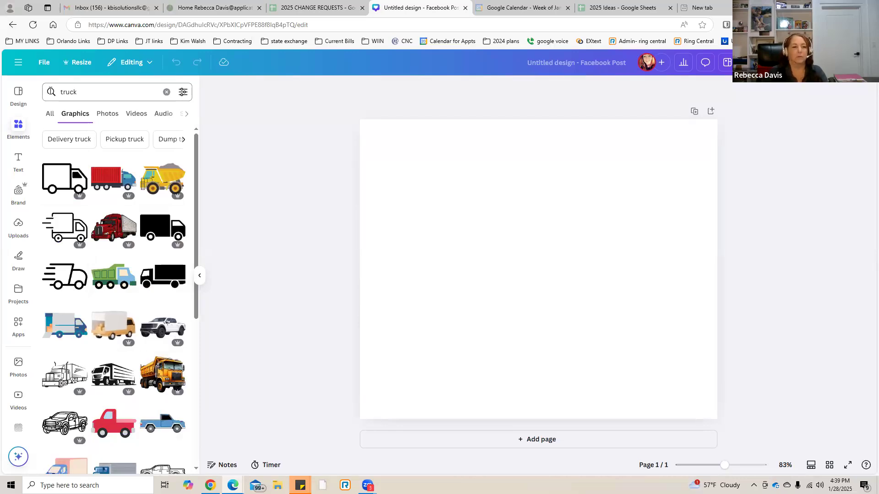
# Narrow the truck graphics search to "truck vintage".
pyautogui.click(110, 91)
pyautogui.write('vintage')
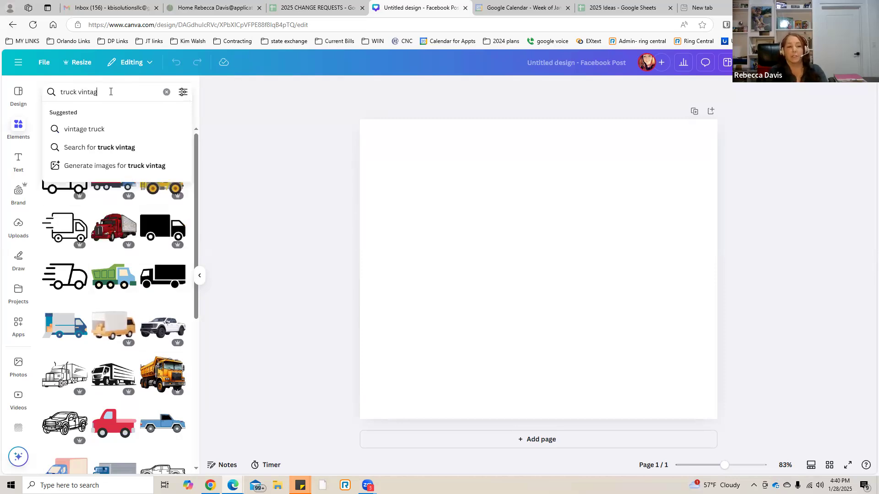
pyautogui.press('Return')
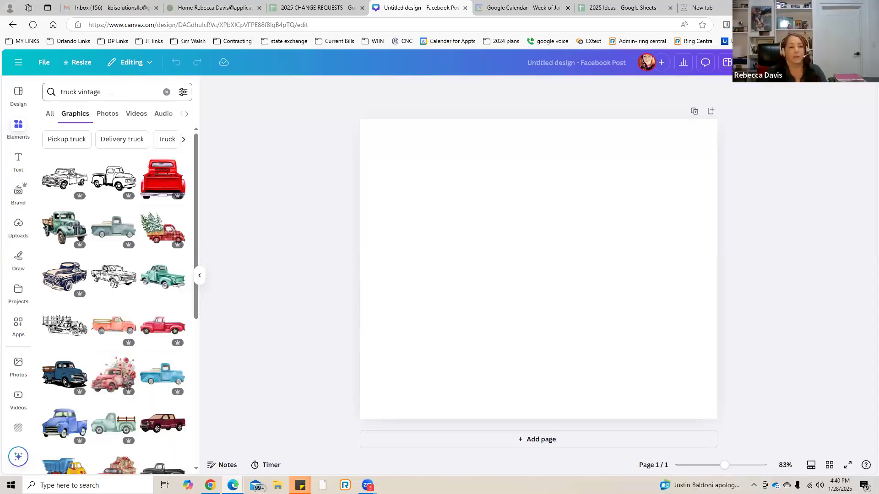
# Add the color to the vintage truck search, making it "truck vintage blue".
pyautogui.click(111, 92)
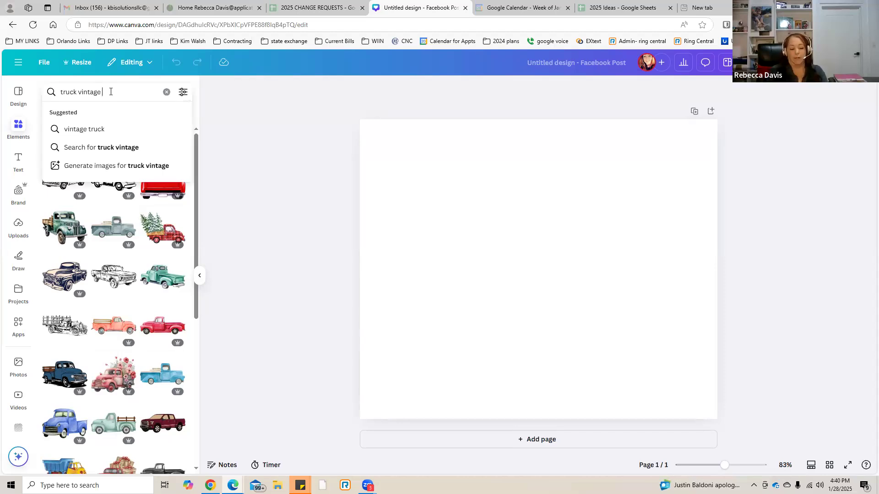
pyautogui.write('blue')
pyautogui.press('Return')
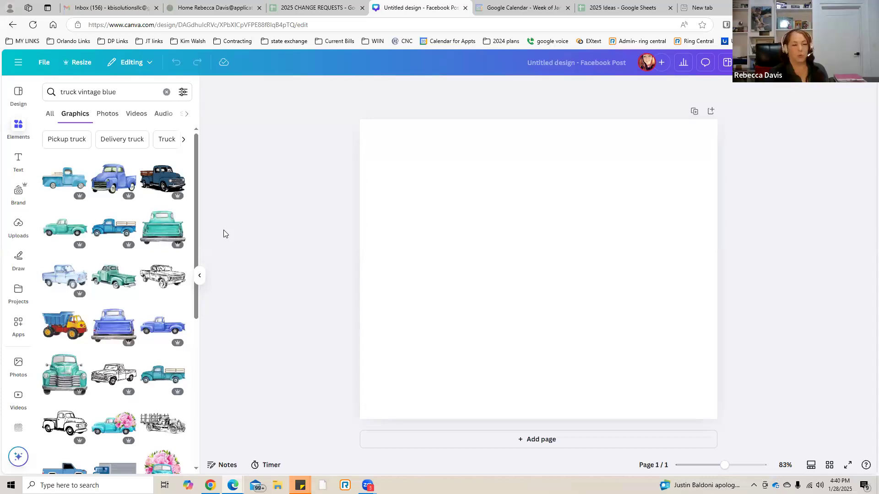
# Replace the truck search term with "beach" and search the graphics.
pyautogui.click(141, 94)
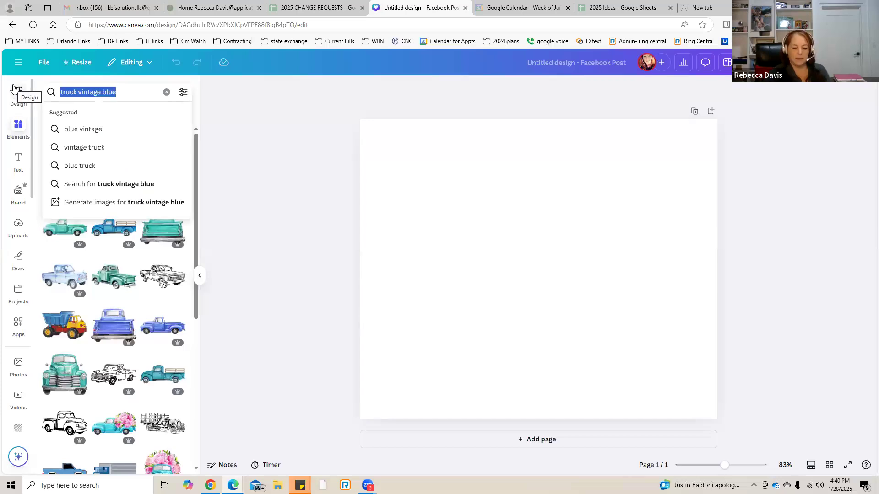
pyautogui.write('beach')
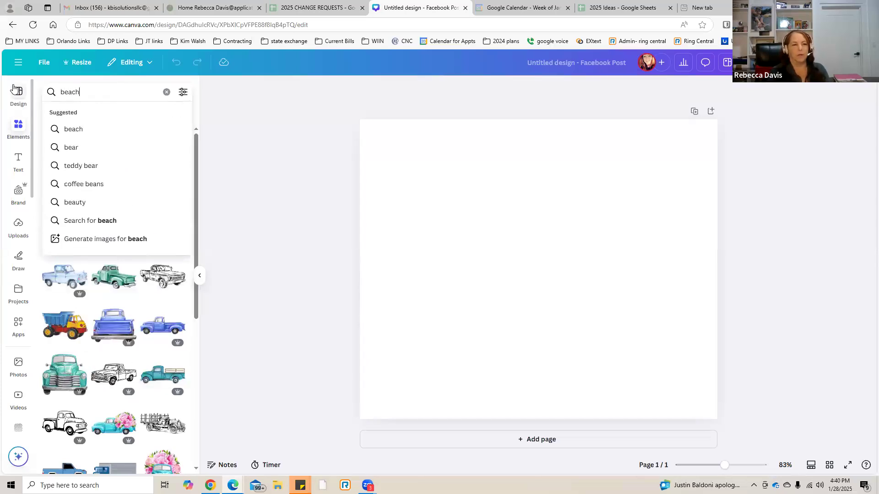
pyautogui.press('Return')
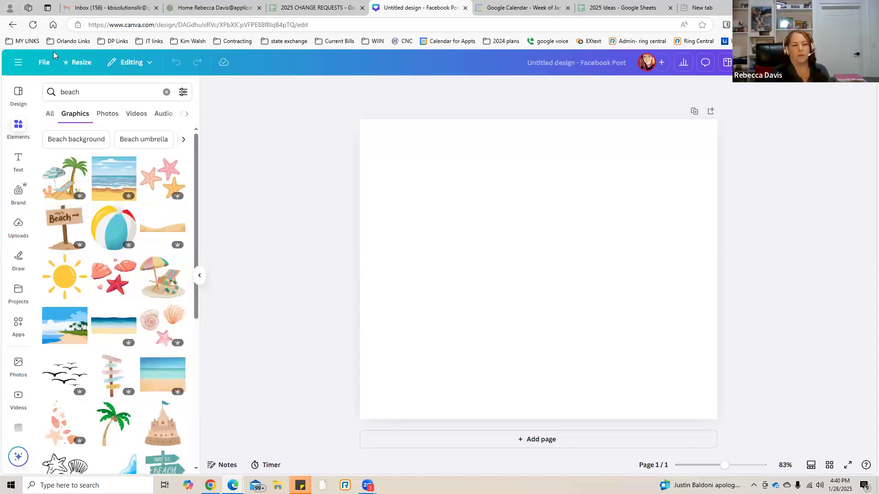
# Switch the beach search to photos and refine the search term to "beach sunset".
pyautogui.click(109, 116)
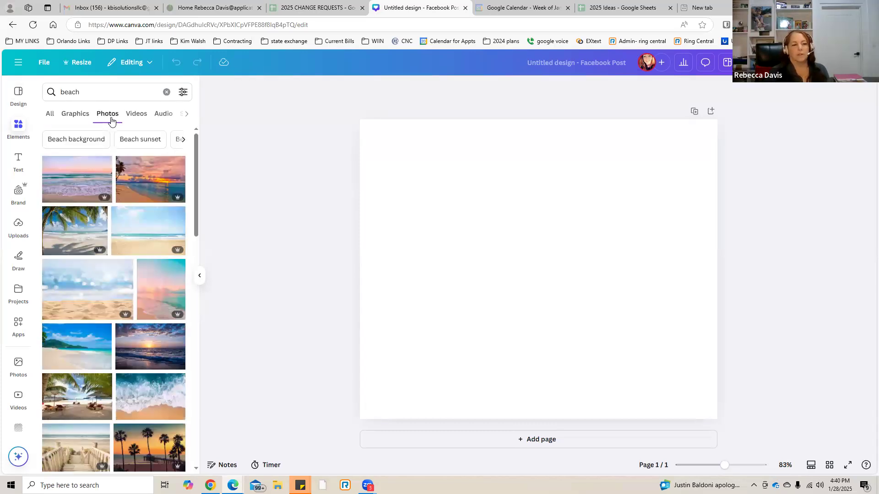
pyautogui.click(104, 91)
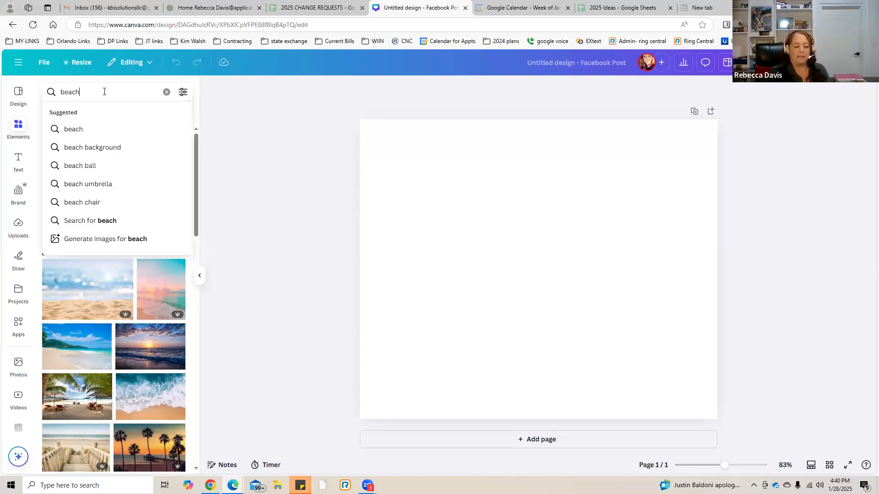
pyautogui.write('sunset')
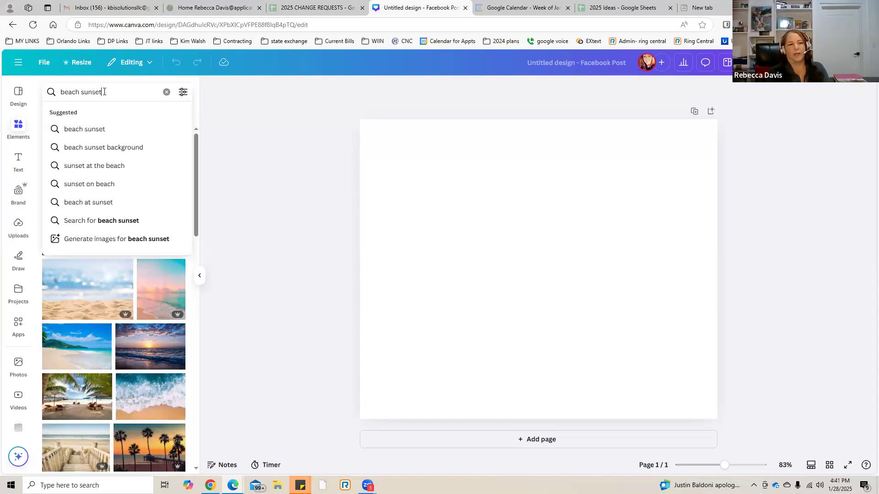
pyautogui.press('Return')
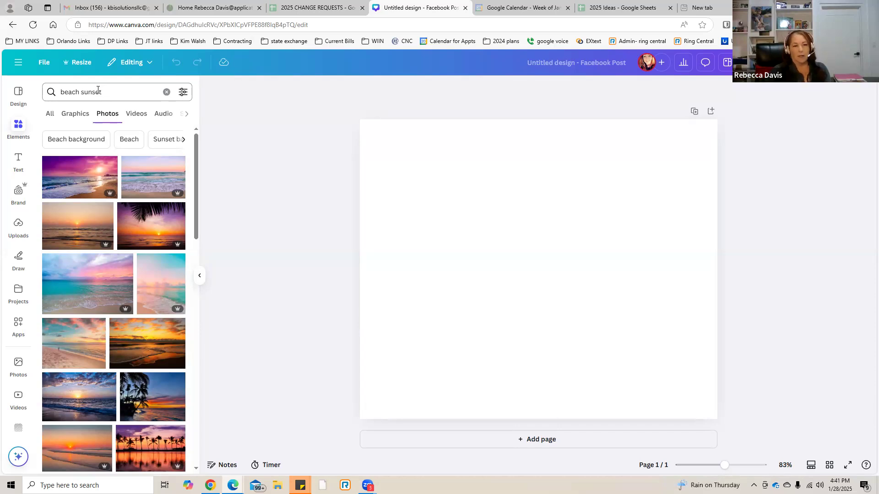
# Replace the beach sunset search term with "backgrounds" and search the photos.
pyautogui.click(114, 93)
pyautogui.write('b')
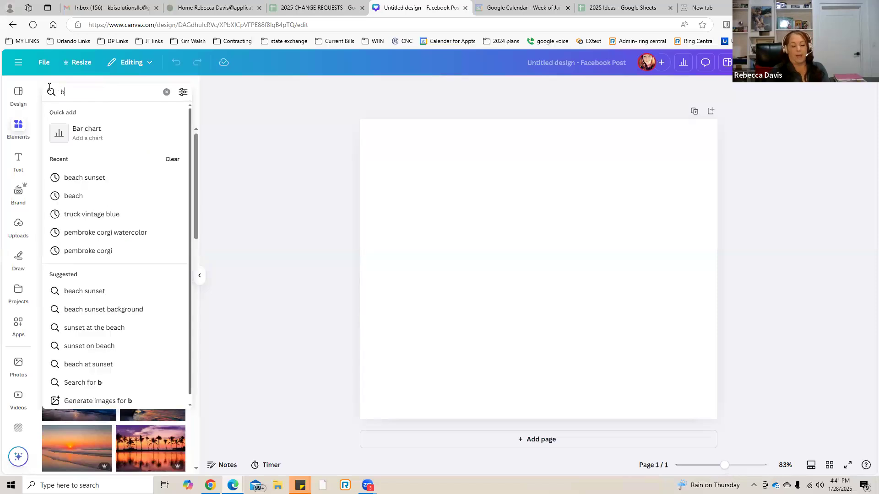
pyautogui.write('ackgrounds')
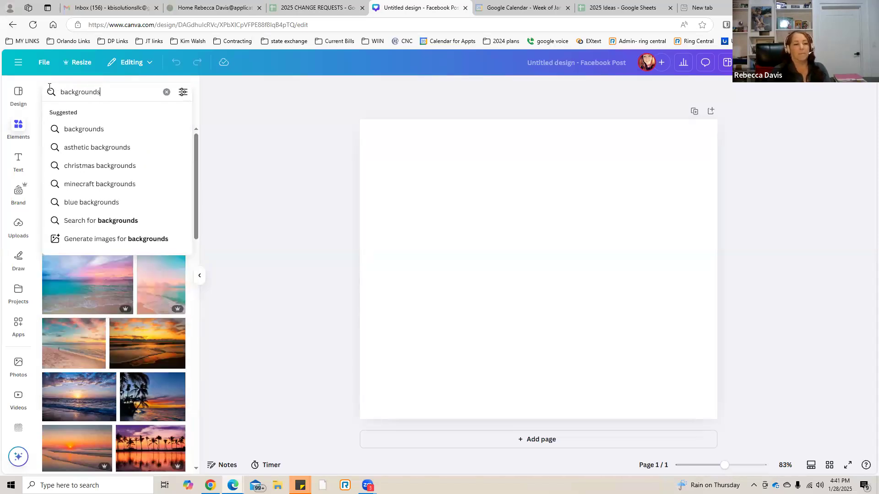
pyautogui.press('Return')
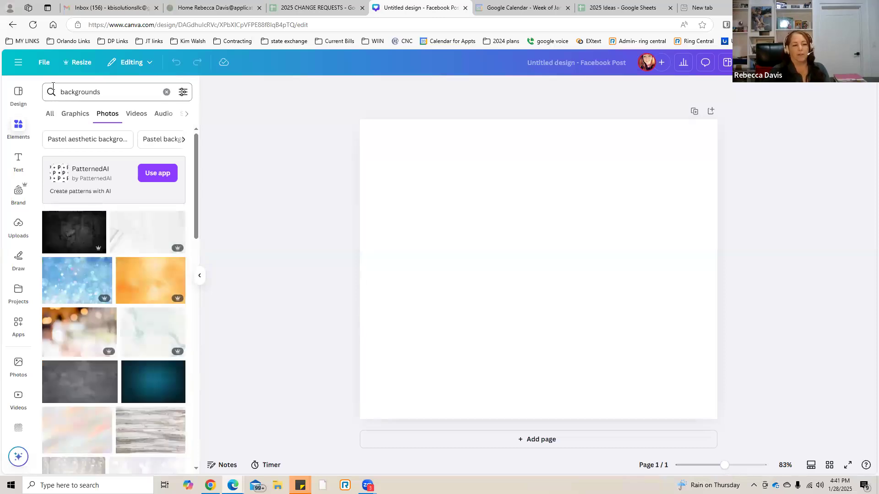
# Narrow the photo search to "backgrounds woods" and browse through the results.
pyautogui.click(135, 95)
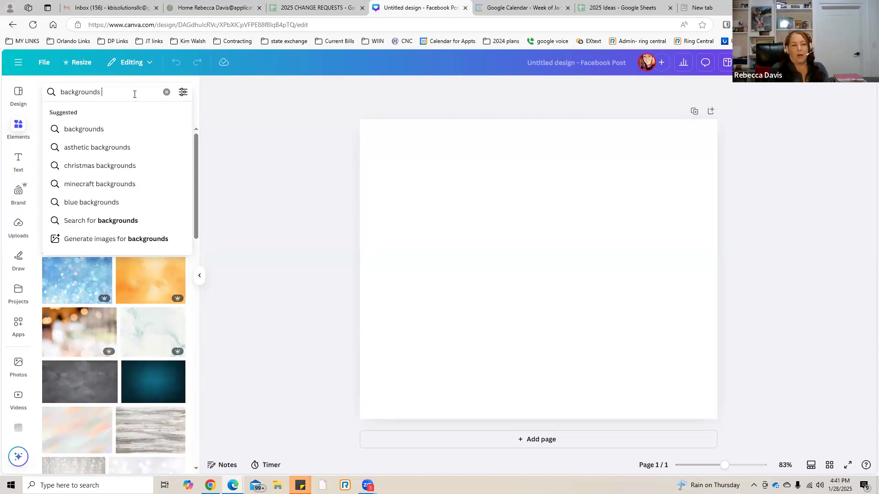
pyautogui.write('woods')
pyautogui.press('Return')
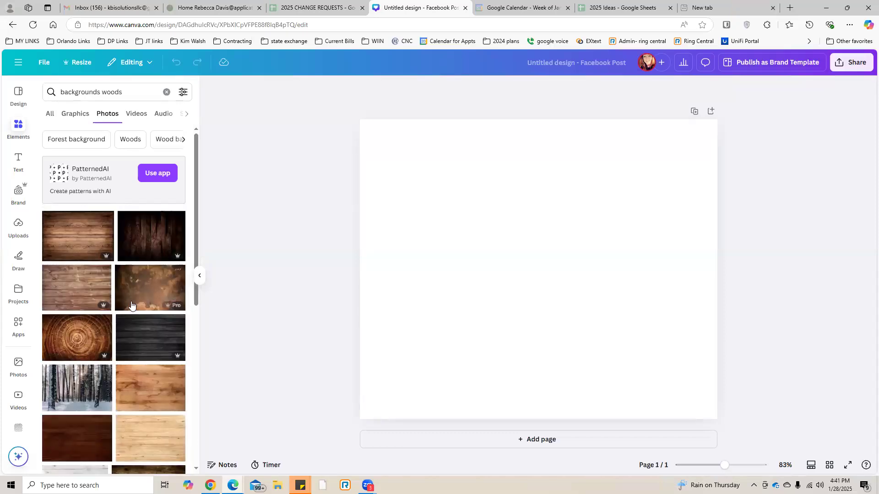
pyautogui.scroll(-6, 132, 304)
pyautogui.scroll(-10, 132, 304)
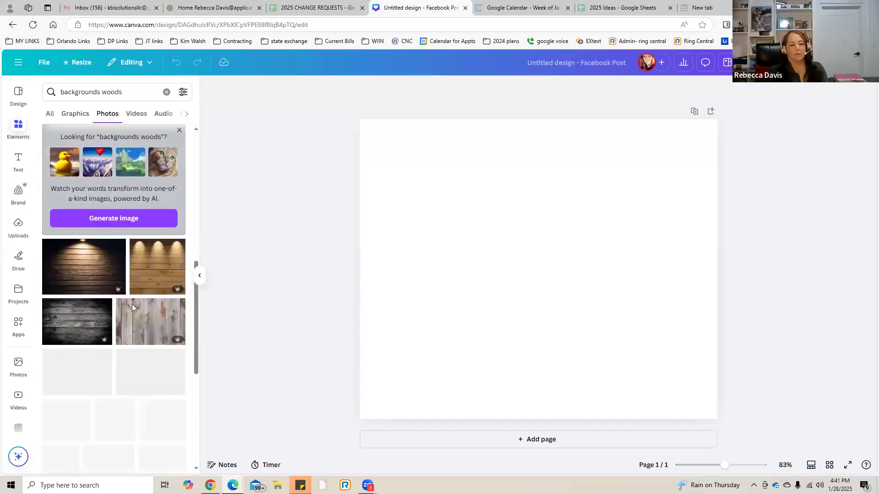
pyautogui.scroll(-6, 131, 306)
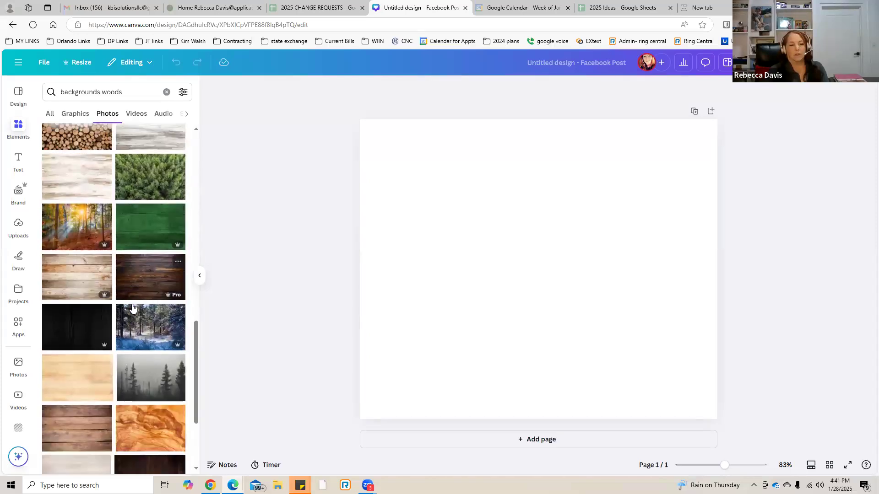
pyautogui.scroll(-1, 132, 304)
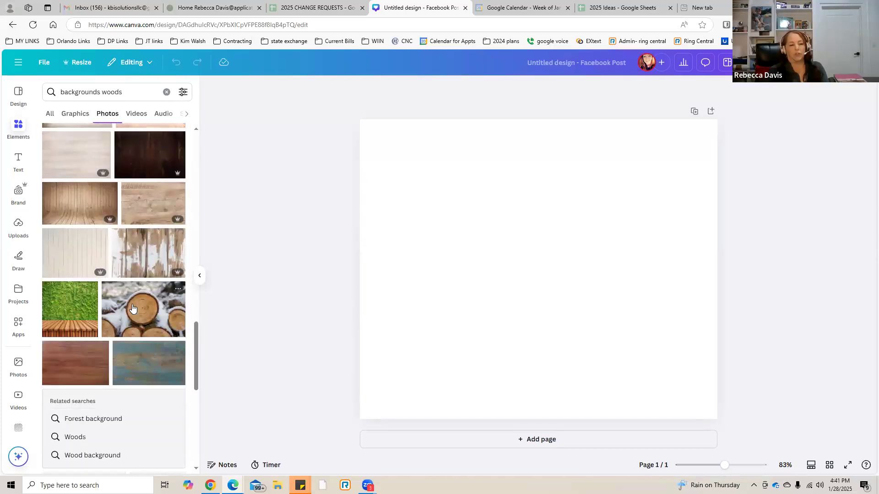
pyautogui.scroll(12, 132, 304)
pyautogui.scroll(5, 132, 305)
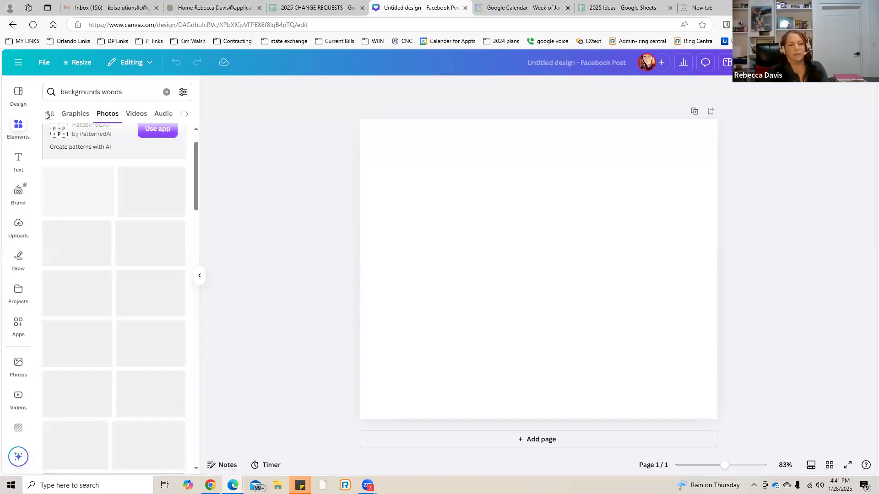
# Replace "woods" with "forest" so the photo search reads "backgrounds forest".
pyautogui.click(101, 90)
pyautogui.doubleClick(151, 97)
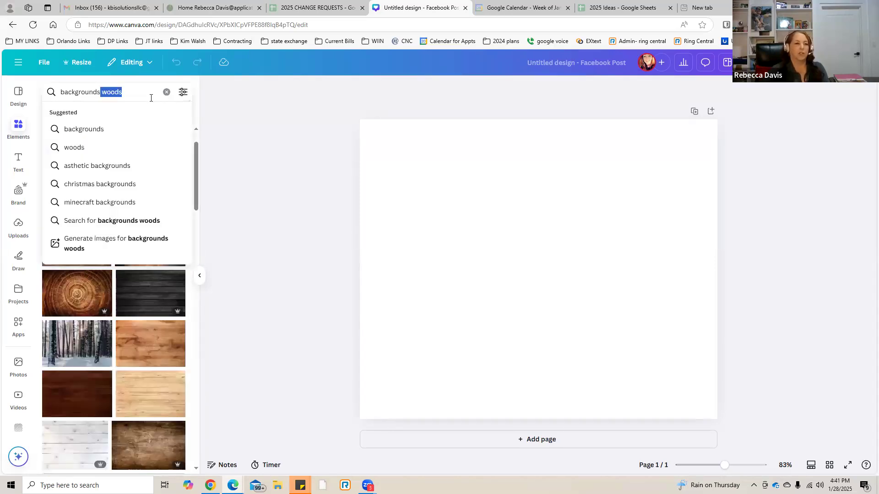
pyautogui.write('forest')
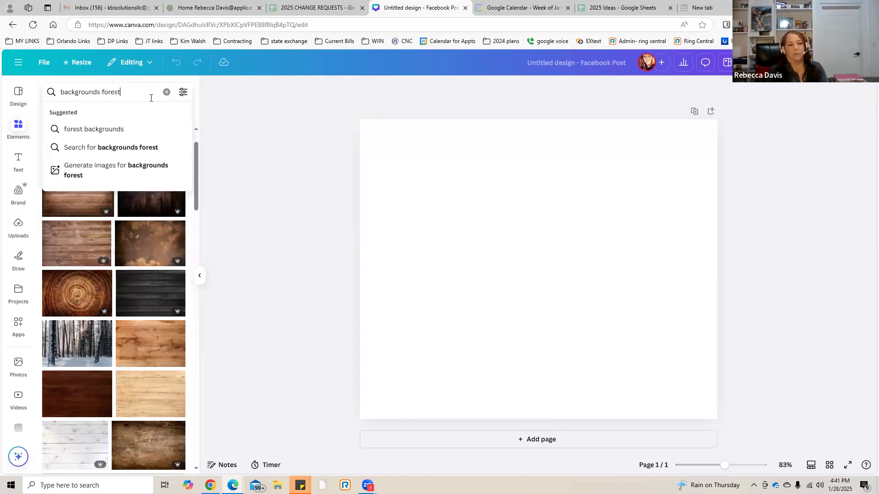
pyautogui.press('Return')
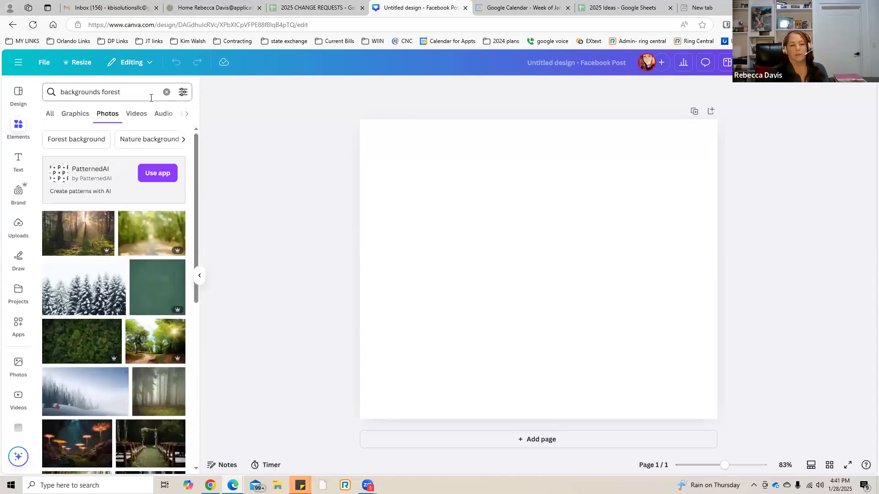
# Refine the forest photo search to "backgrounds forest transparent".
pyautogui.click(134, 93)
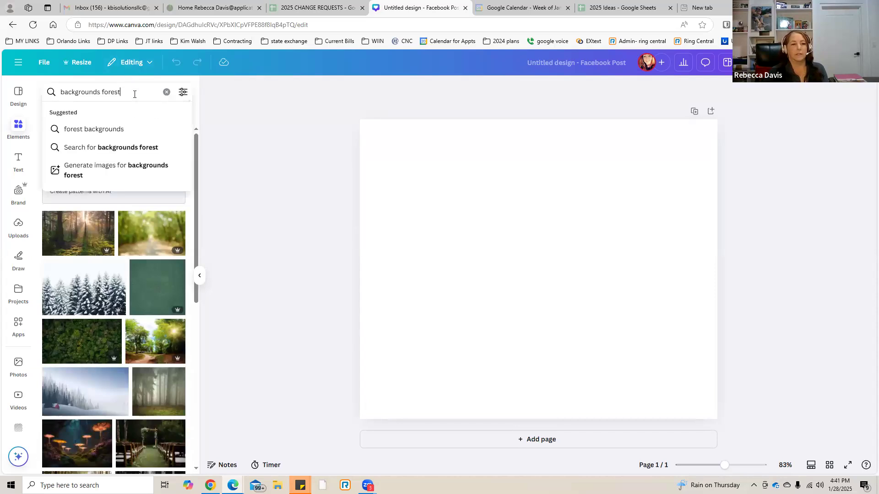
pyautogui.write('tra')
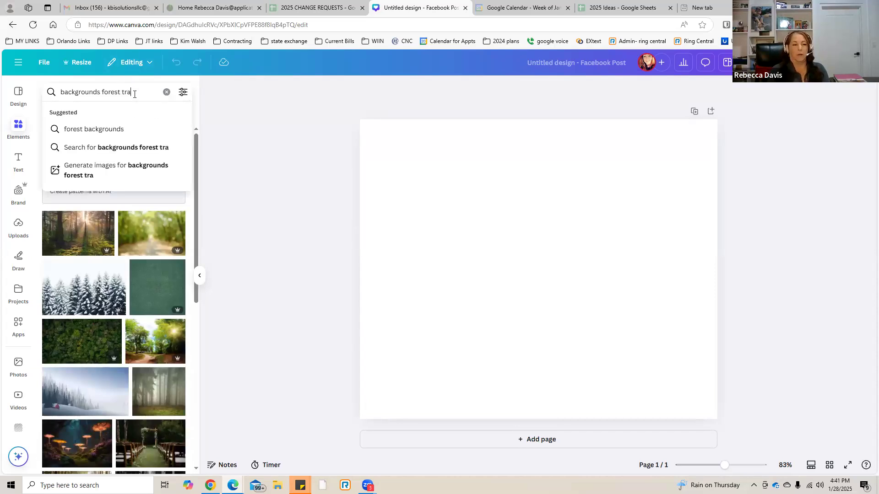
pyautogui.write('nsparent')
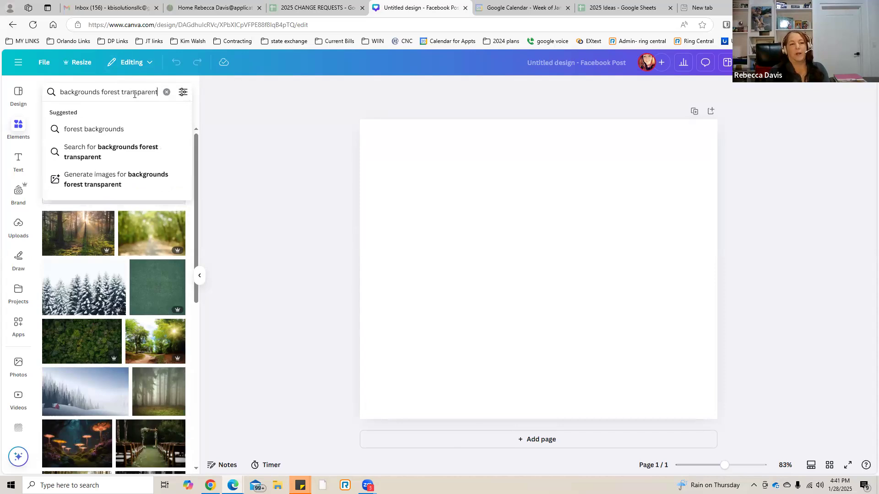
pyautogui.press('Return')
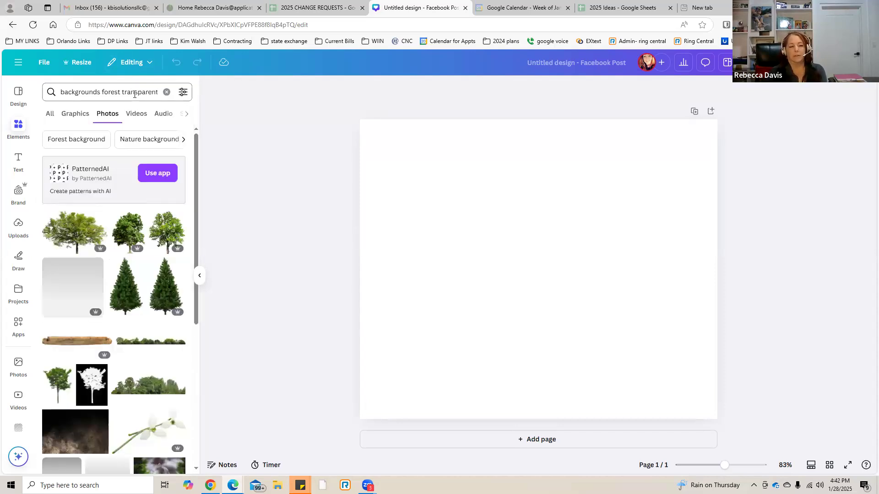
# Add the photo of two pine trees to the page, crop it to the left tree and move it slightly down.
pyautogui.click(123, 290)
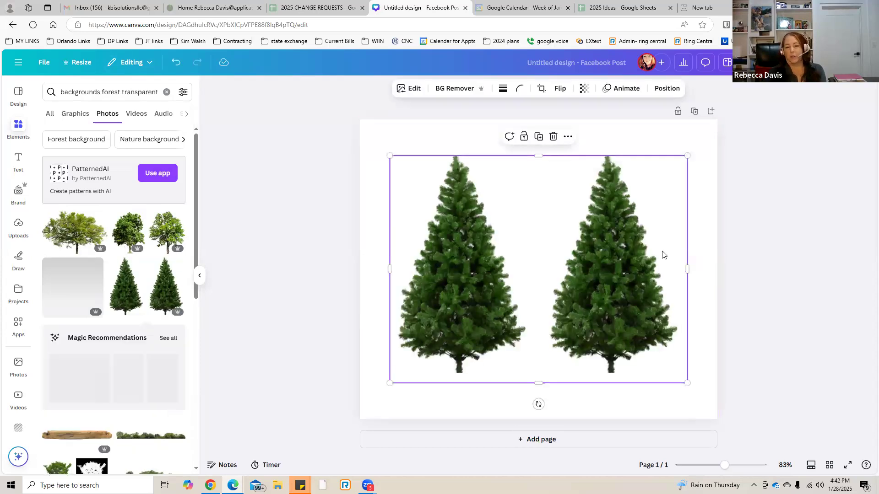
pyautogui.moveTo(687, 269); pyautogui.dragTo(531, 268)
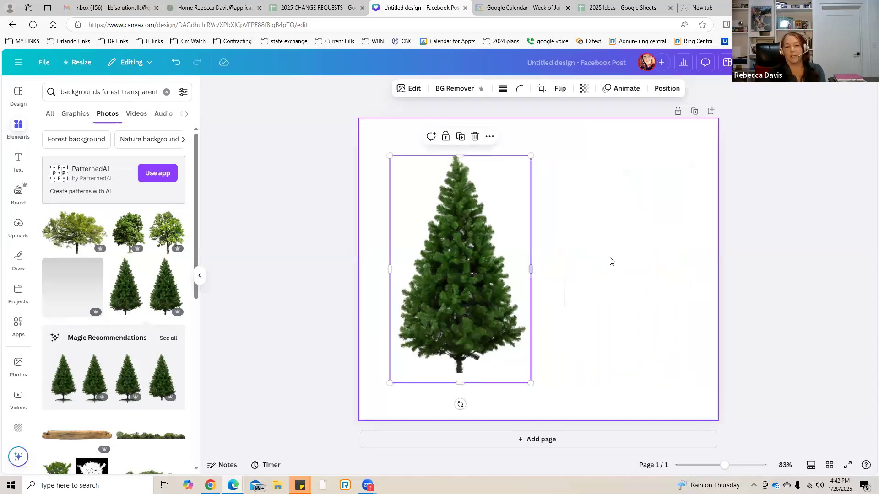
pyautogui.click(600, 246)
pyautogui.moveTo(451, 269); pyautogui.dragTo(482, 254)
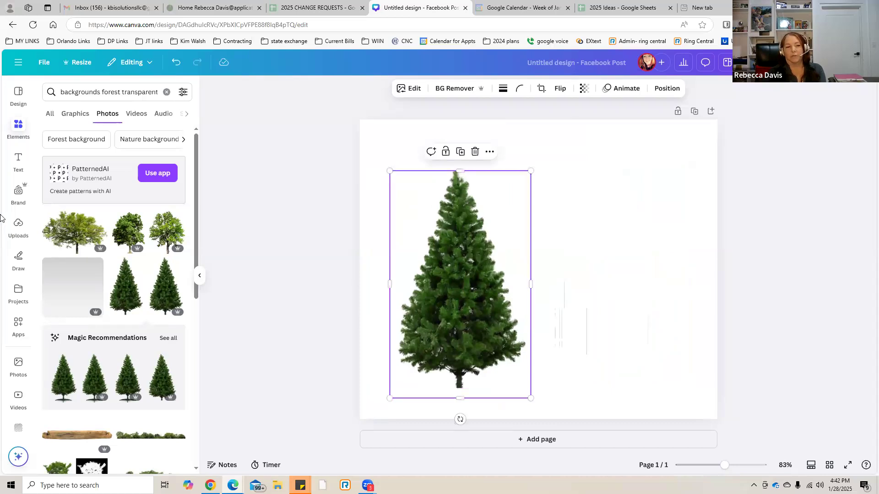
# Add the brand logo IMG-6901.jpg to the page and send it backward behind the tree.
pyautogui.click(14, 194)
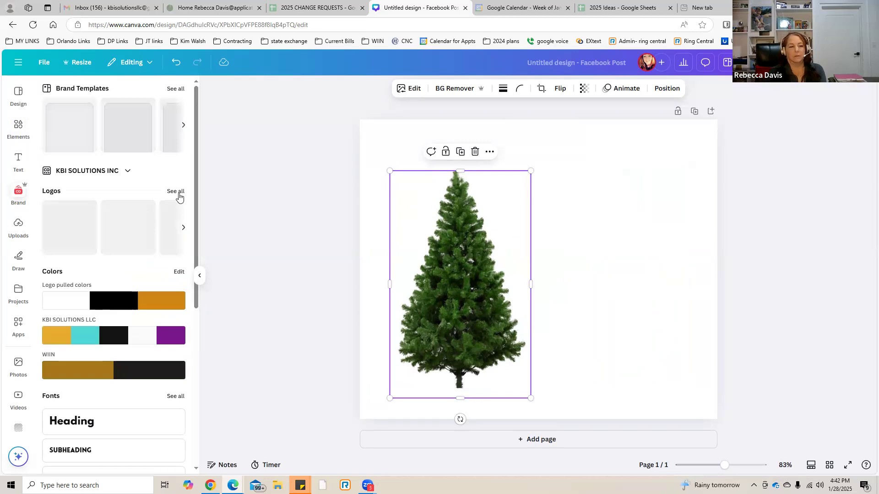
pyautogui.click(176, 192)
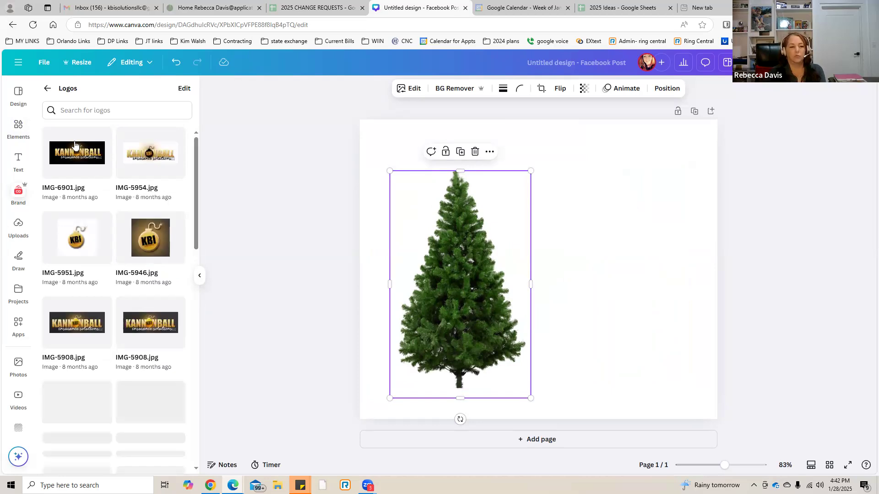
pyautogui.click(75, 146)
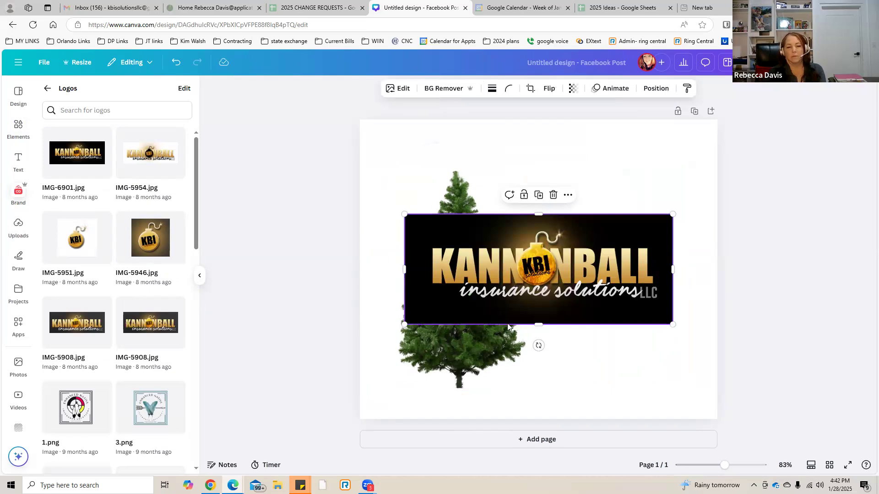
pyautogui.rightClick(613, 268)
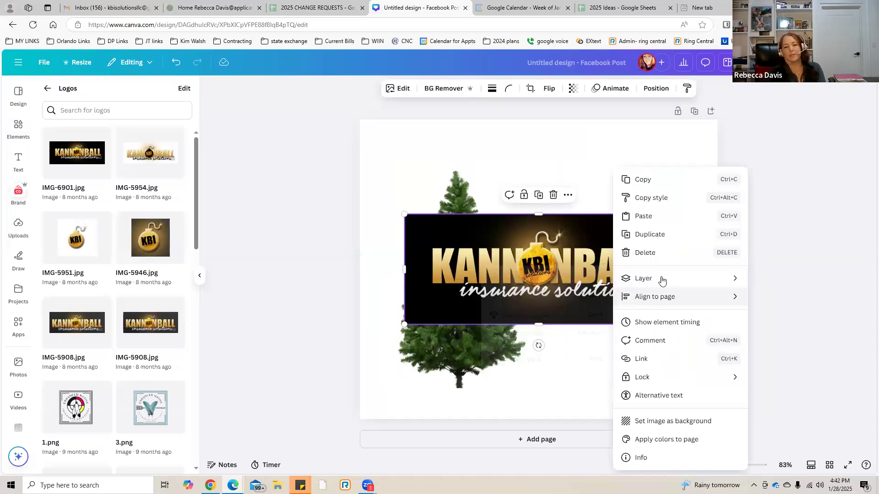
pyautogui.moveTo(662, 280)
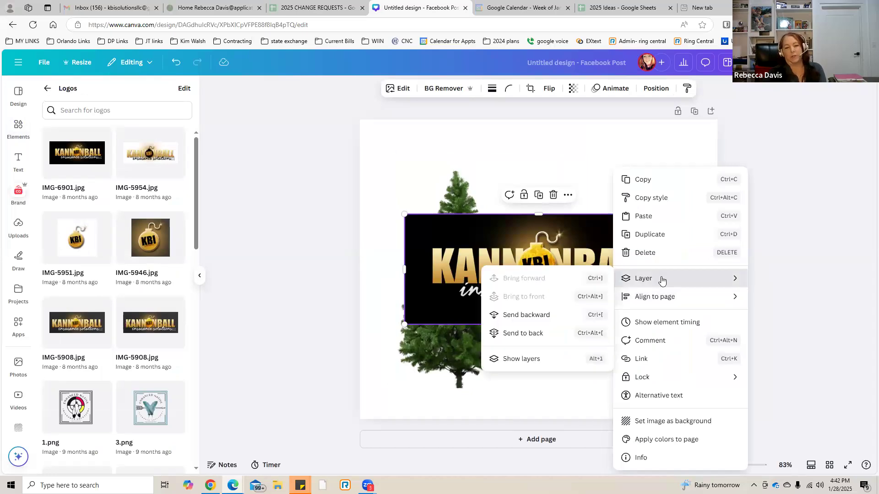
pyautogui.click(541, 320)
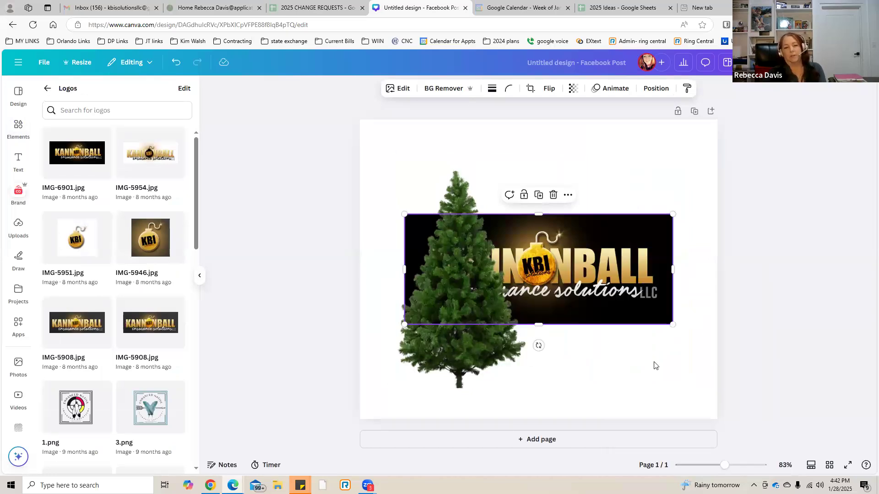
# Move the tree to the page's lower-left corner and the logo down and right so the tree overlaps only its left edge.
pyautogui.moveTo(459, 333); pyautogui.dragTo(419, 352)
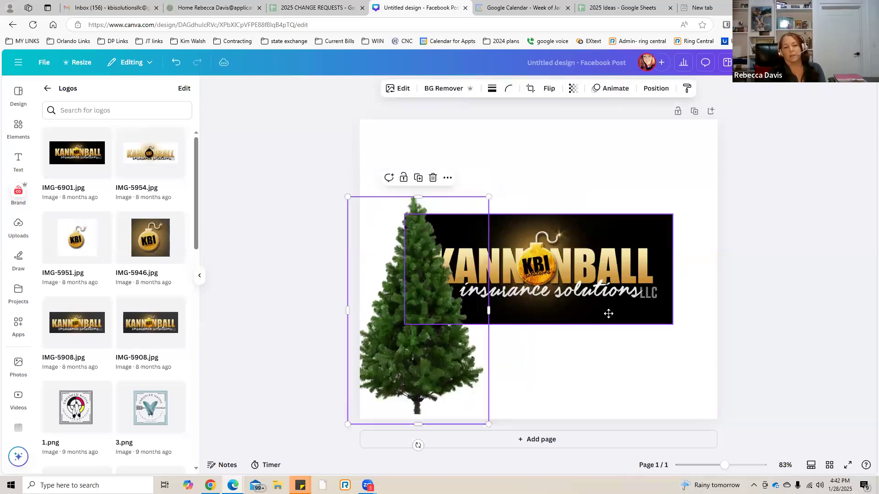
pyautogui.moveTo(605, 321); pyautogui.dragTo(632, 358)
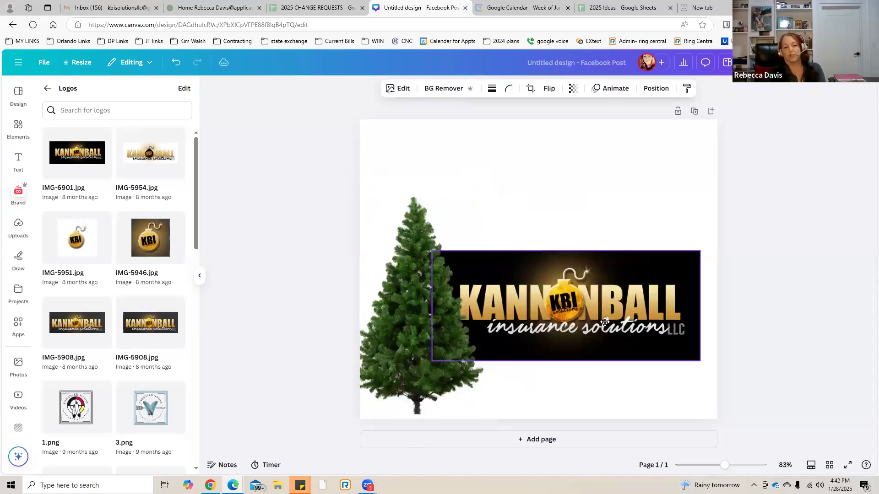
pyautogui.click(567, 197)
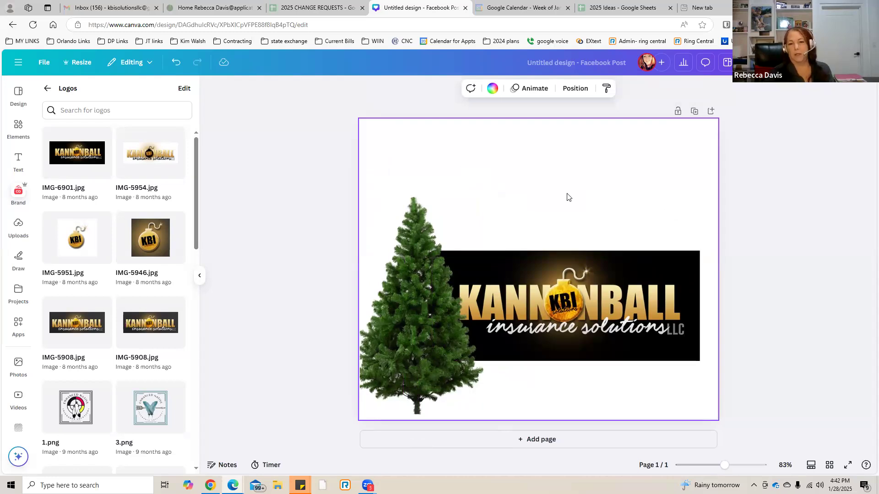
# Return to the elements, clear the forest search and show all recently used elements.
pyautogui.click(17, 127)
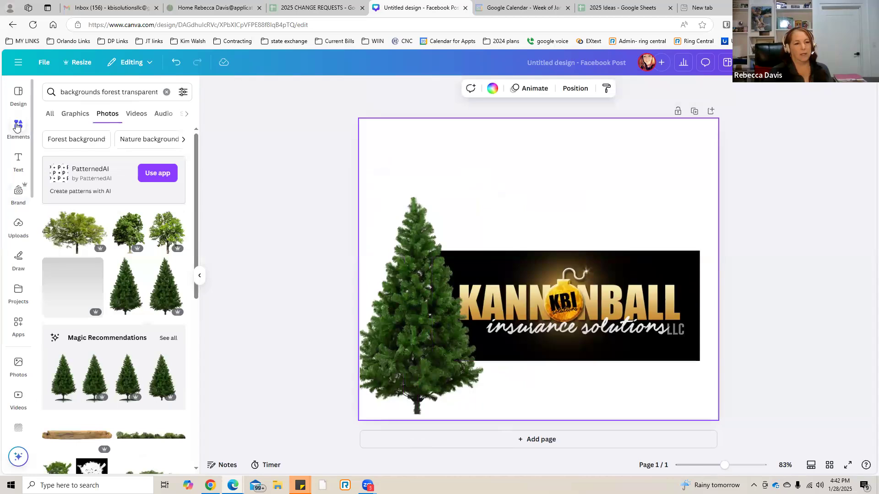
pyautogui.click(166, 92)
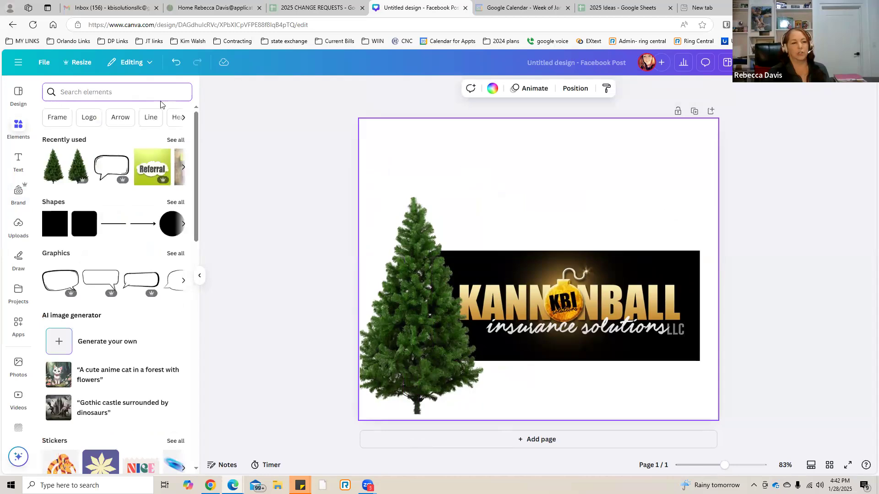
pyautogui.click(176, 140)
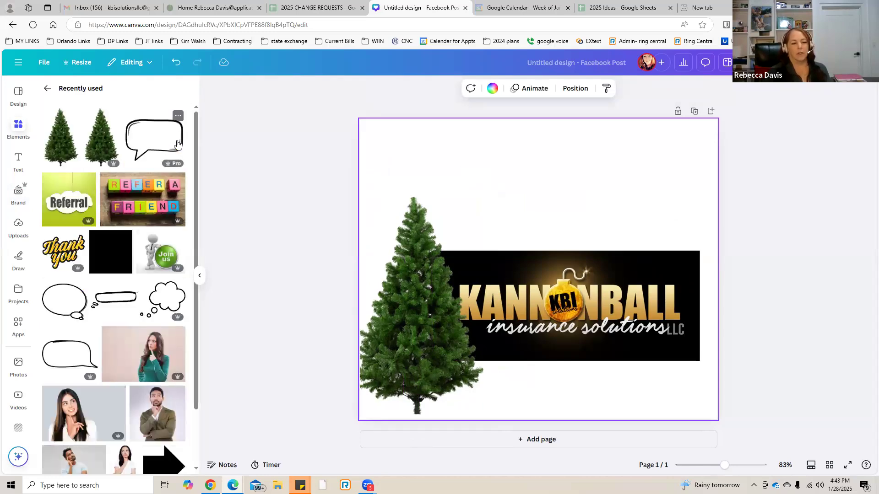
# Look through the recently used elements for graphics, photos and videos that can be reused.
pyautogui.scroll(-2, 168, 167)
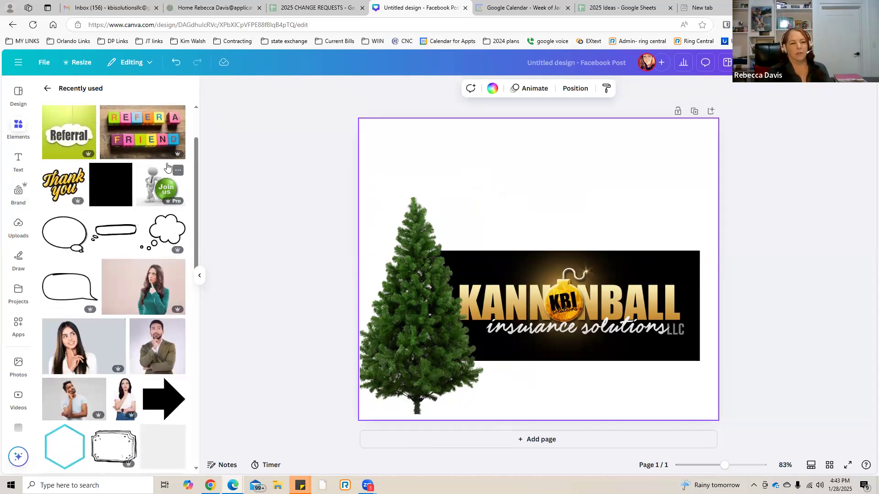
pyautogui.scroll(-5, 121, 222)
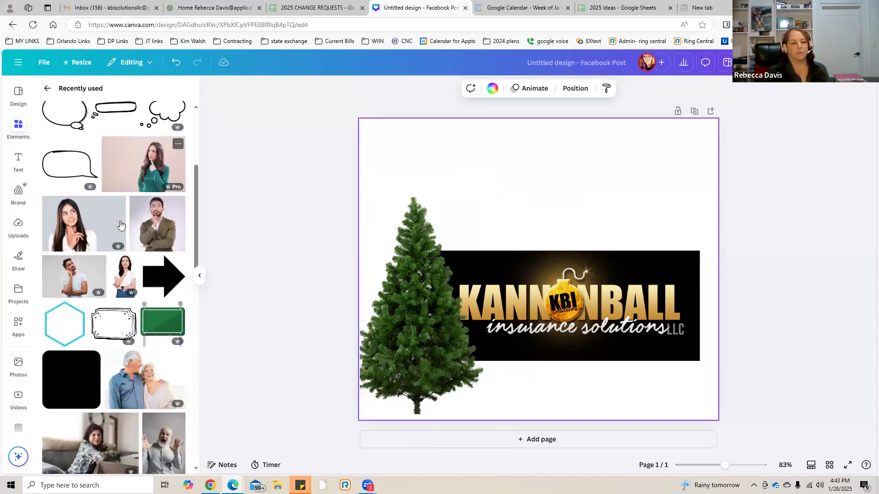
pyautogui.scroll(-5, 120, 224)
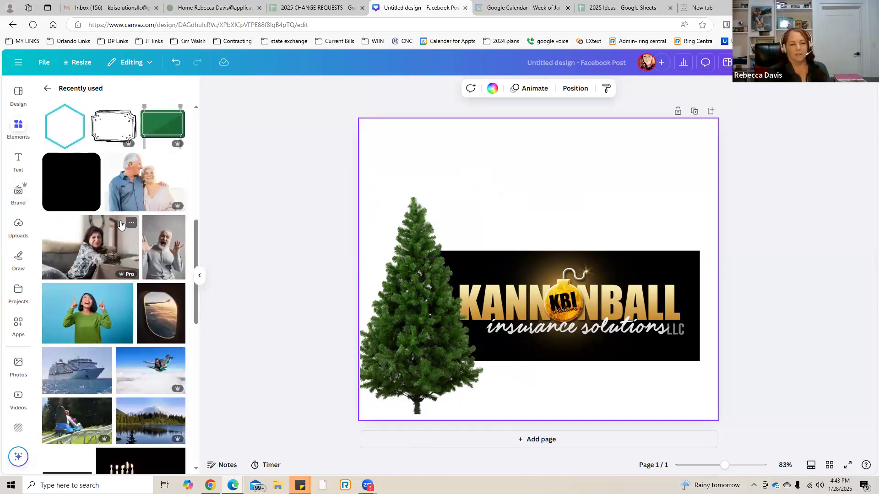
pyautogui.scroll(-2, 120, 223)
pyautogui.scroll(-4, 120, 225)
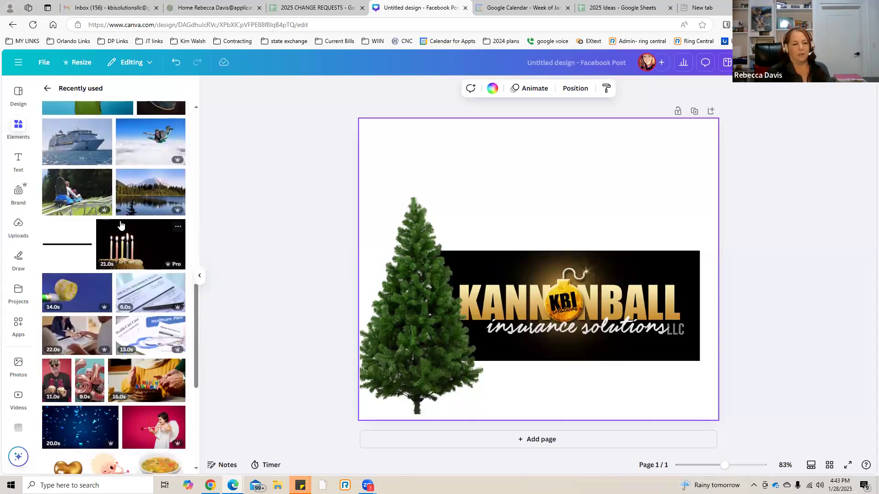
pyautogui.scroll(1, 121, 224)
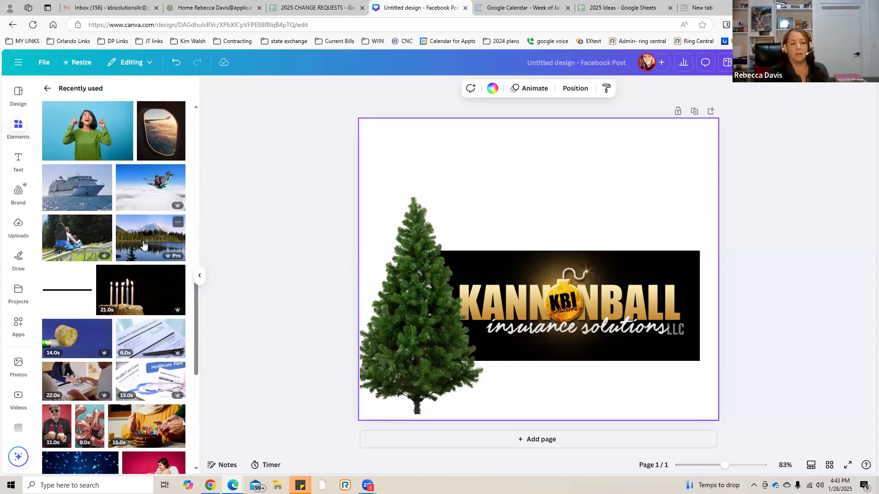
pyautogui.scroll(4, 119, 238)
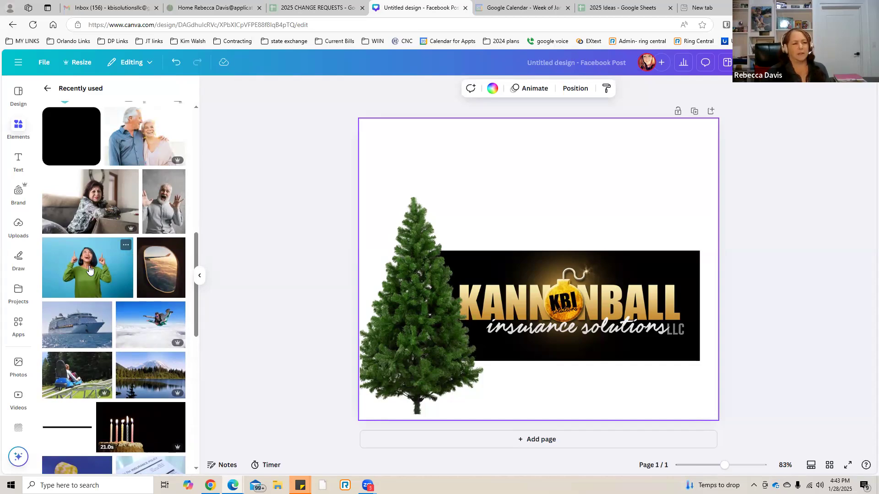
pyautogui.scroll(3, 90, 271)
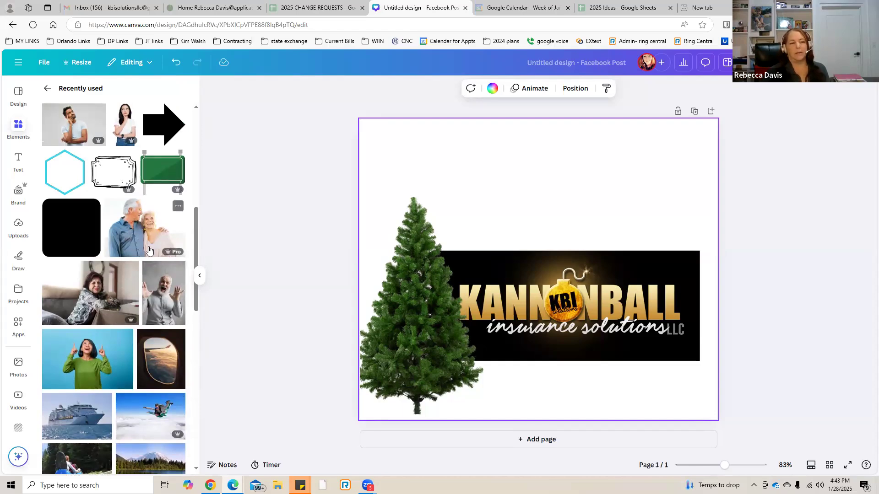
pyautogui.scroll(1, 150, 254)
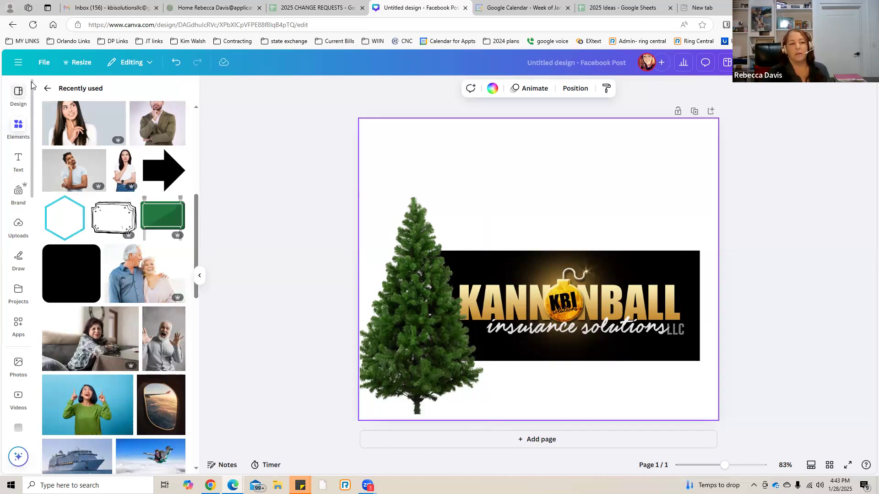
# Leave the recently used collection and search all elements for "grandparents transparent".
pyautogui.click(47, 90)
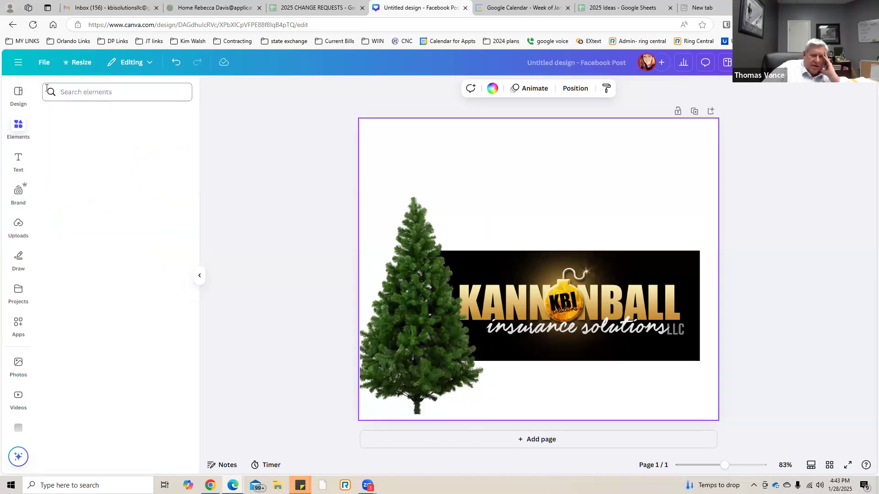
pyautogui.click(71, 92)
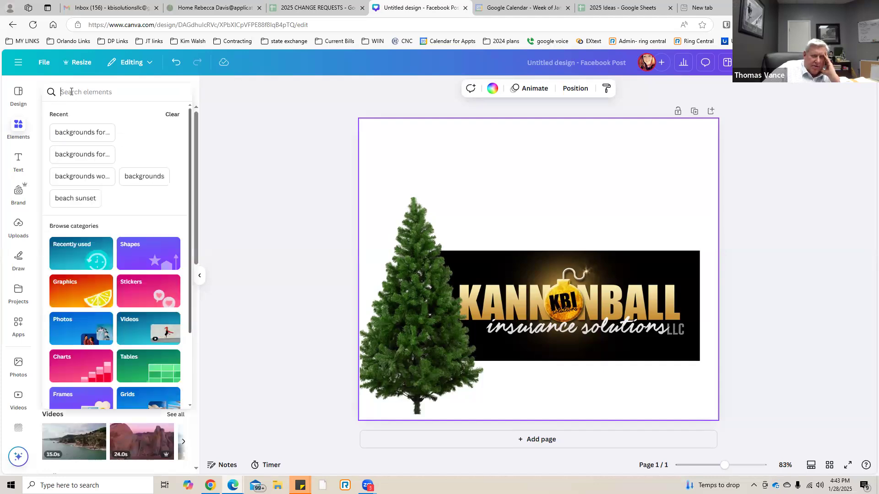
pyautogui.write('gan')
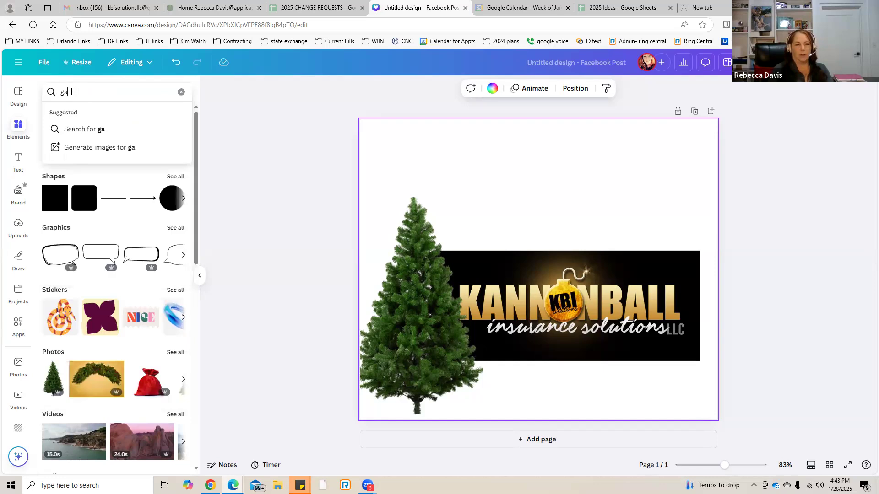
pyautogui.press('BackSpace')
pyautogui.press('BackSpace')
pyautogui.write('ran')
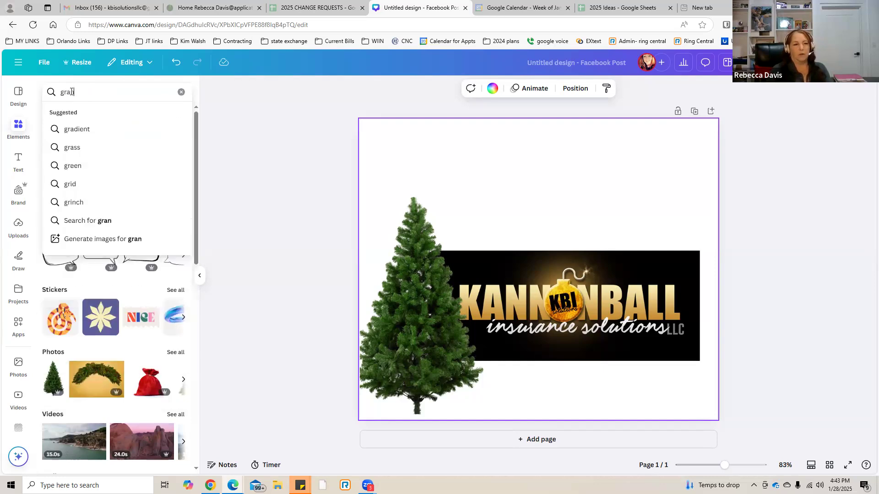
pyautogui.write('dparents t')
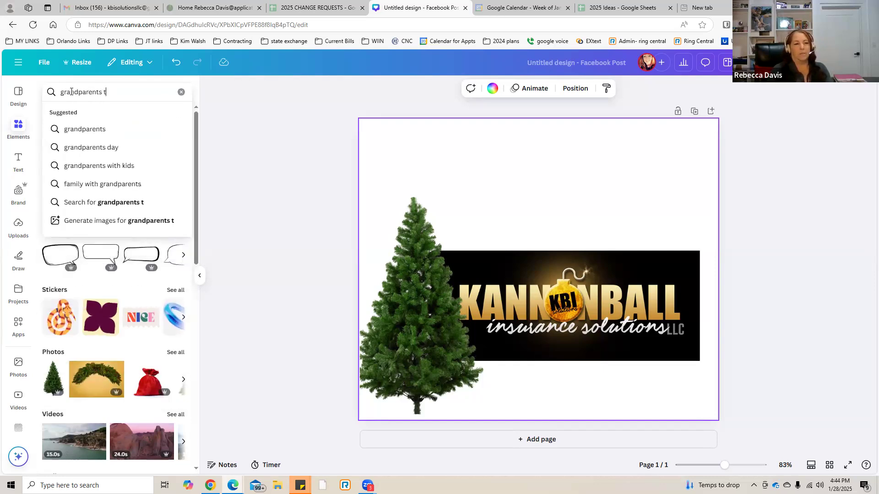
pyautogui.write('ransparent')
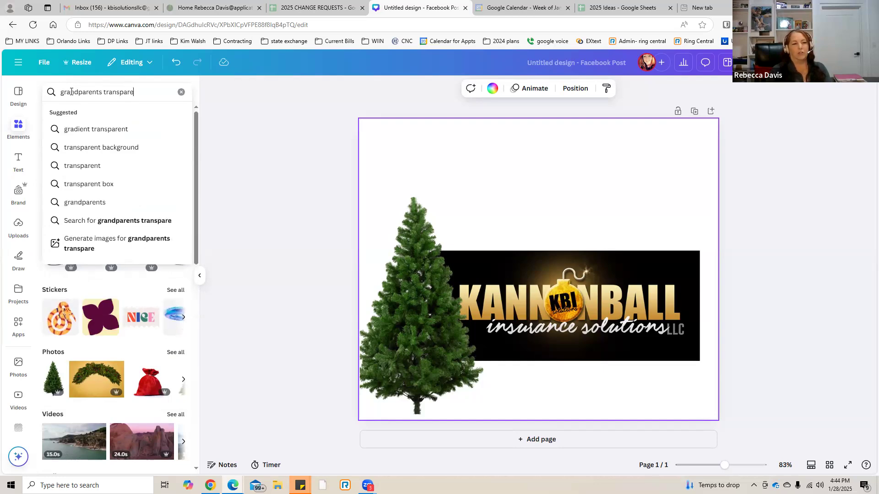
pyautogui.press('Return')
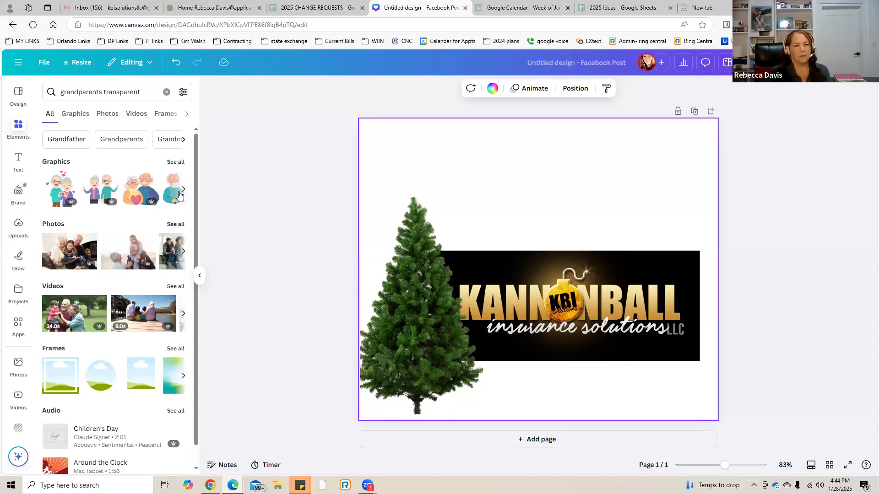
# Browse the graphics and photos found for "grandparents transparent" for a suitable family picture.
pyautogui.click(176, 163)
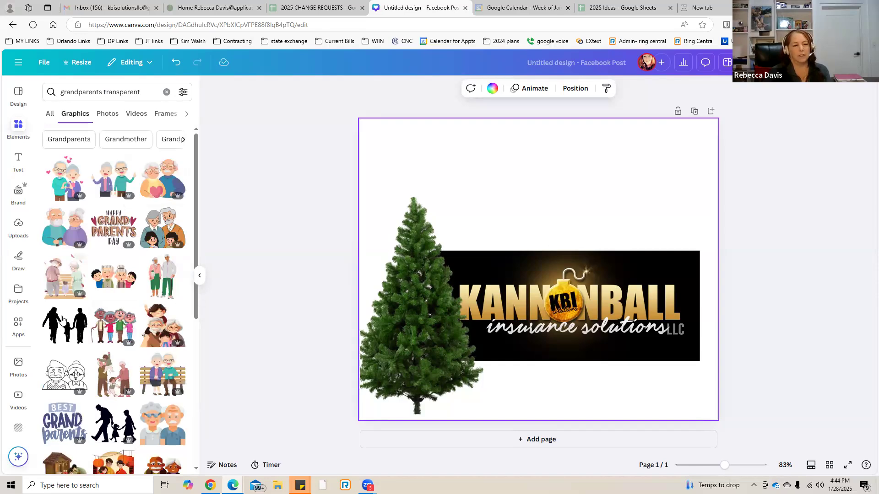
pyautogui.click(109, 114)
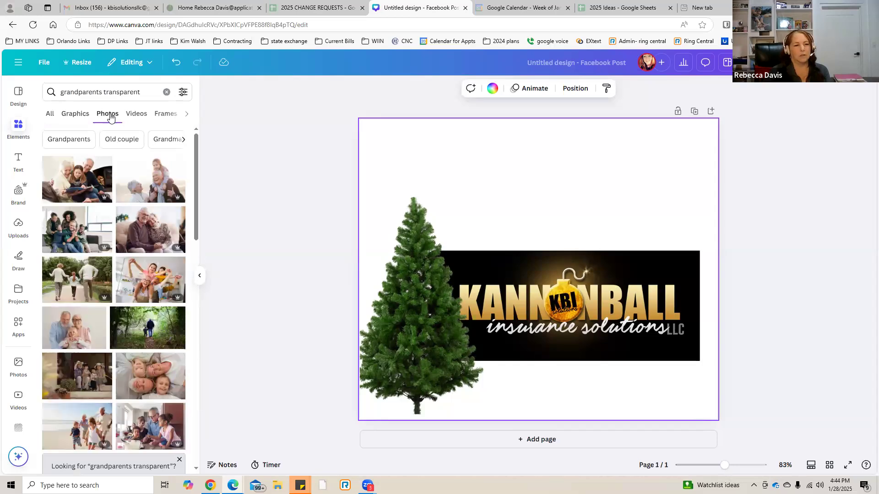
pyautogui.scroll(-6, 80, 298)
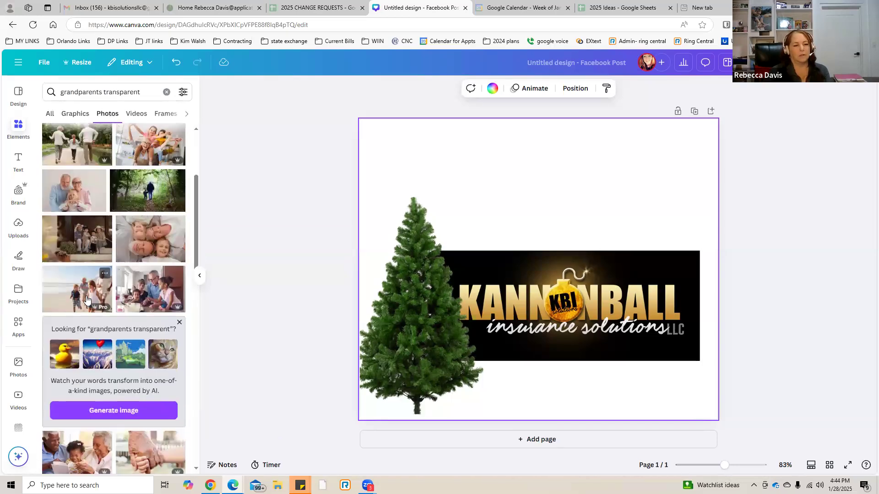
pyautogui.scroll(-3, 86, 301)
pyautogui.scroll(3, 87, 300)
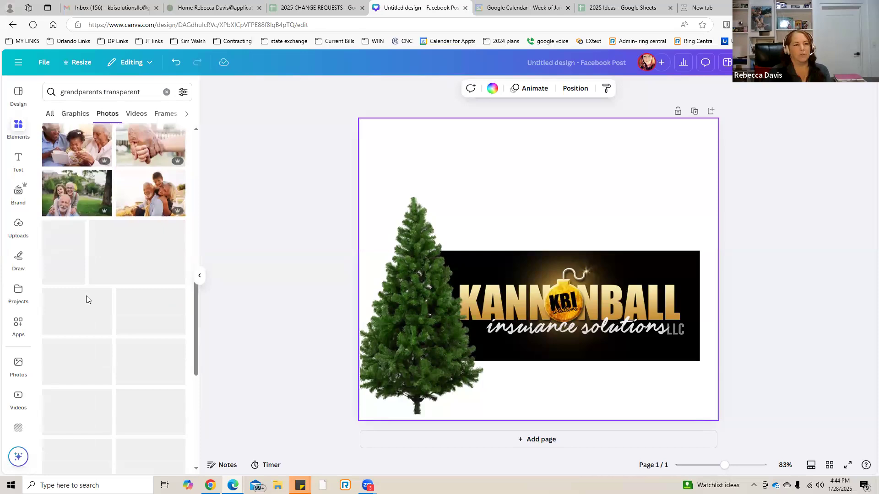
pyautogui.scroll(3, 86, 300)
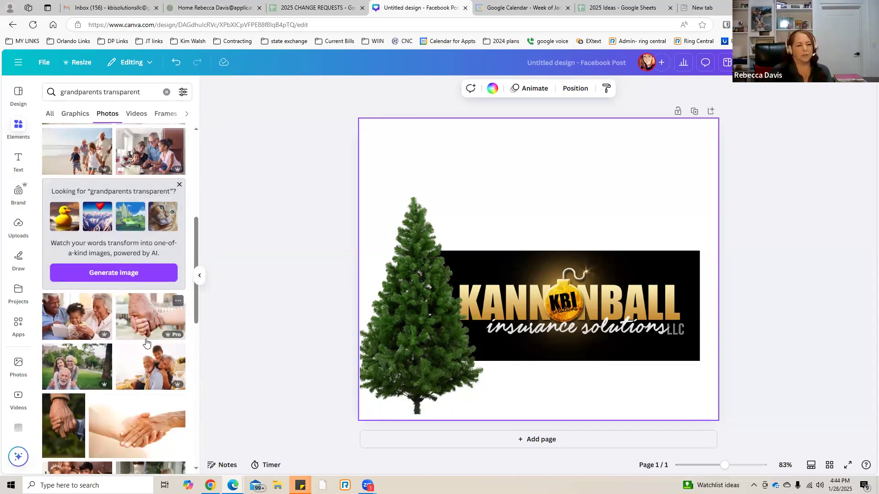
pyautogui.scroll(-3, 145, 342)
pyautogui.scroll(-2, 146, 343)
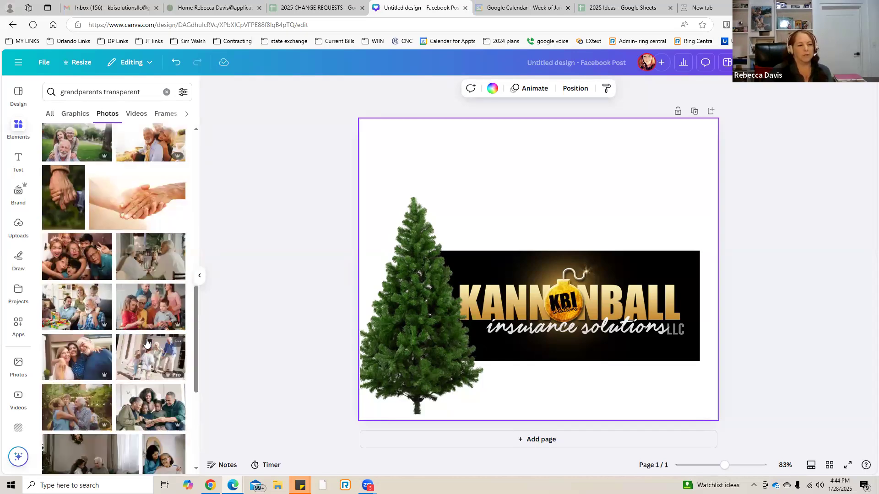
pyautogui.scroll(-1, 146, 342)
pyautogui.scroll(3, 145, 343)
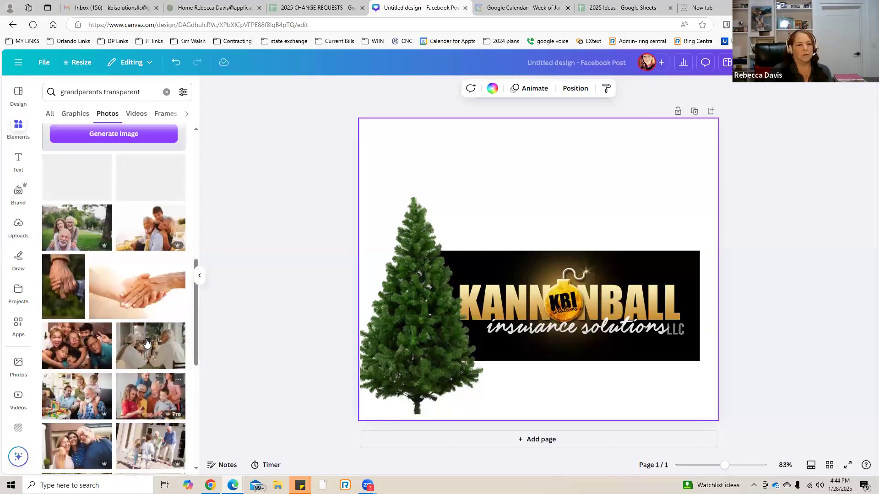
# Delete the tree from the page and add the photo of the grandparents with a girl in a park.
pyautogui.click(424, 337)
pyautogui.press('Delete')
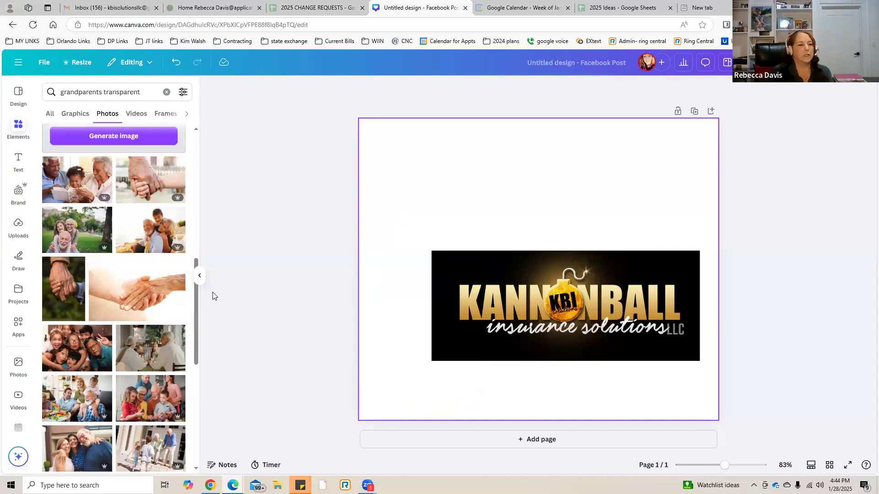
pyautogui.scroll(1, 94, 257)
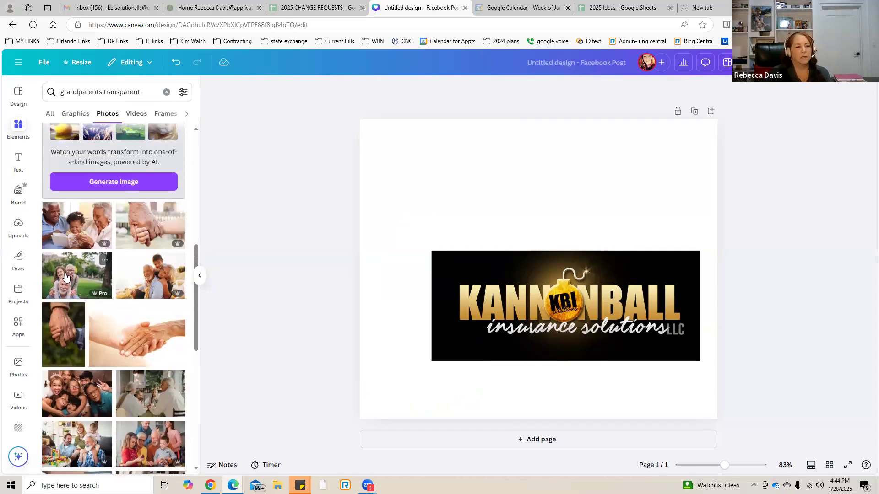
pyautogui.click(66, 276)
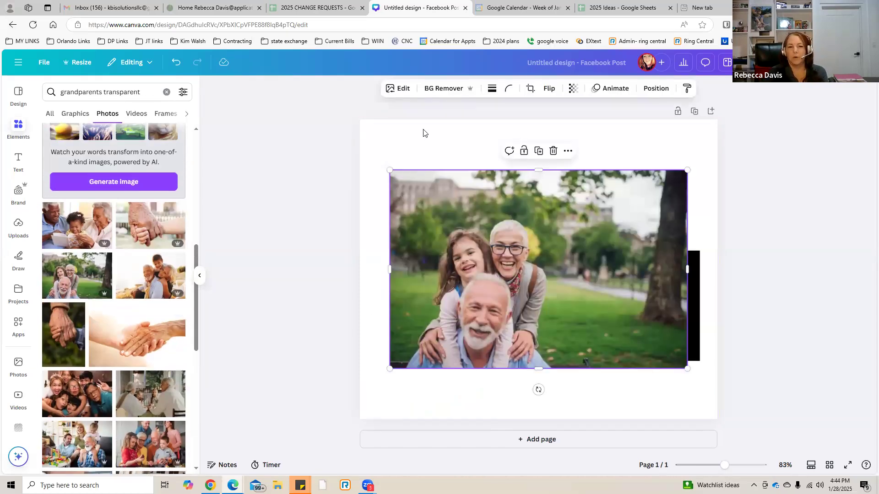
# Remove the family photo's background and move the cutout to the page's lower-left corner, overlapping the logo's left edge.
pyautogui.click(445, 88)
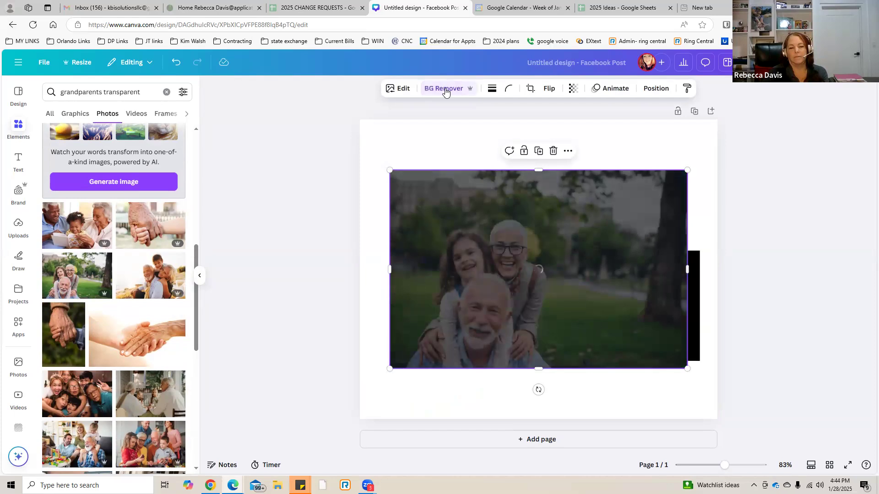
pyautogui.moveTo(488, 314); pyautogui.dragTo(416, 366)
pyautogui.click(271, 125)
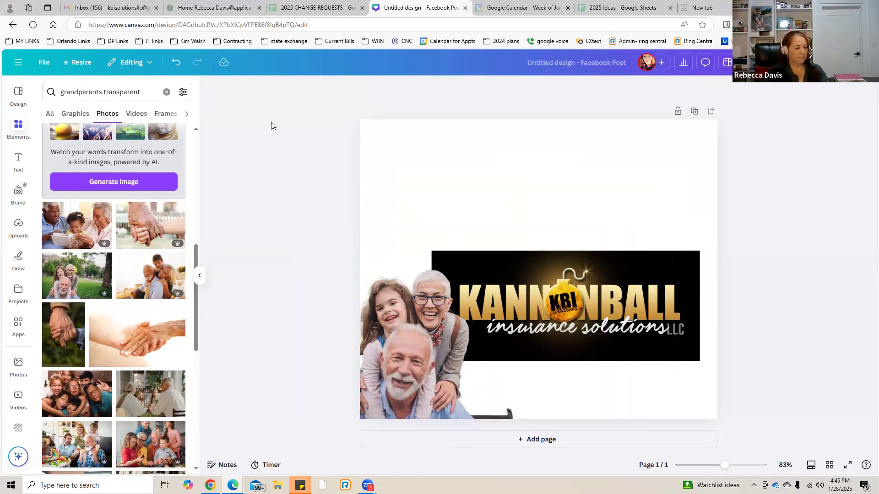
# Clear the grandparents search and add an octagon from the full shapes collection to the page.
pyautogui.click(14, 126)
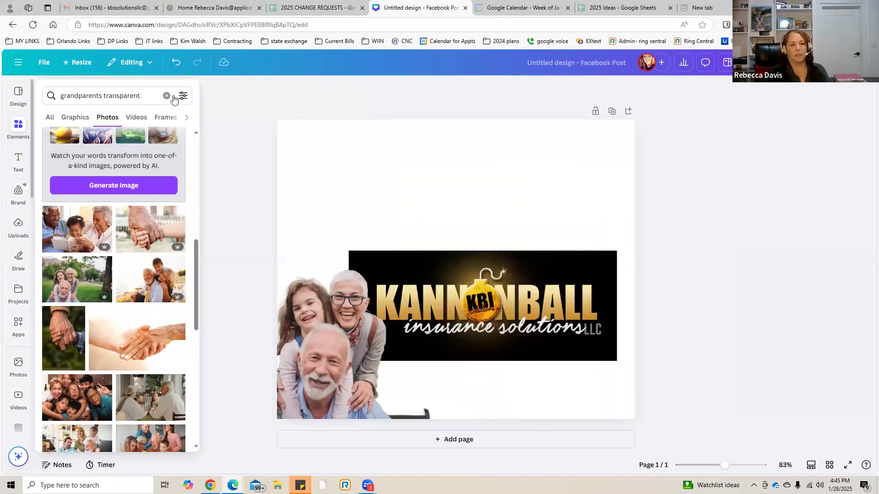
pyautogui.click(167, 95)
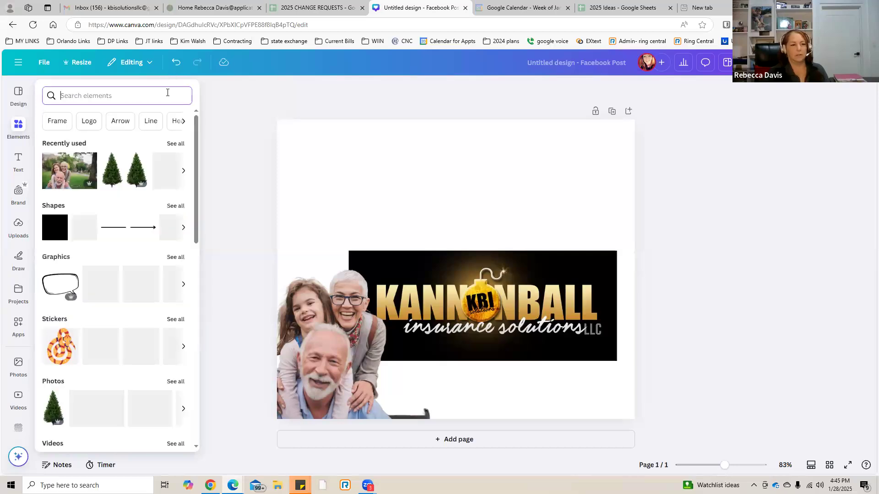
pyautogui.click(175, 207)
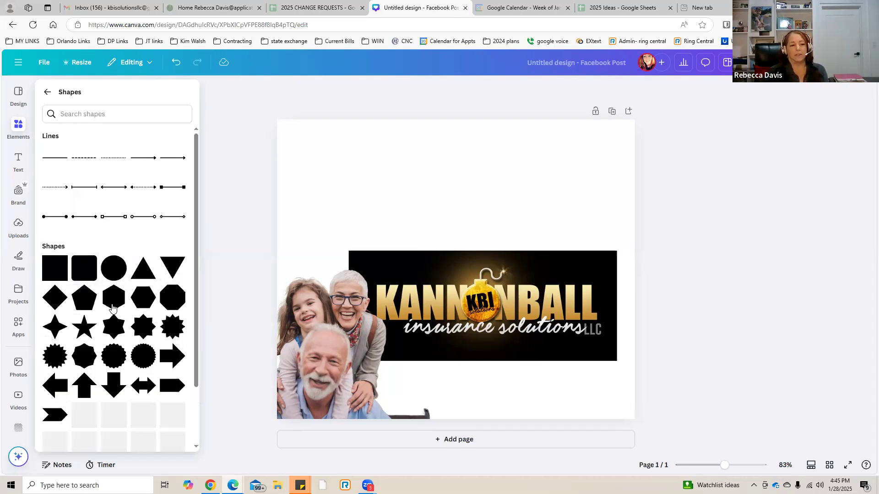
pyautogui.scroll(-2, 87, 389)
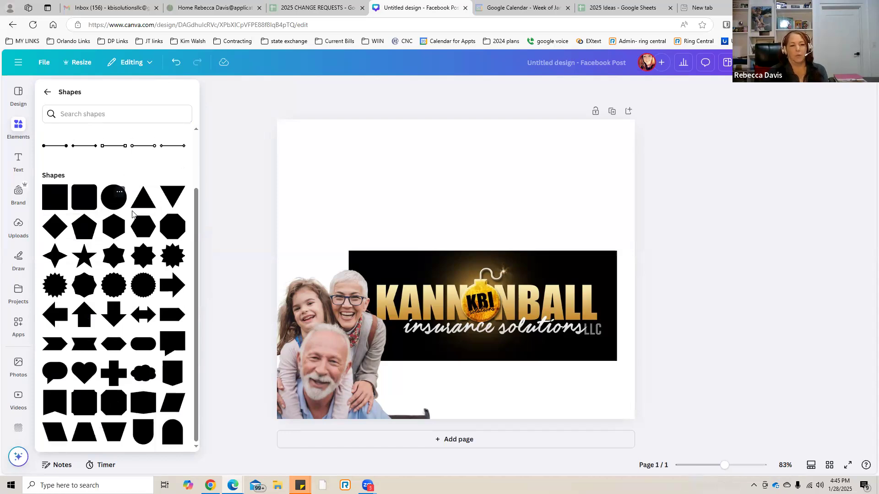
pyautogui.click(170, 228)
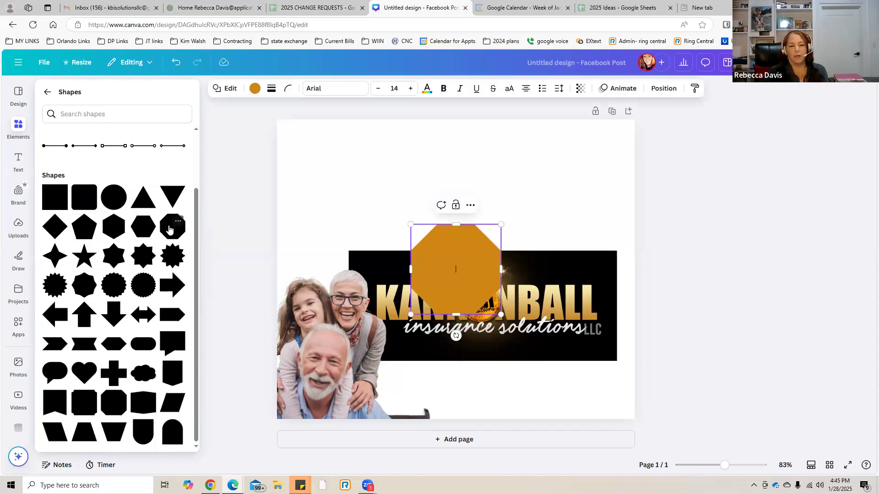
# Enlarge the octagon and move it to the upper-right part of the page, slightly overlapping the logo's top edge.
pyautogui.click(490, 300)
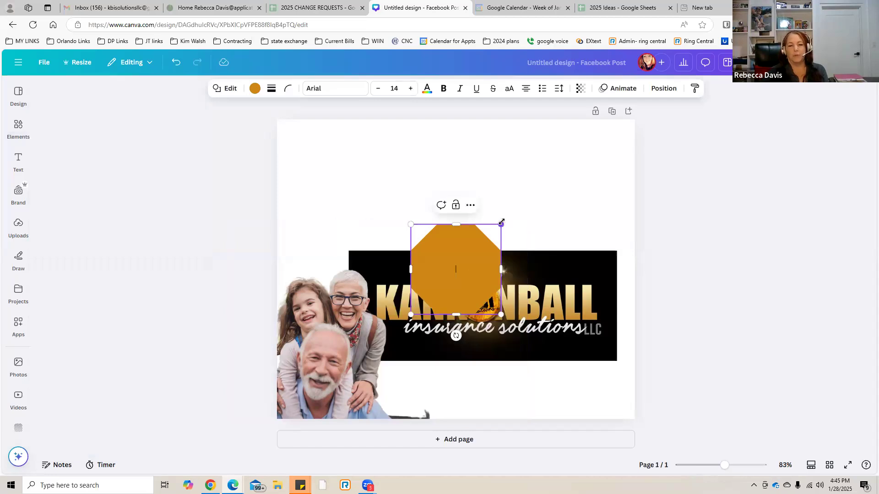
pyautogui.moveTo(538, 202); pyautogui.dragTo(570, 172)
pyautogui.moveTo(471, 257); pyautogui.dragTo(514, 213)
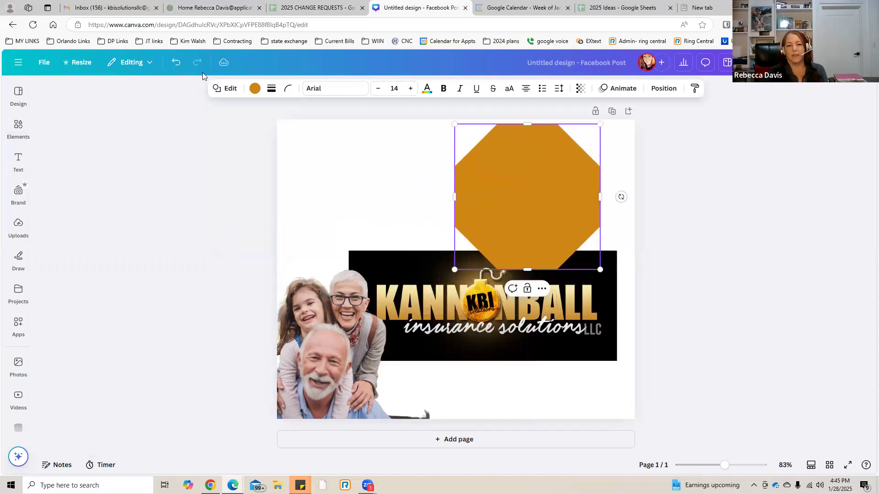
# Recolor the octagon with the green and then the light taupe picked up from the family photo's colors.
pyautogui.click(254, 89)
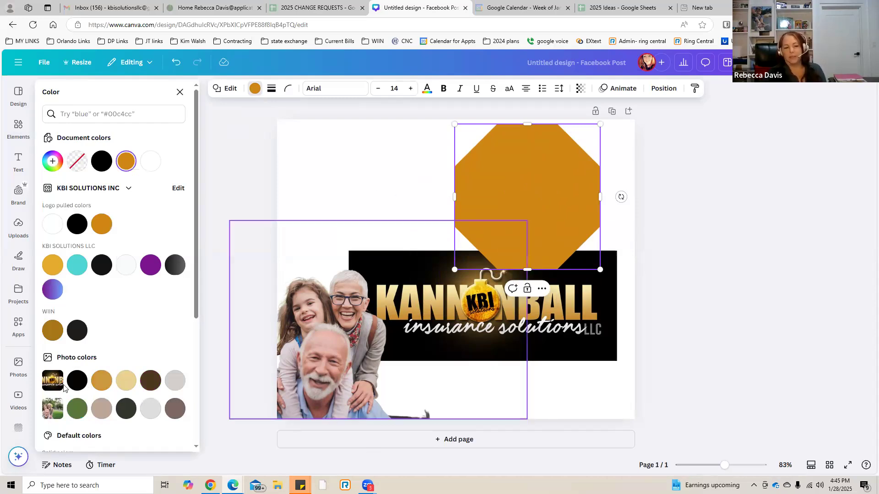
pyautogui.click(77, 410)
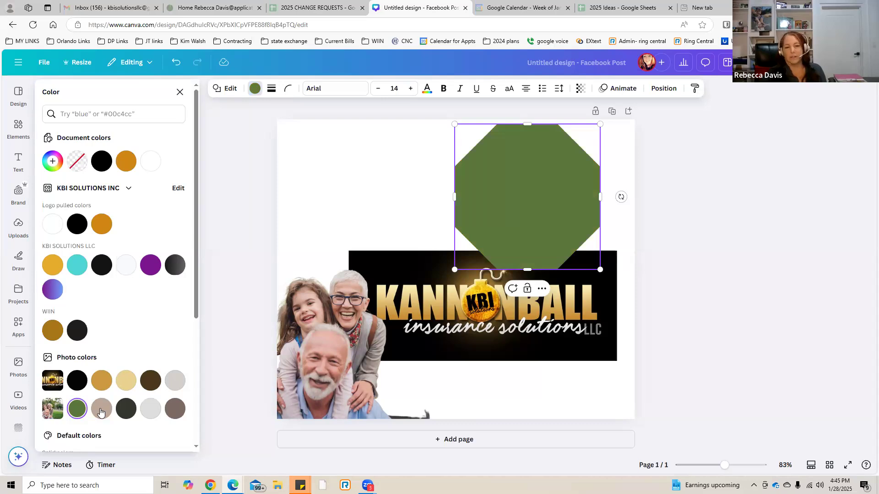
pyautogui.click(101, 411)
# Send the octagon backward two layers so it sits behind the logo, and move it up against the page's top edge.
pyautogui.rightClick(505, 218)
pyautogui.moveTo(535, 316)
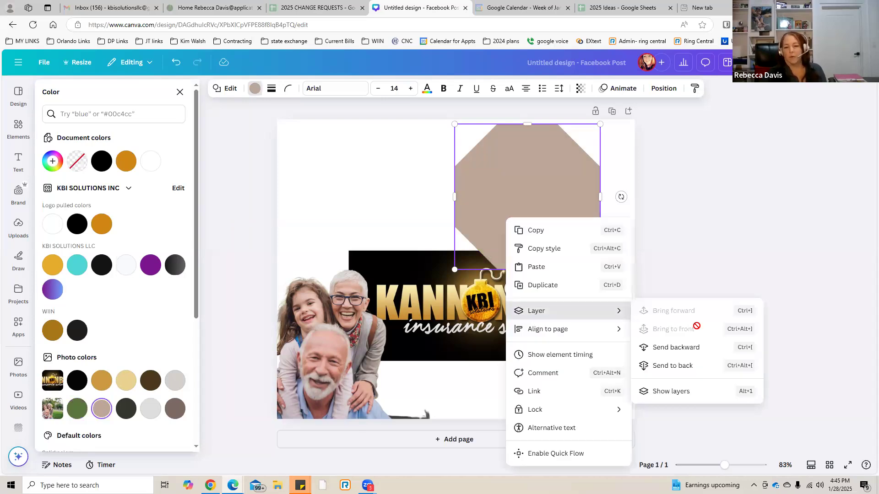
pyautogui.click(679, 350)
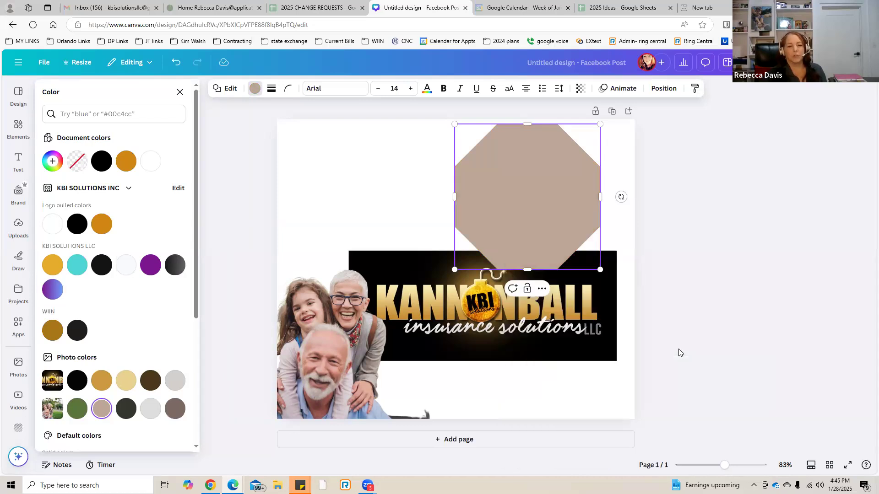
pyautogui.rightClick(517, 222)
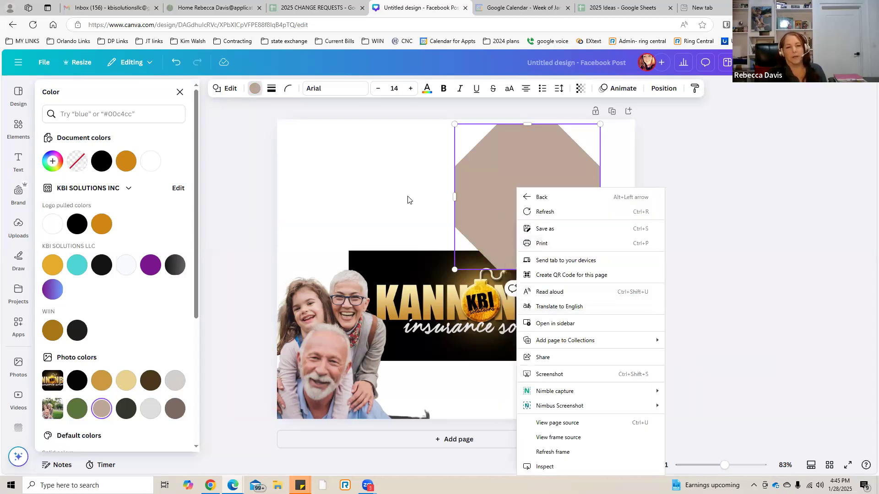
pyautogui.click(498, 190)
pyautogui.rightClick(498, 192)
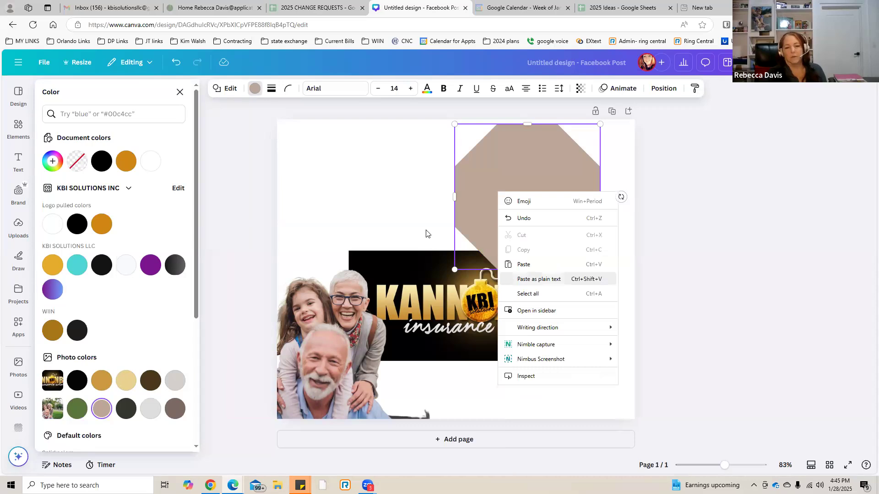
pyautogui.click(349, 200)
pyautogui.click(483, 211)
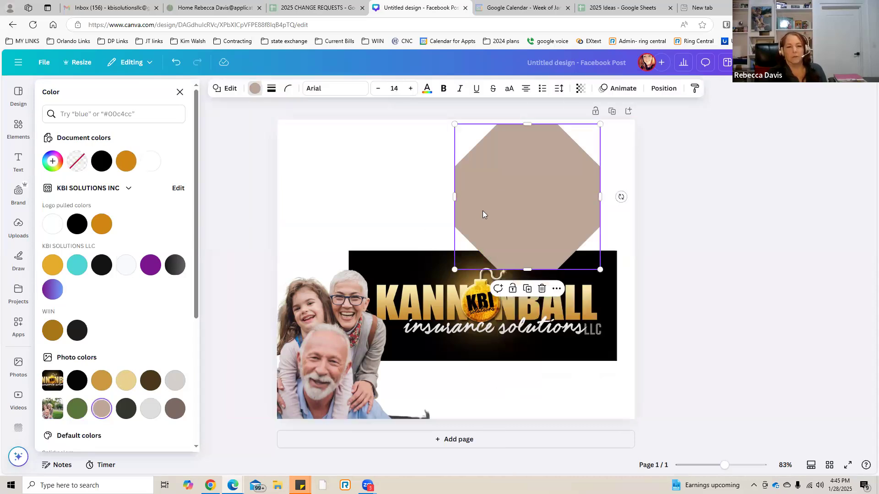
pyautogui.rightClick(483, 214)
pyautogui.moveTo(524, 315)
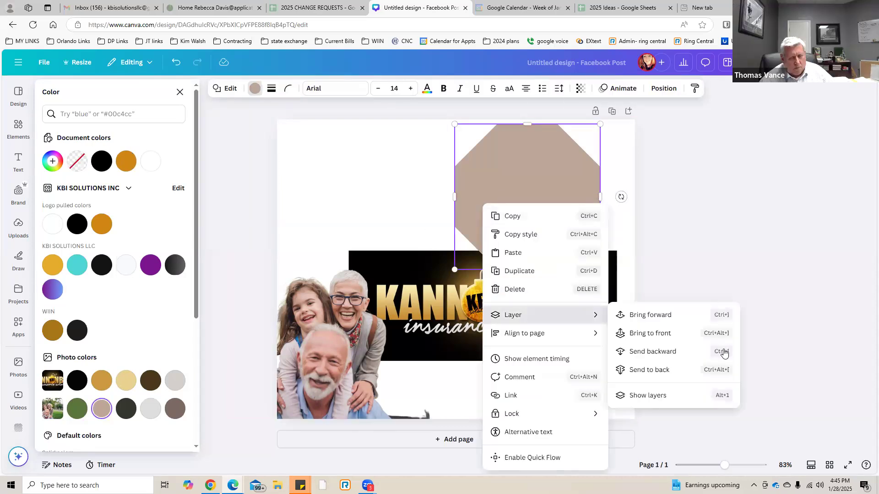
pyautogui.click(669, 352)
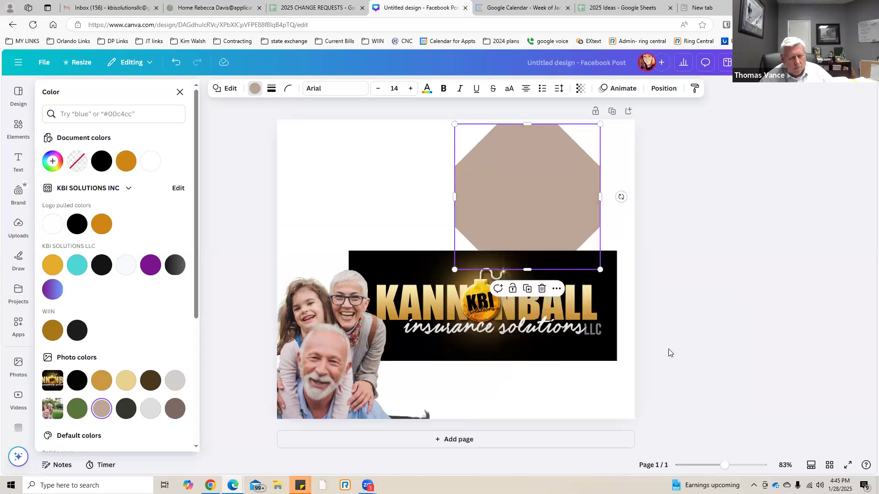
pyautogui.click(371, 185)
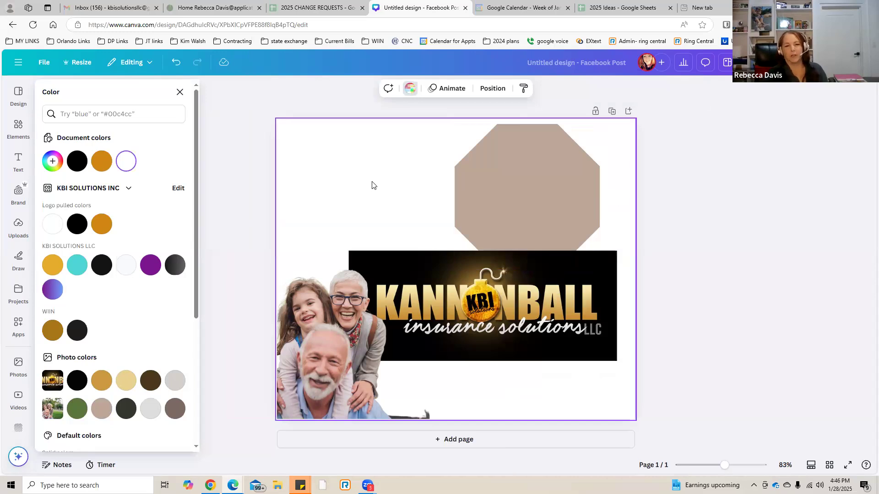
pyautogui.click(542, 204)
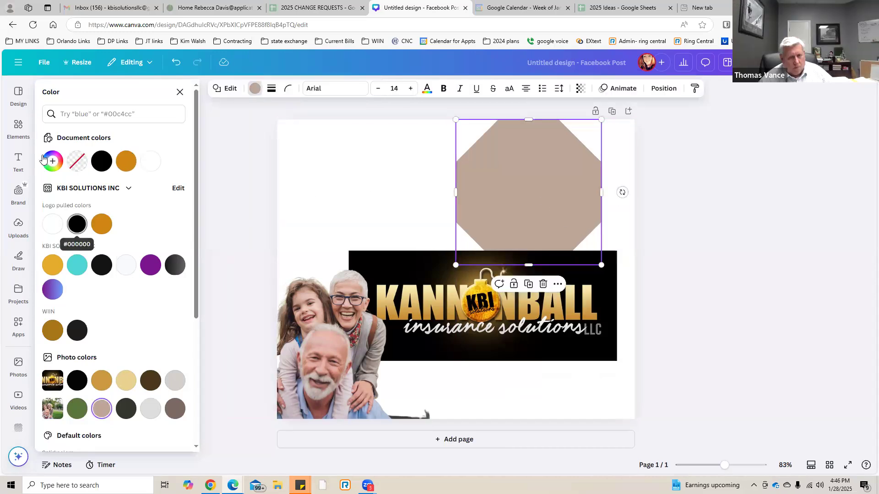
# Add an octagon photo frame from the basic shapes collection of frames to the page.
pyautogui.click(14, 128)
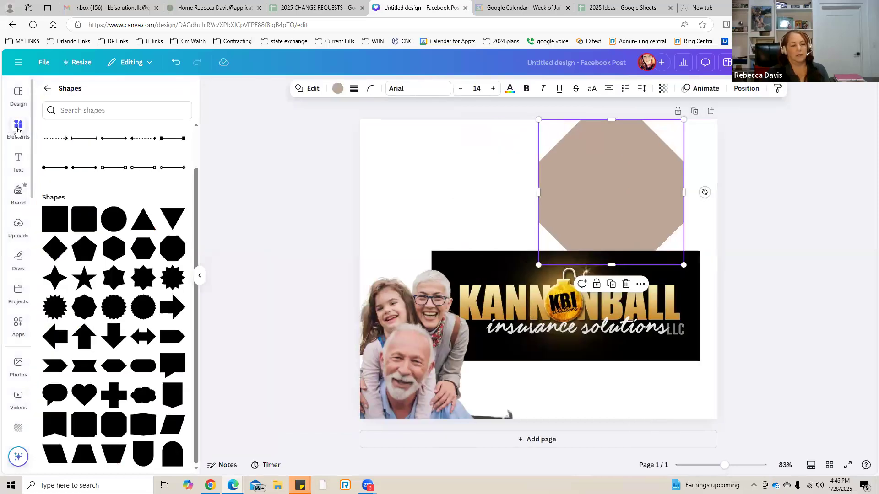
pyautogui.click(47, 88)
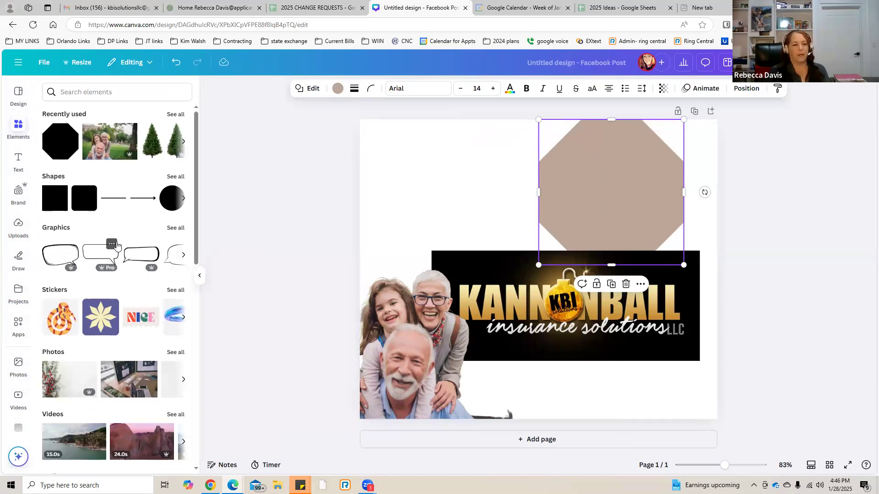
pyautogui.scroll(-10, 116, 246)
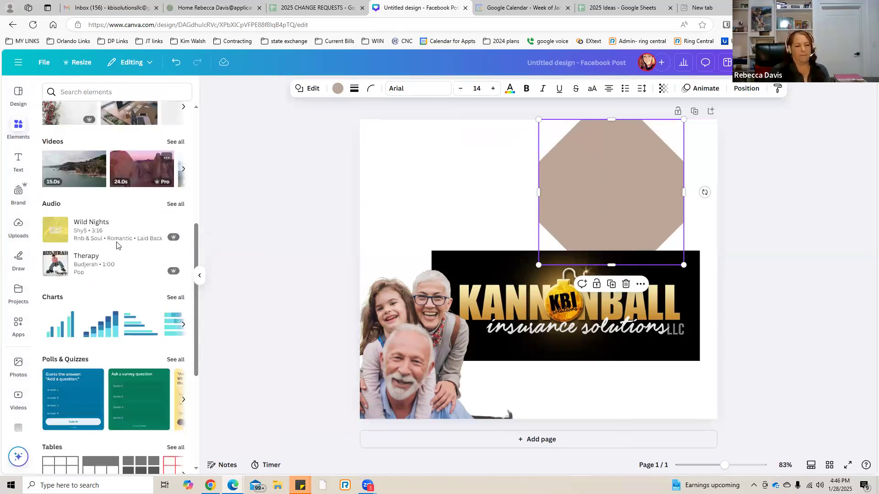
pyautogui.scroll(-3, 116, 246)
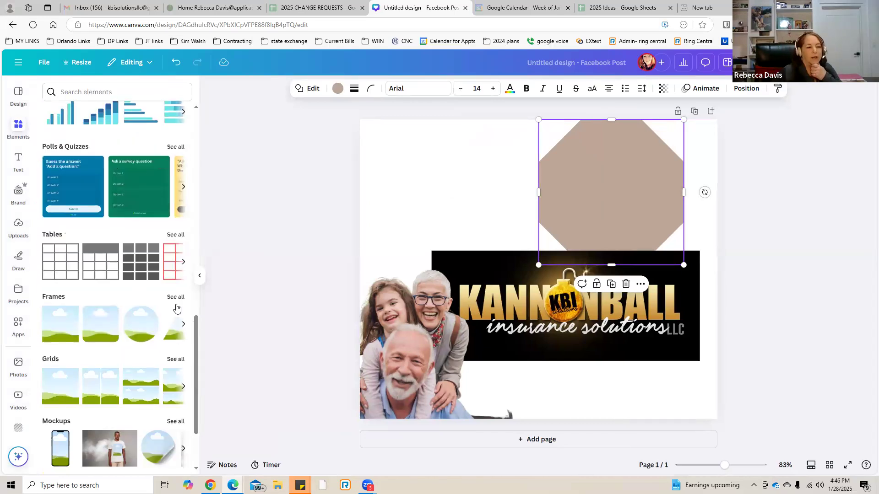
pyautogui.click(176, 298)
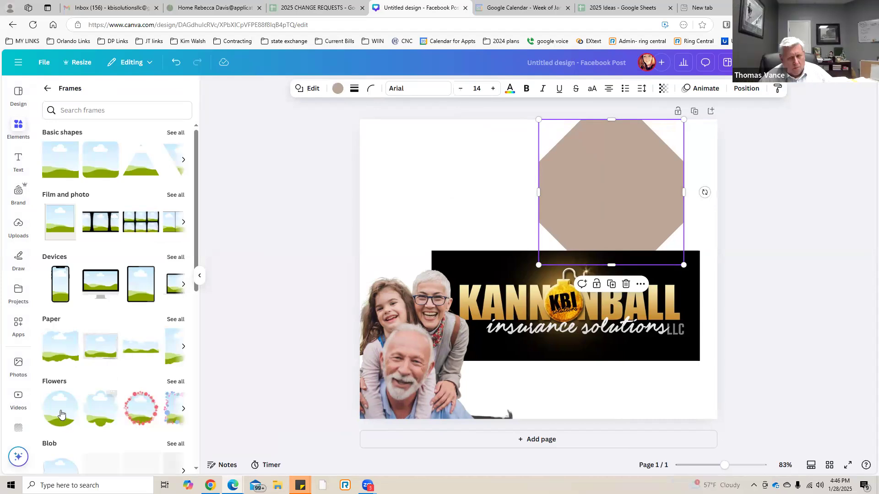
pyautogui.click(174, 137)
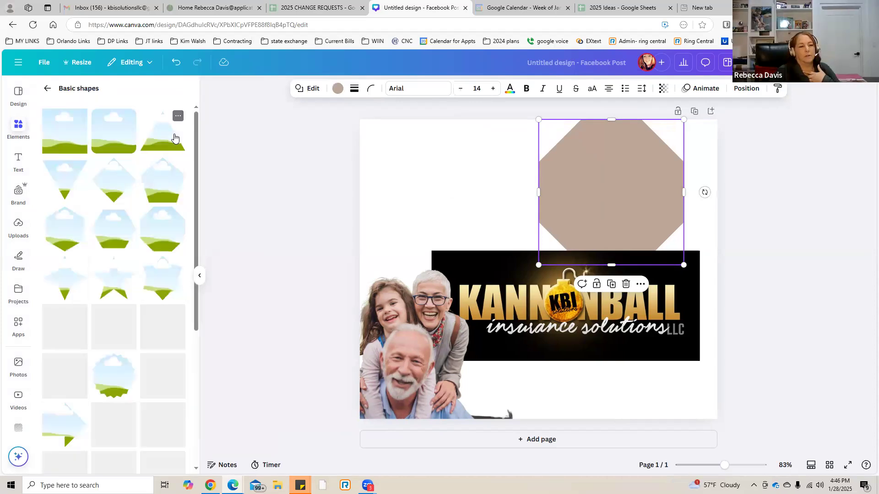
pyautogui.click(159, 237)
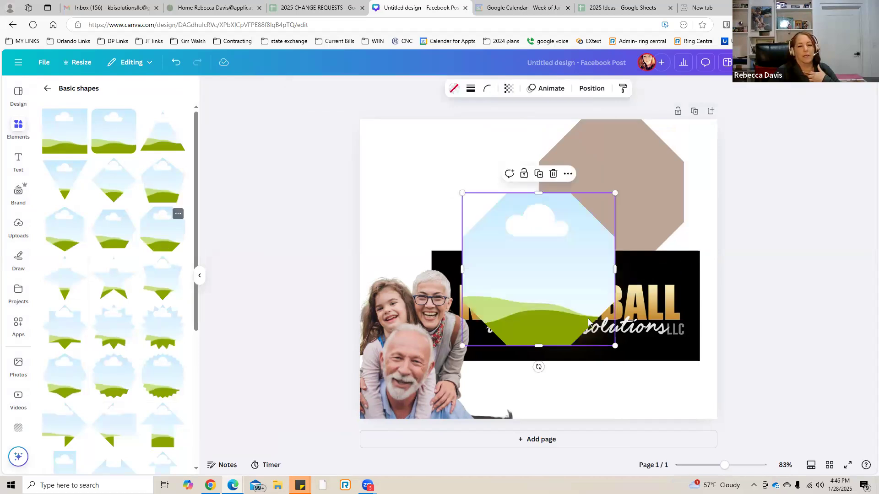
# Move the octagon frame onto the taupe octagon, shrink it and center it to leave an even taupe border.
pyautogui.moveTo(523, 285); pyautogui.dragTo(596, 219)
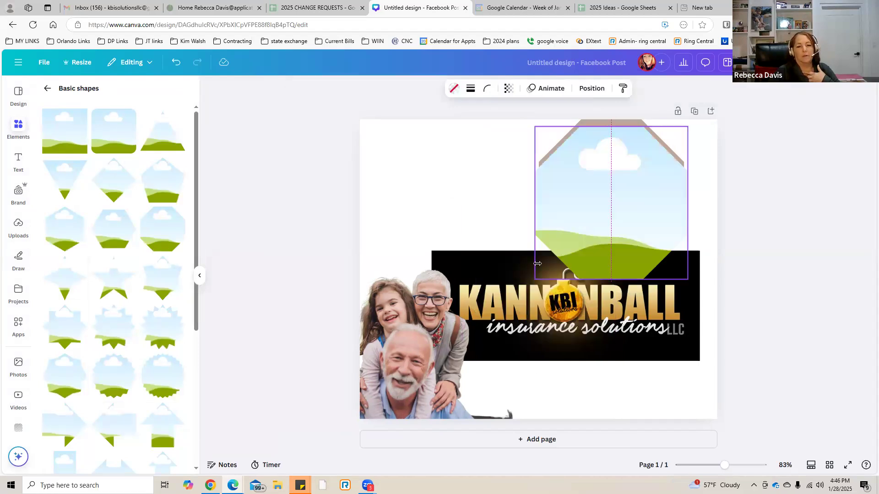
pyautogui.moveTo(552, 263); pyautogui.dragTo(561, 254)
pyautogui.moveTo(610, 203); pyautogui.dragTo(614, 209)
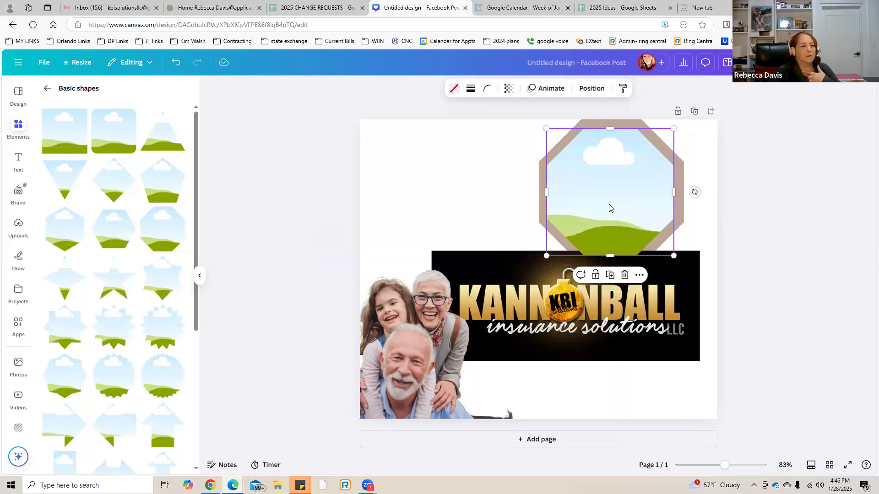
# Fill the octagon frame with the brand kit photo of the woman in a black blazer.
pyautogui.click(18, 229)
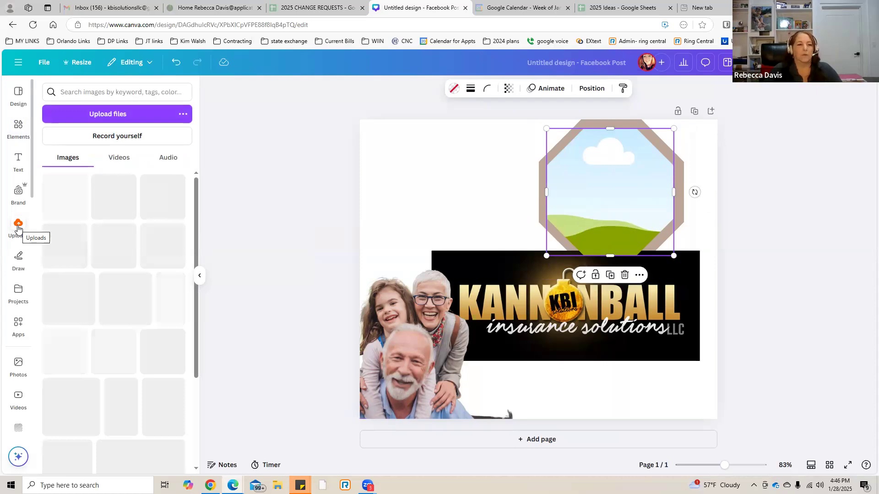
pyautogui.click(19, 193)
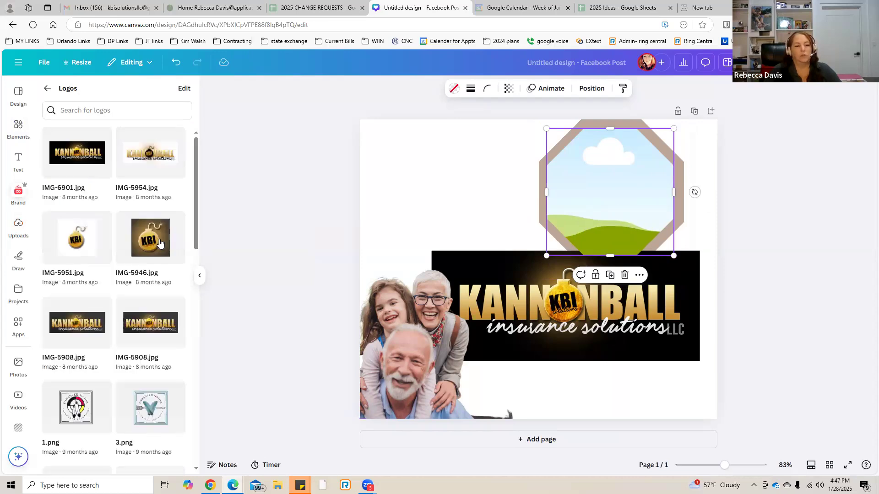
pyautogui.scroll(-5, 157, 242)
pyautogui.scroll(-5, 157, 242)
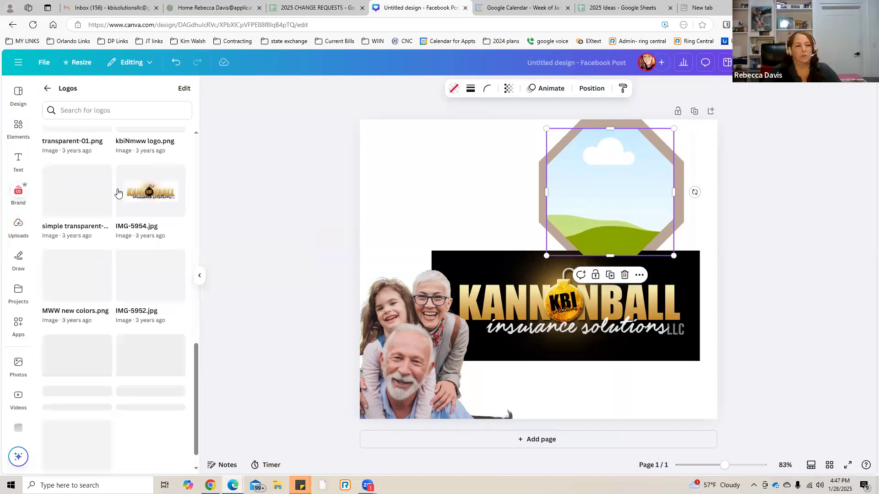
pyautogui.click(47, 91)
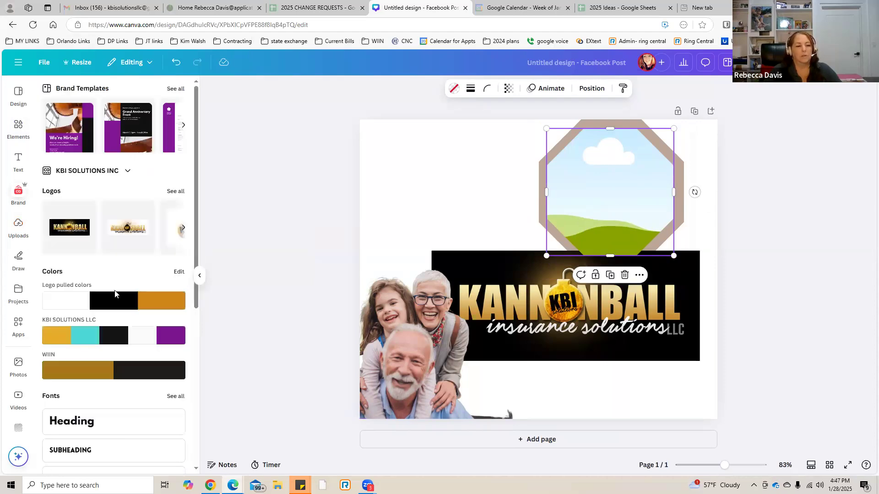
pyautogui.scroll(-5, 115, 294)
pyautogui.scroll(-1, 114, 337)
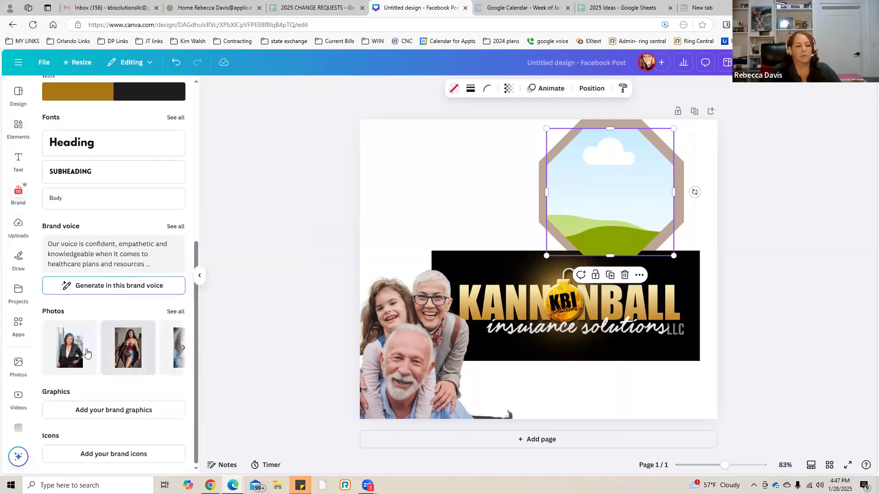
pyautogui.moveTo(73, 348); pyautogui.dragTo(608, 200)
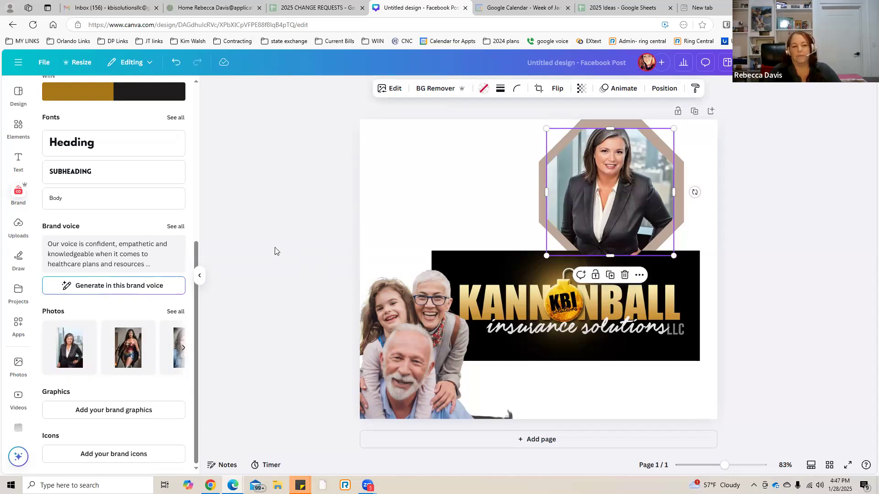
# Add the smartphone frame from the device frames and place it in the upper-left area of the page, above the family.
pyautogui.click(16, 130)
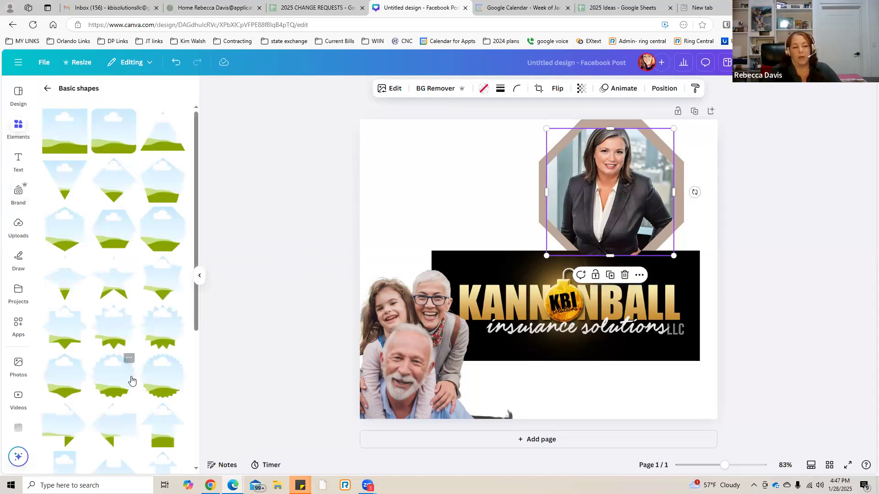
pyautogui.scroll(-4, 134, 432)
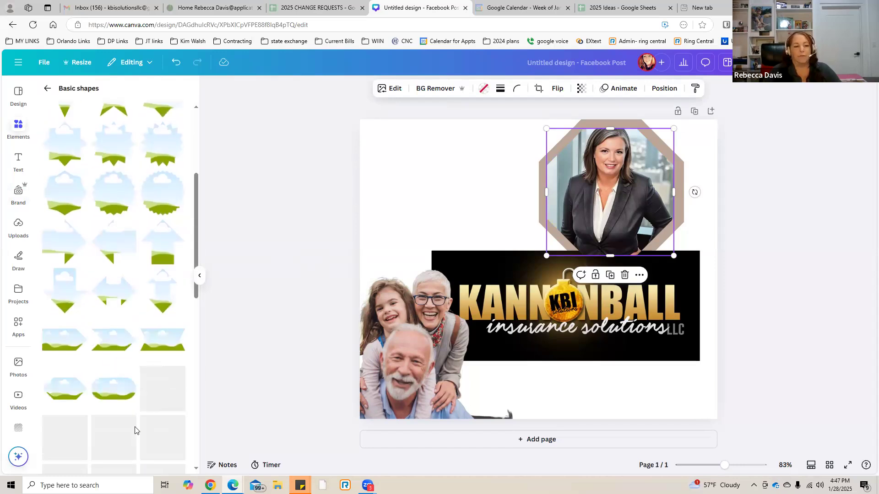
pyautogui.scroll(-4, 136, 431)
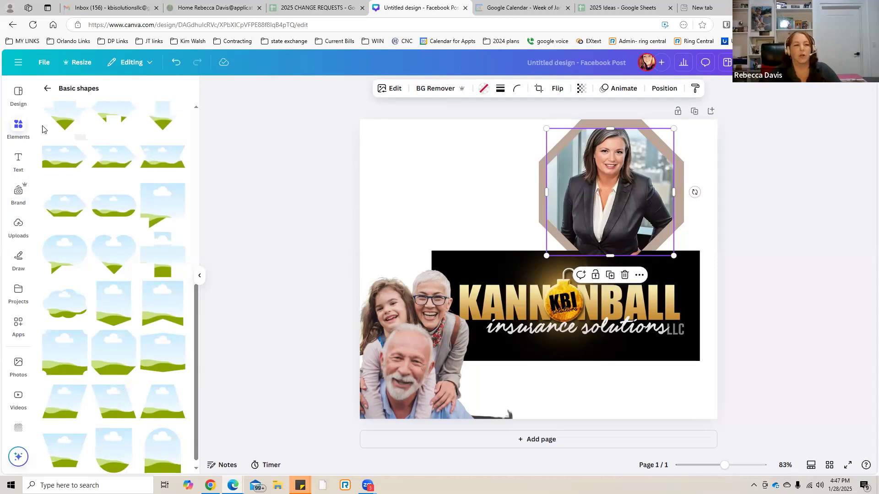
pyautogui.click(48, 90)
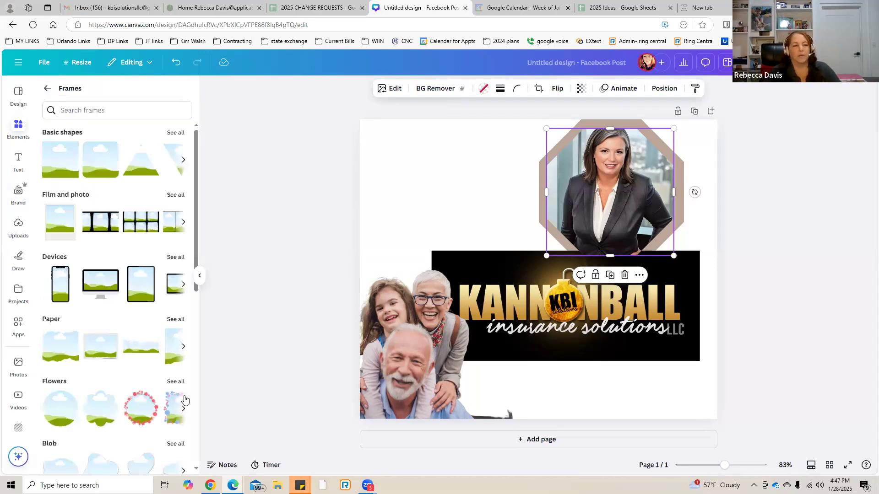
pyautogui.click(58, 290)
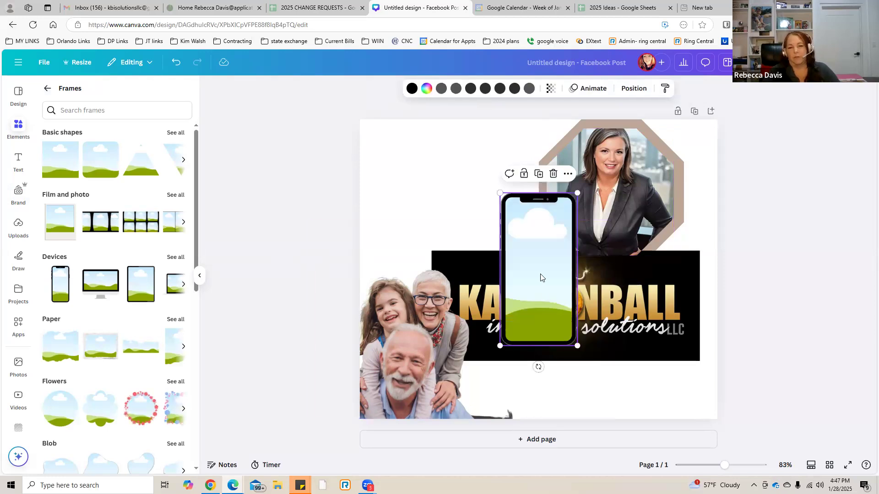
pyautogui.moveTo(539, 270); pyautogui.dragTo(448, 205)
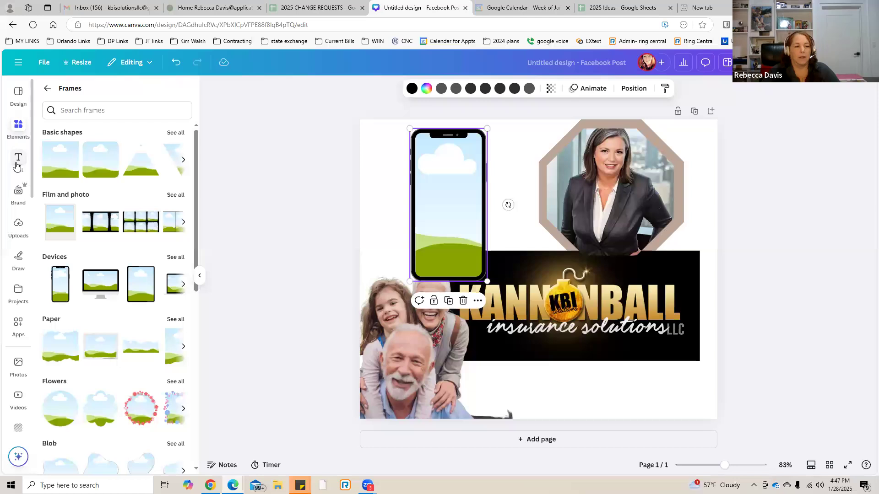
# Fill the smartphone frame with the "Need Health coverage?" image from the uploaded images.
pyautogui.click(16, 227)
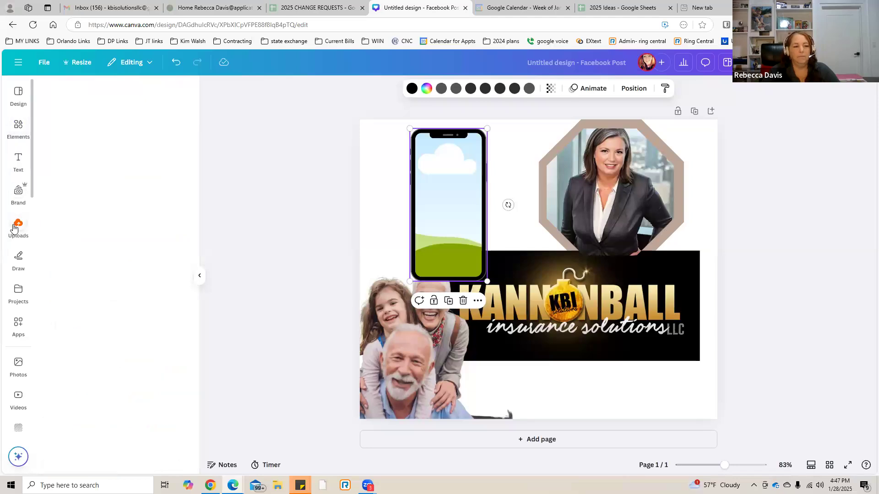
pyautogui.scroll(-15, 101, 283)
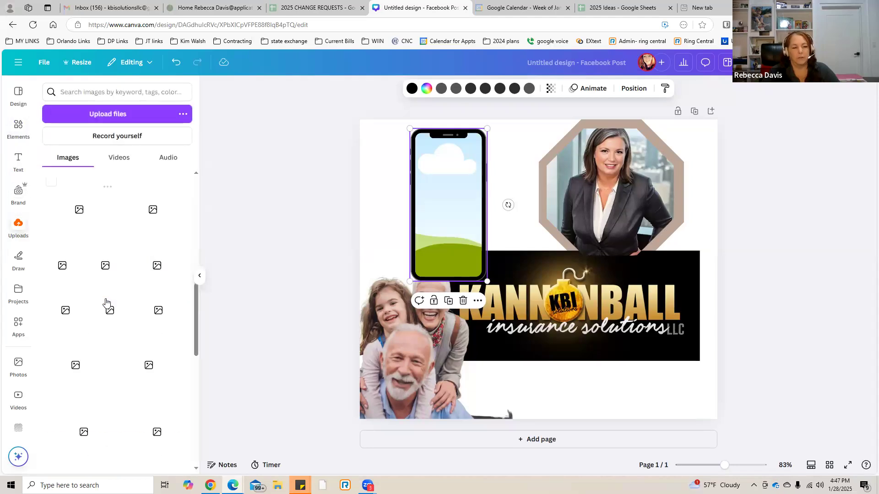
pyautogui.scroll(-6, 106, 303)
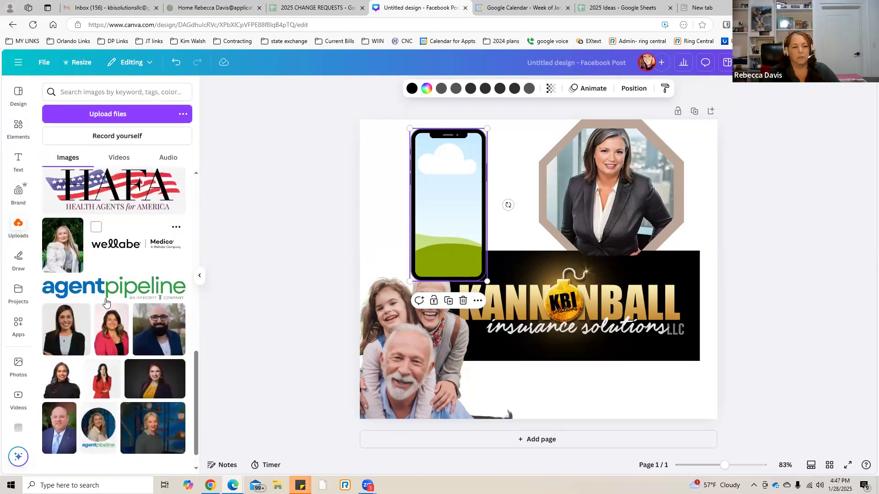
pyautogui.scroll(-5, 105, 302)
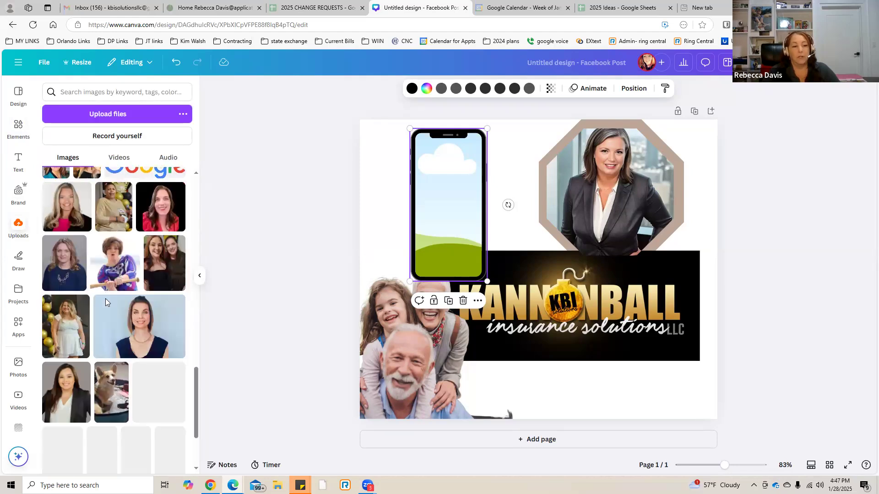
pyautogui.scroll(-4, 106, 302)
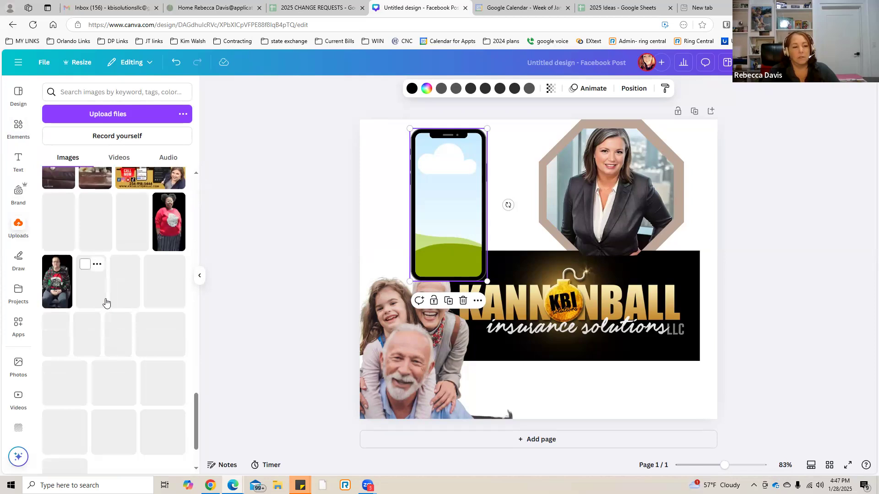
pyautogui.moveTo(155, 222)
pyautogui.mouseDown()
pyautogui.moveTo(445, 229)
pyautogui.moveTo(436, 224)
pyautogui.mouseUp()
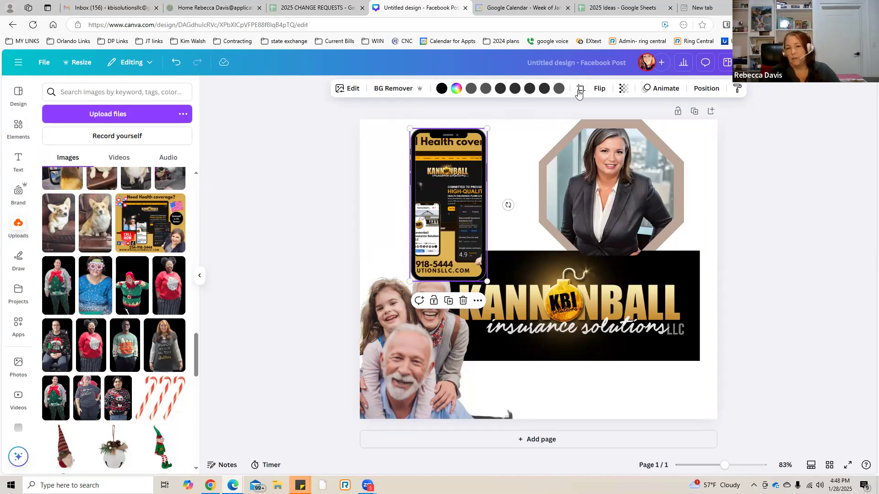
# Reposition the image inside the smartphone frame, shifting it to the right so the words "Need Health" are inside the phone screen.
pyautogui.click(582, 88)
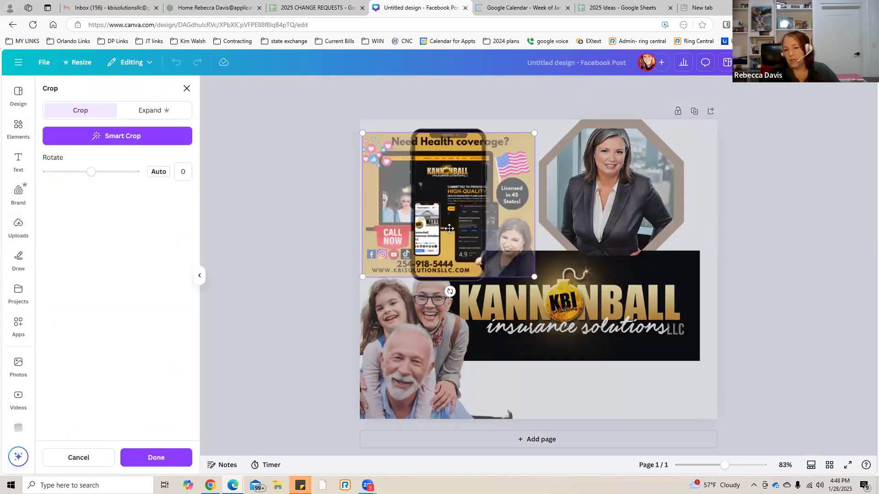
pyautogui.moveTo(454, 228); pyautogui.dragTo(483, 222)
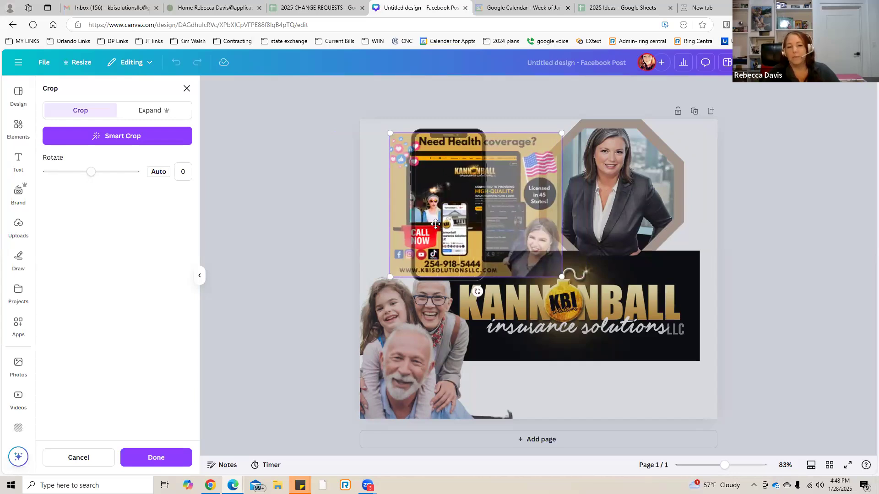
pyautogui.click(163, 458)
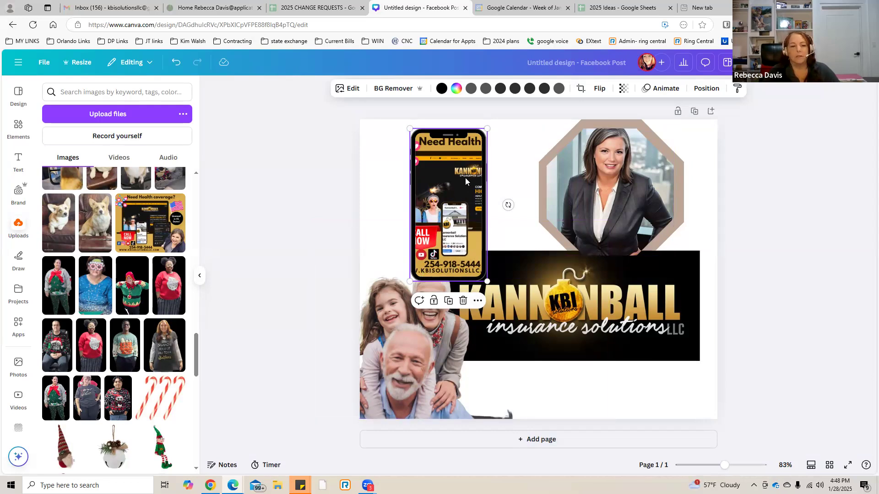
# Add the plain laptop from the computer mockups to the page and delete the extra copy.
pyautogui.click(9, 125)
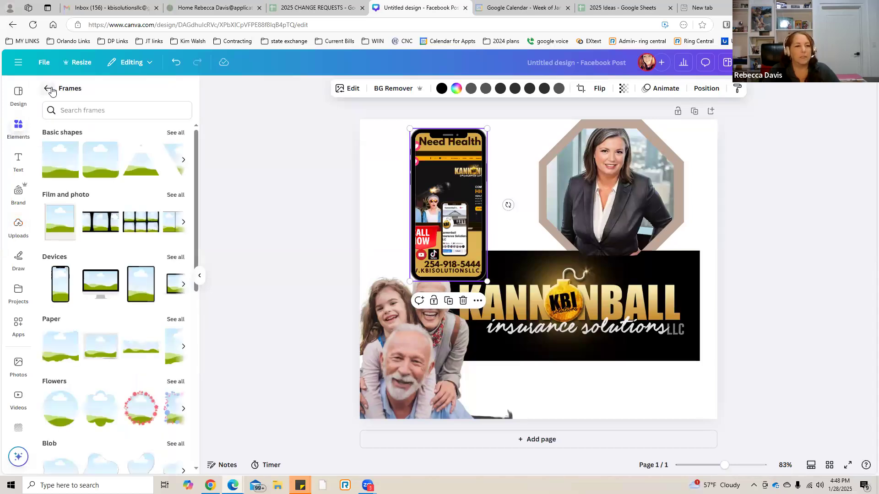
pyautogui.click(48, 89)
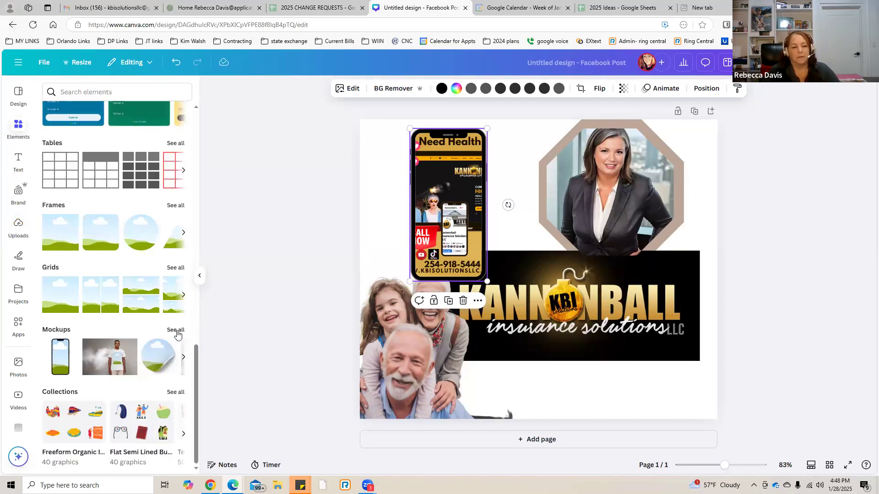
pyautogui.click(176, 330)
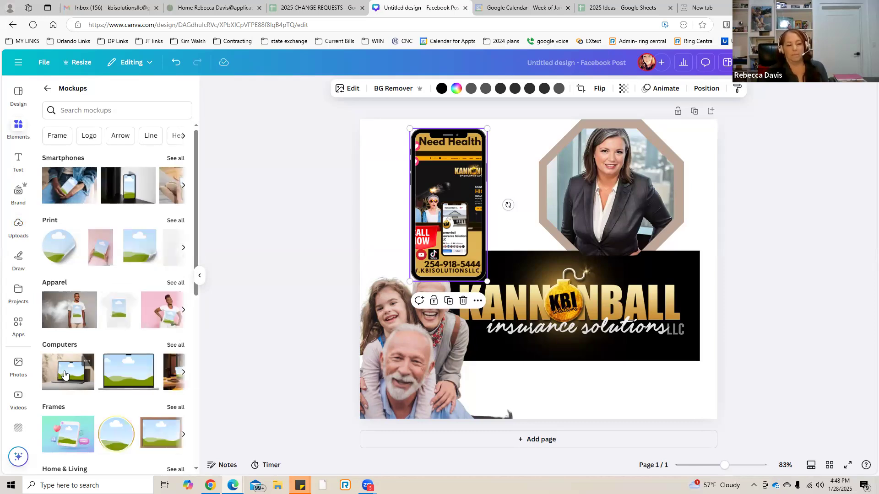
pyautogui.click(116, 377)
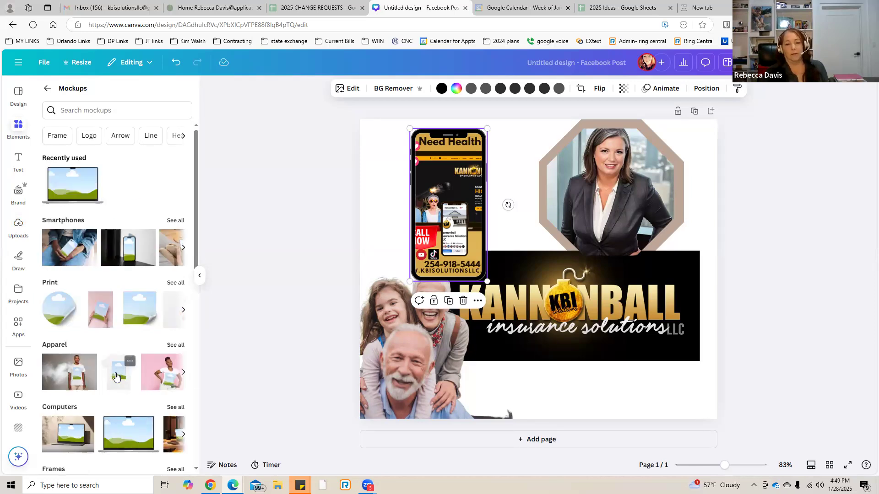
pyautogui.click(117, 433)
pyautogui.click(118, 433)
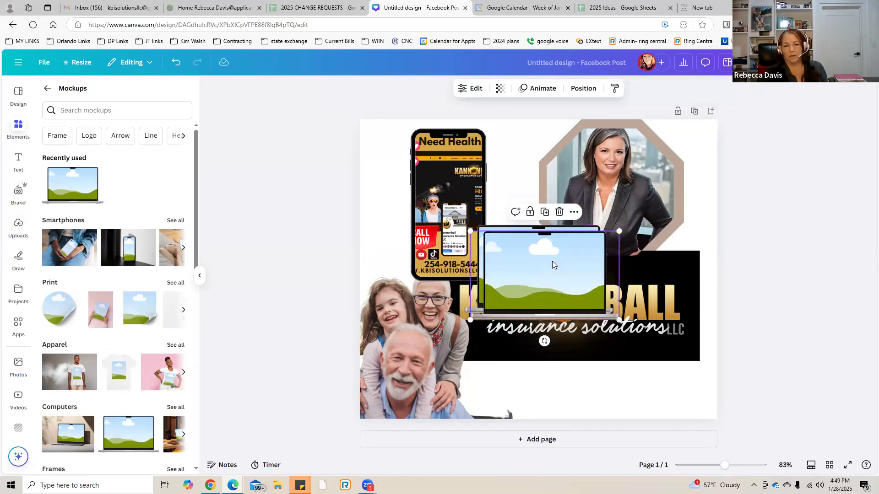
pyautogui.press('Delete')
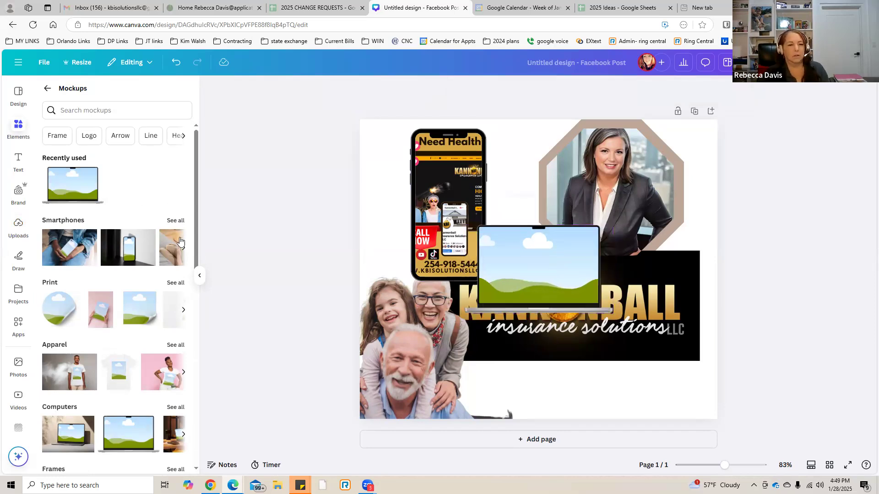
# Try to fill the laptop mockup with the uploaded "Need Health coverage?" image.
pyautogui.click(18, 229)
pyautogui.moveTo(446, 268)
pyautogui.mouseDown()
pyautogui.moveTo(557, 270)
pyautogui.moveTo(449, 250)
pyautogui.moveTo(537, 255)
pyautogui.moveTo(494, 250)
pyautogui.mouseUp()
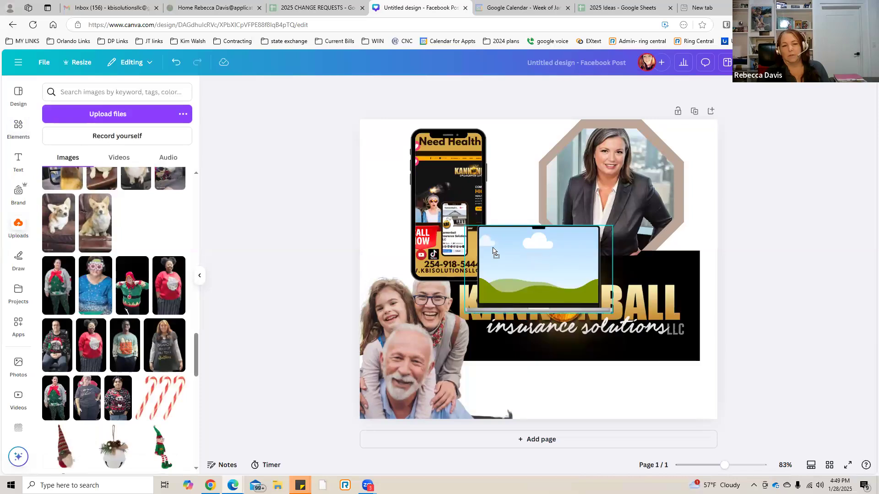
pyautogui.moveTo(401, 236); pyautogui.dragTo(474, 192)
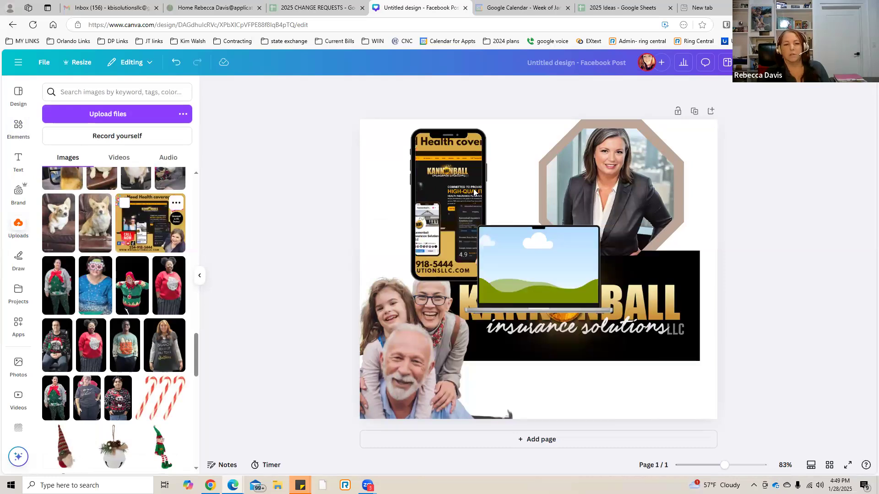
# Move the smartphone frame into the page's upper-left corner and delete the octagon portrait together with its taupe octagon.
pyautogui.click(433, 169)
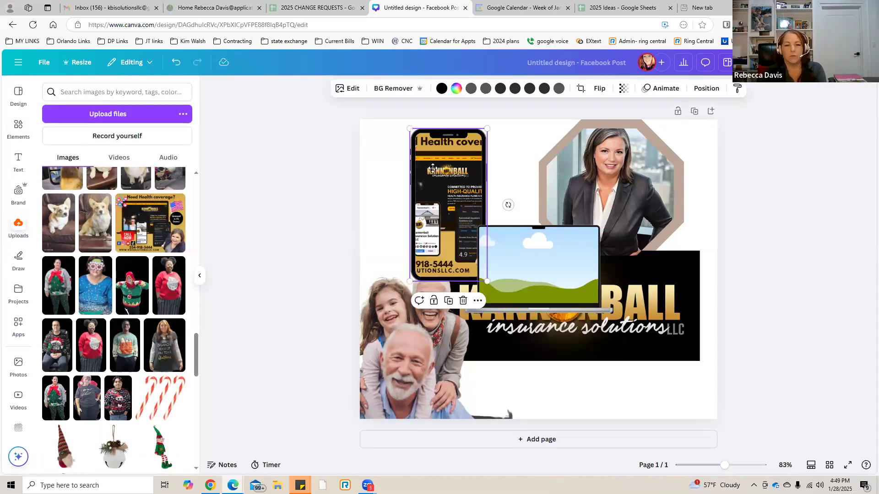
pyautogui.moveTo(399, 159); pyautogui.dragTo(344, 143)
pyautogui.click(652, 192)
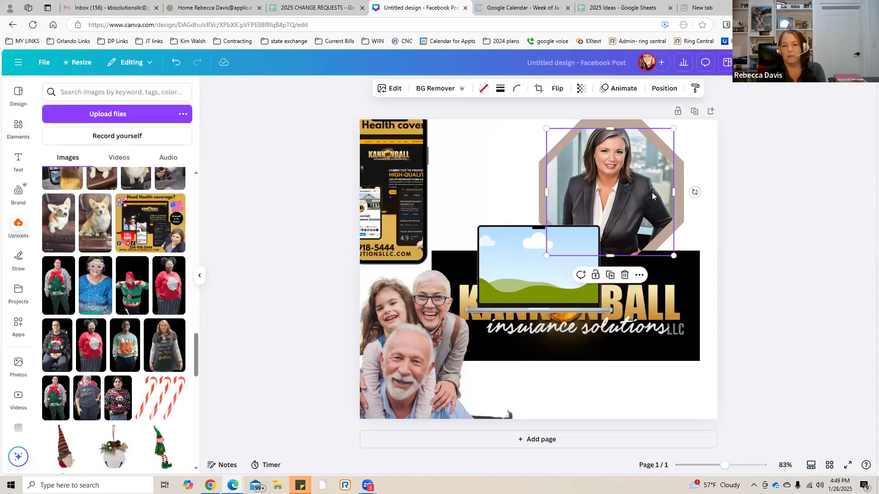
pyautogui.press('Delete')
pyautogui.press('Delete')
# Move the laptop mockup to the empty area above the Kannonball logo and fill it with the uploaded "Need Health coverage?" image.
pyautogui.moveTo(528, 258); pyautogui.dragTo(578, 189)
pyautogui.moveTo(148, 211)
pyautogui.mouseDown()
pyautogui.moveTo(546, 207)
pyautogui.moveTo(563, 188)
pyautogui.mouseUp()
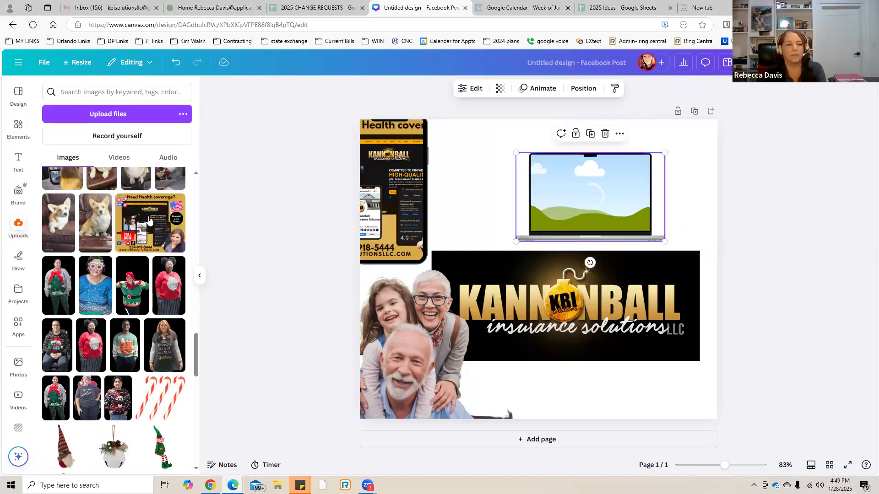
pyautogui.moveTo(475, 191); pyautogui.dragTo(567, 177)
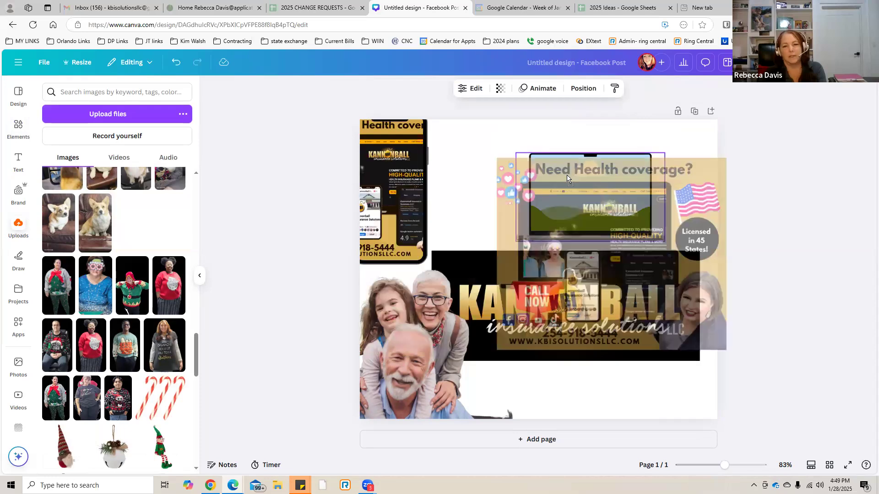
pyautogui.moveTo(556, 209); pyautogui.dragTo(557, 216)
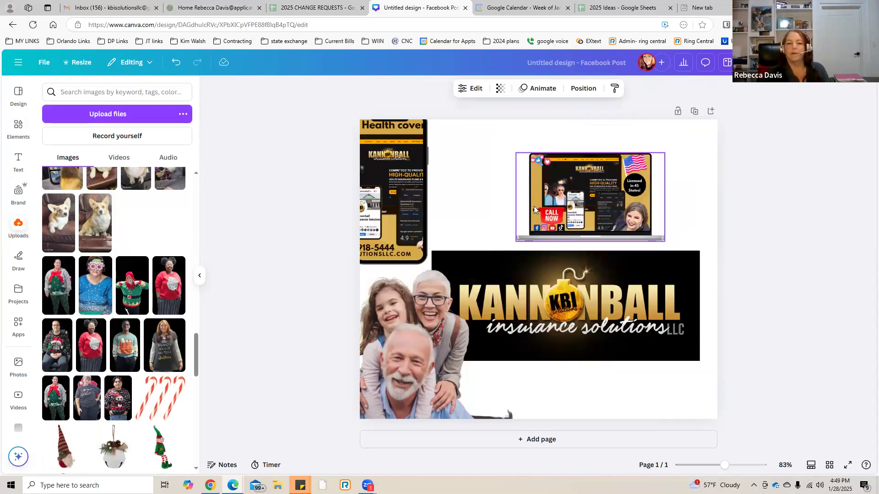
pyautogui.click(469, 195)
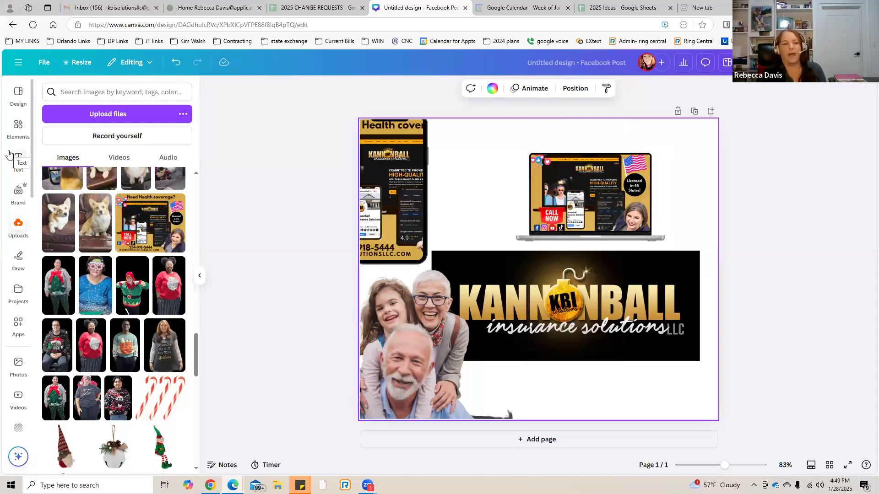
# Look through the mockup categories from smartphones to watches, and return to browse the general element categories.
pyautogui.click(20, 128)
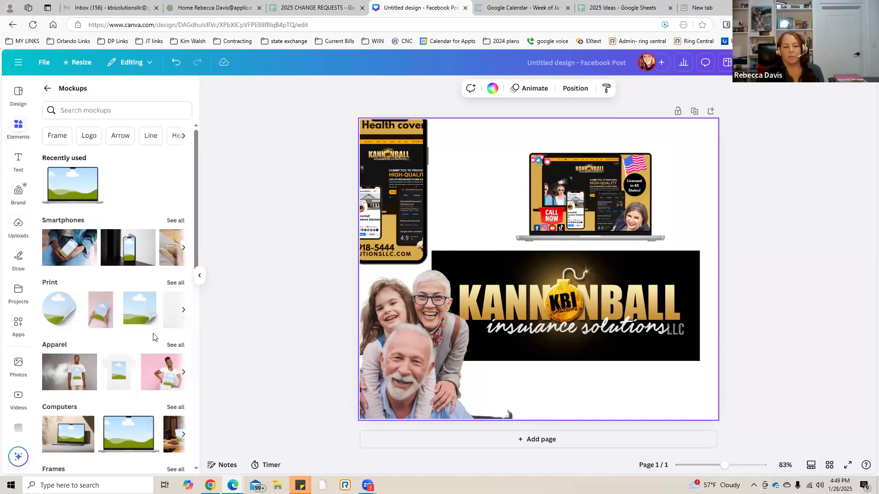
pyautogui.scroll(-4, 154, 337)
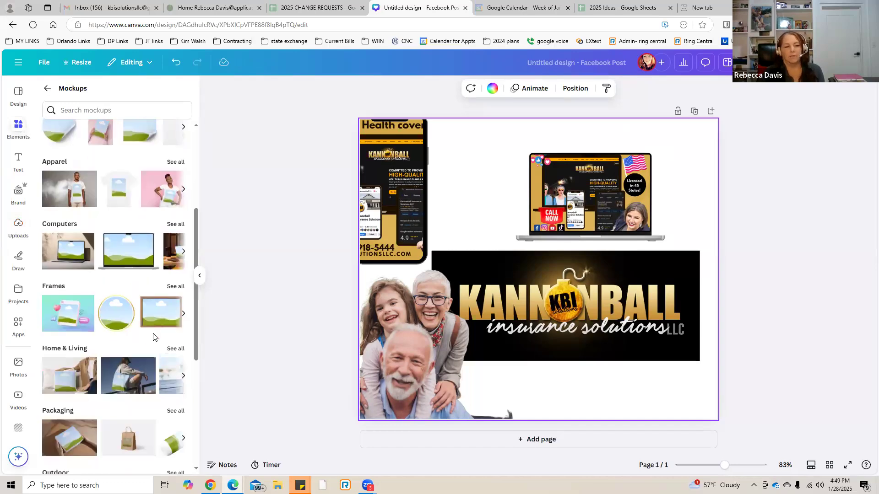
pyautogui.scroll(-2, 154, 338)
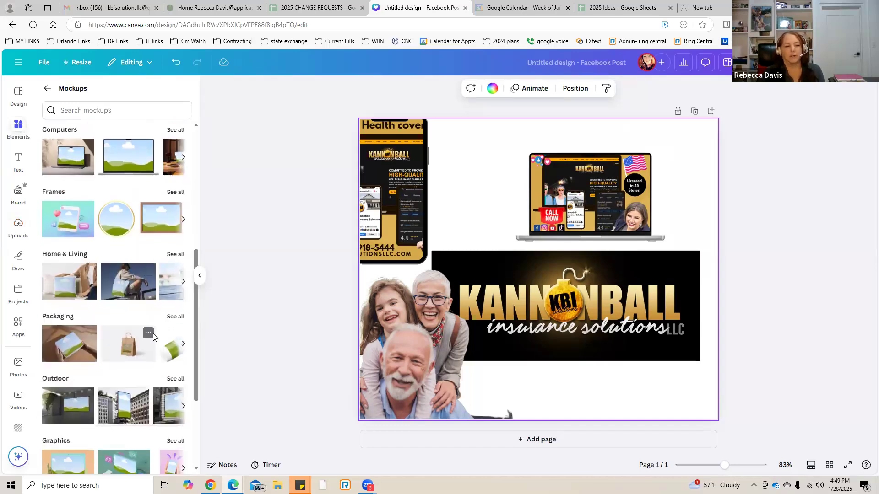
pyautogui.scroll(-2, 153, 338)
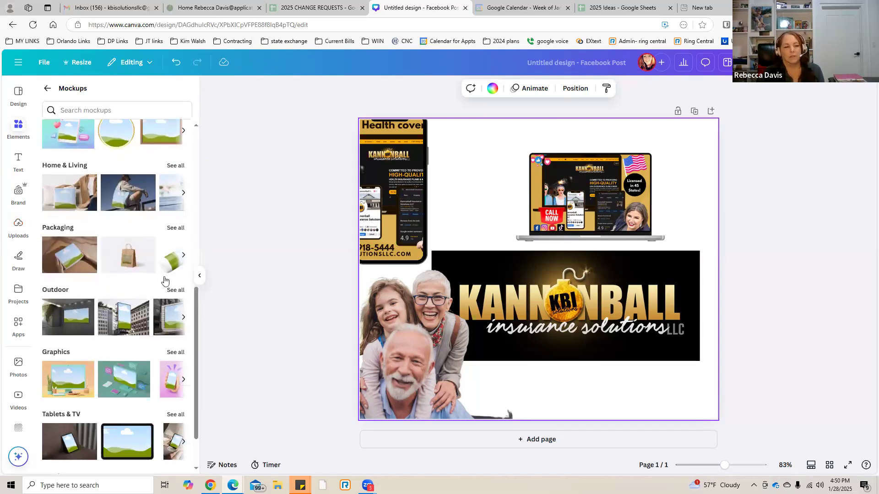
pyautogui.scroll(-1, 138, 312)
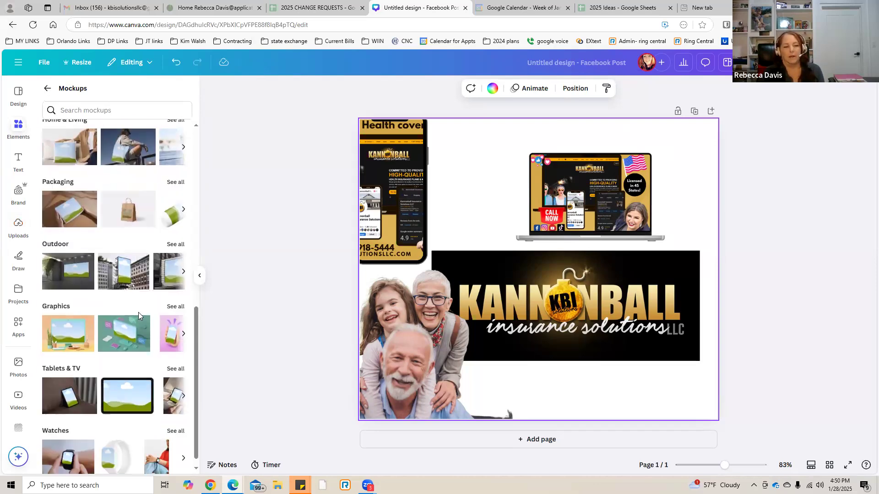
pyautogui.scroll(-1, 138, 312)
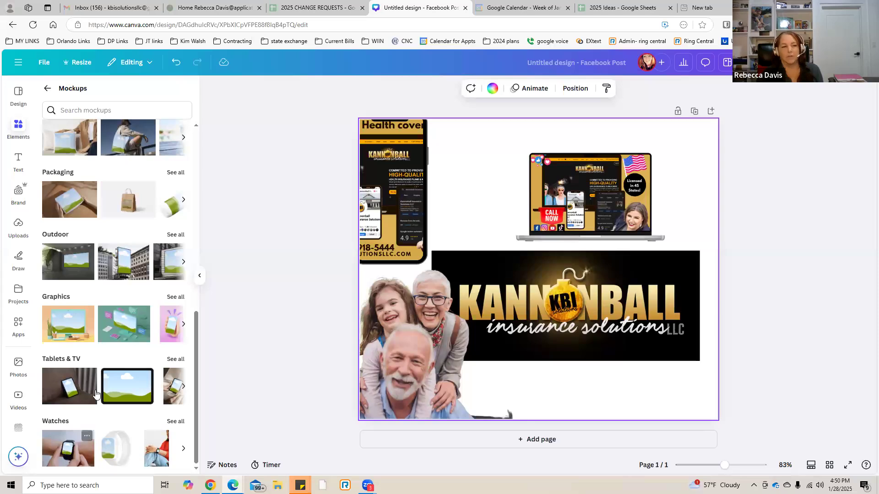
pyautogui.scroll(2, 96, 395)
pyautogui.scroll(8, 96, 394)
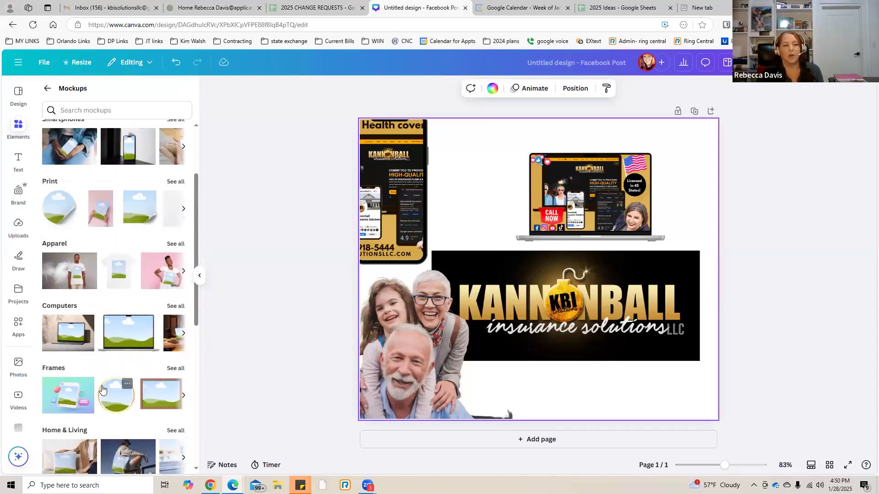
pyautogui.scroll(1, 103, 389)
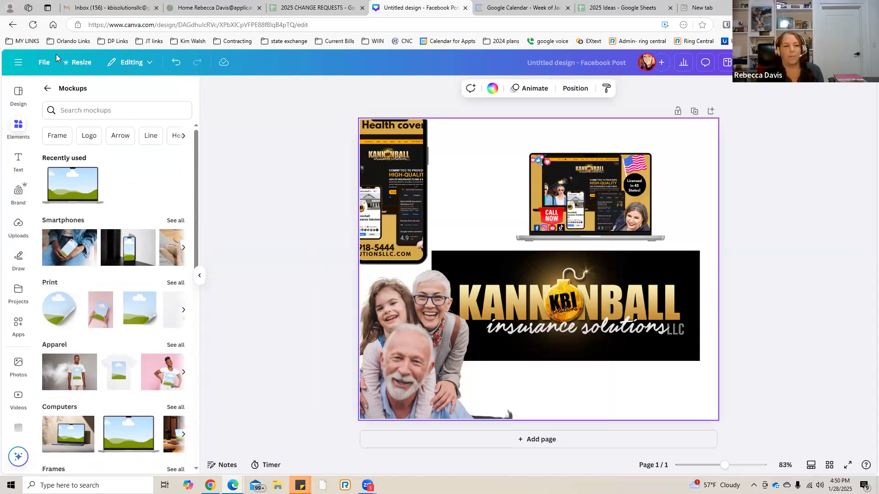
pyautogui.click(47, 87)
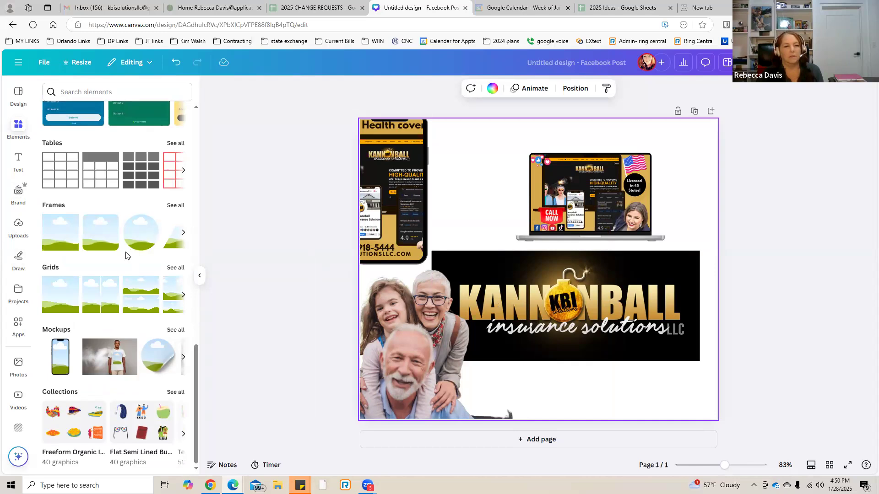
pyautogui.scroll(3, 126, 255)
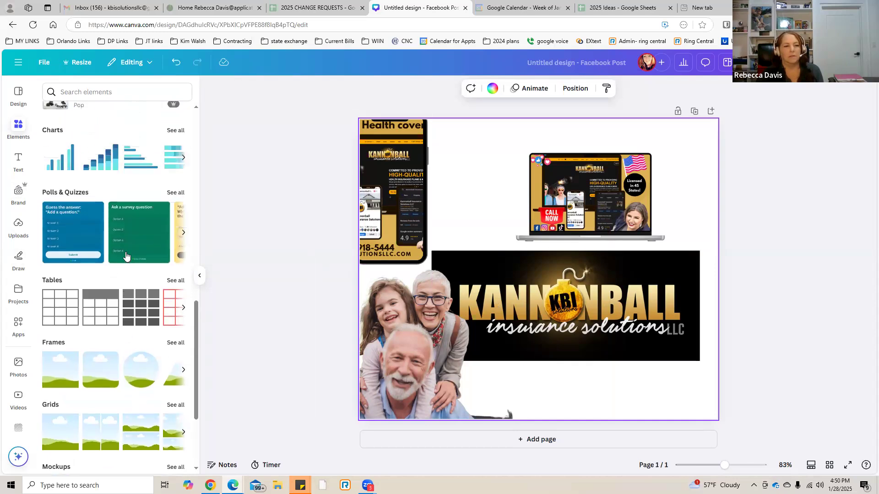
pyautogui.scroll(3, 126, 255)
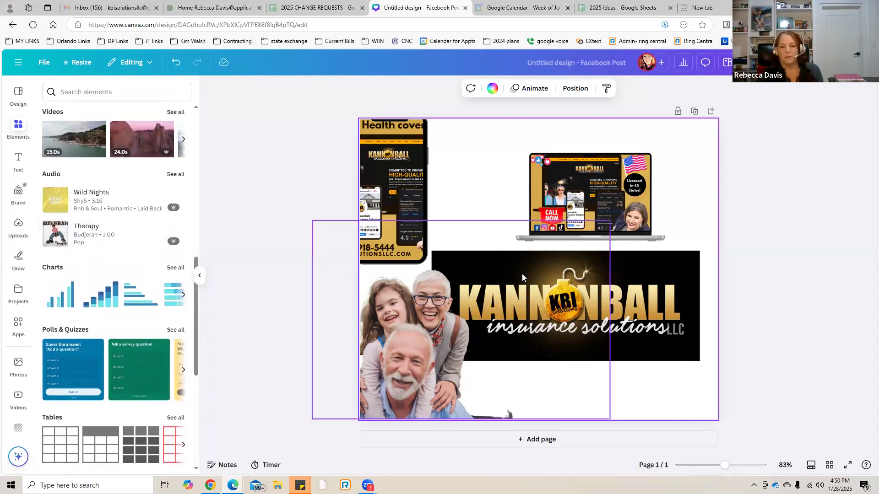
# Move the laptop mockup over the smartphone frame at the page's upper left and the Kannonball logo to the page's lower edge.
pyautogui.moveTo(573, 200); pyautogui.dragTo(444, 164)
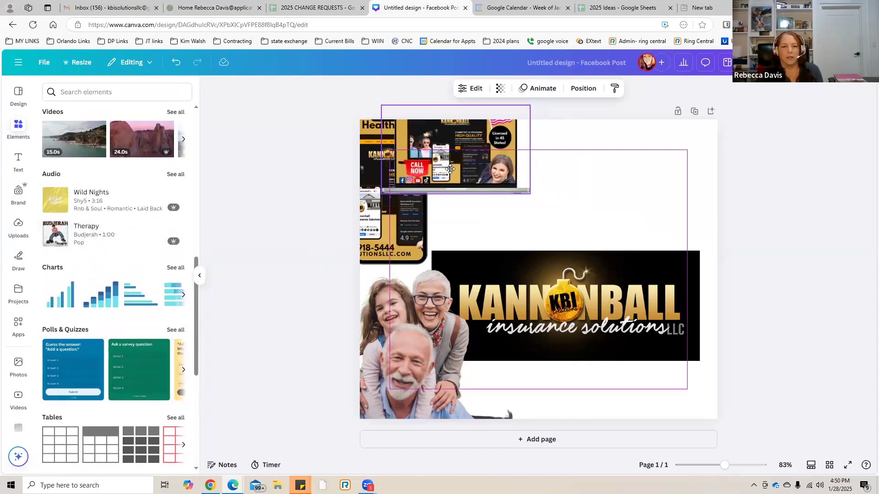
pyautogui.click(535, 298)
pyautogui.moveTo(503, 319)
pyautogui.mouseDown()
pyautogui.moveTo(526, 319)
pyautogui.moveTo(514, 319)
pyautogui.mouseUp()
pyautogui.moveTo(560, 300); pyautogui.dragTo(567, 362)
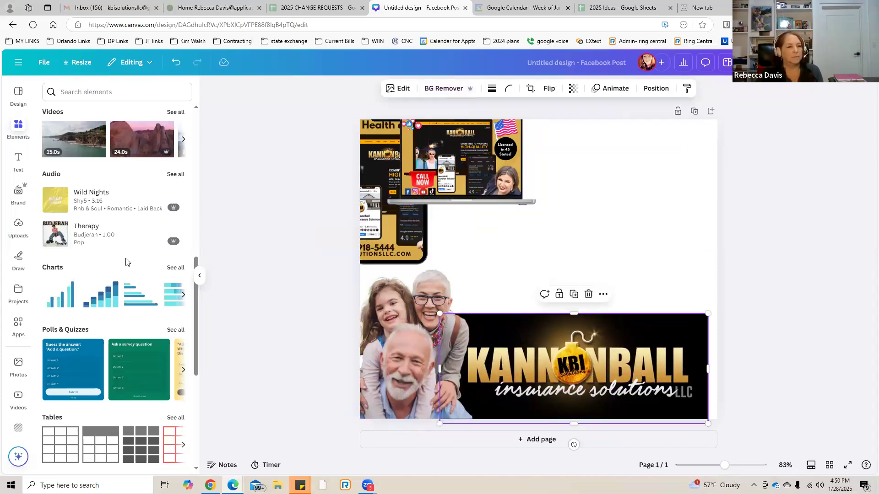
# Add a stacked bar chart, shrink it and place it in the empty area above the right half of the Kannonball logo.
pyautogui.click(174, 269)
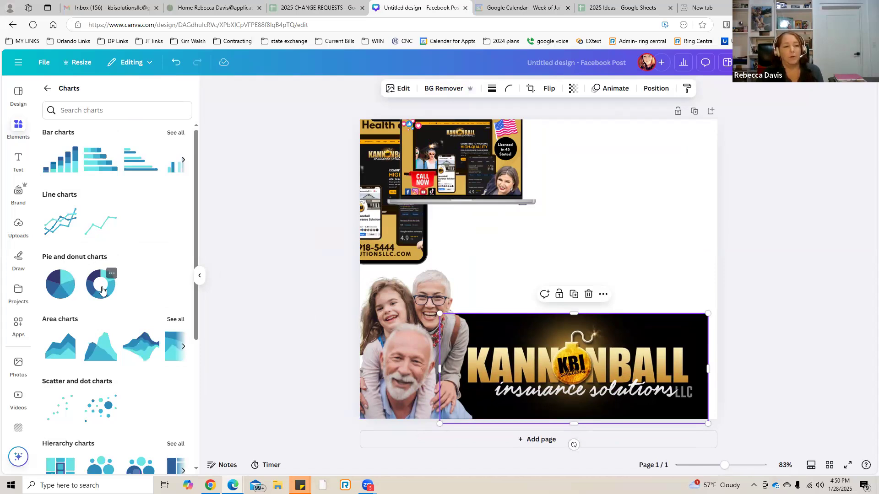
pyautogui.click(64, 166)
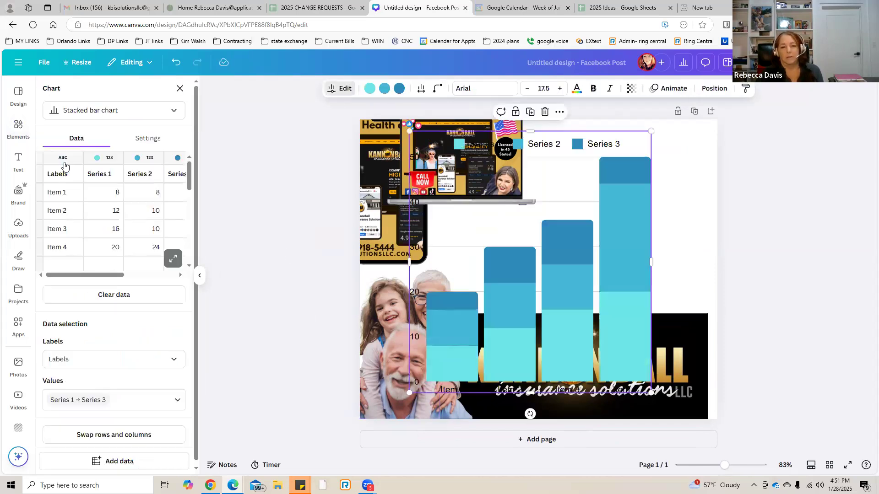
pyautogui.moveTo(409, 393); pyautogui.dragTo(548, 273)
pyautogui.moveTo(592, 217); pyautogui.dragTo(628, 231)
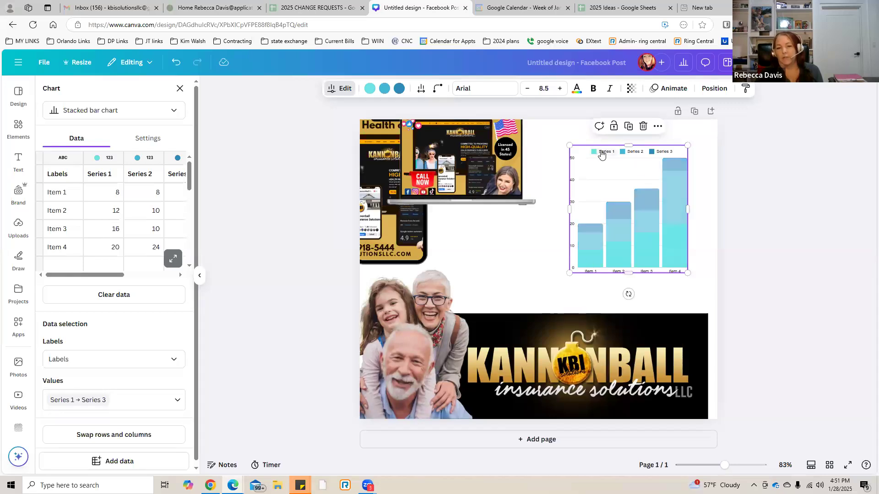
pyautogui.rightClick(603, 183)
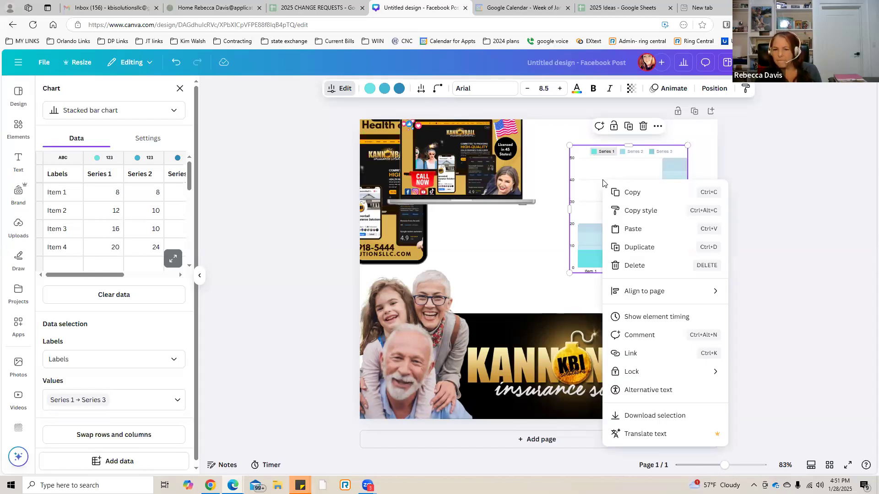
pyautogui.click(526, 245)
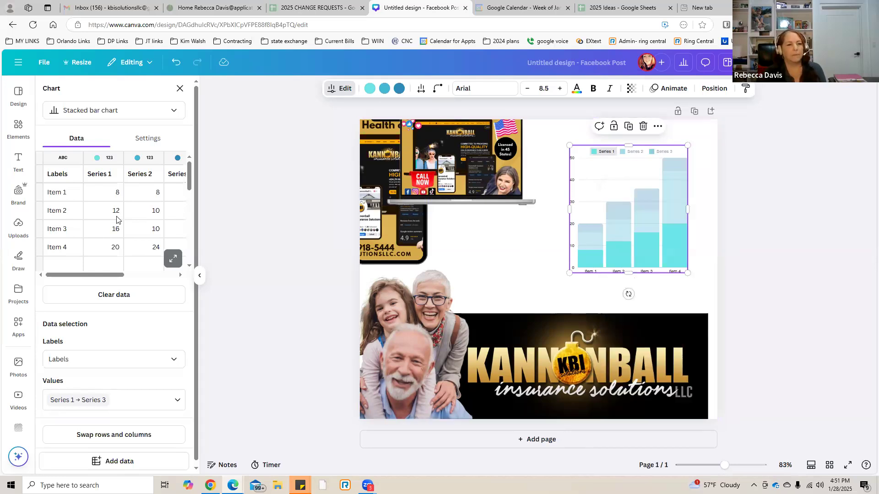
# Relabel the chart's first two data items as ACA and Medicare.
pyautogui.click(62, 197)
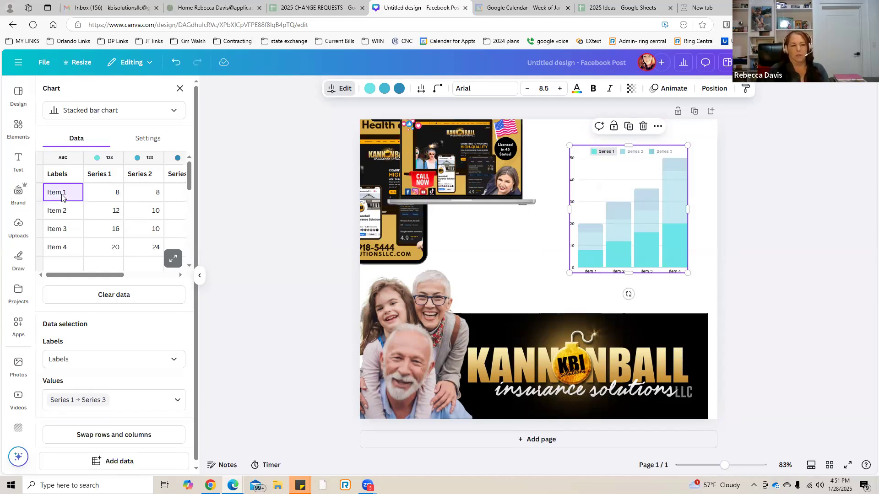
pyautogui.write('A')
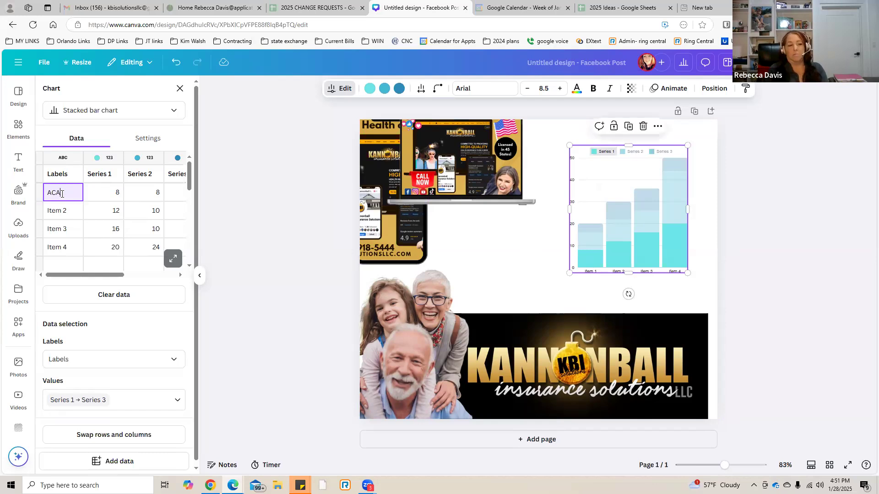
pyautogui.write('cA')
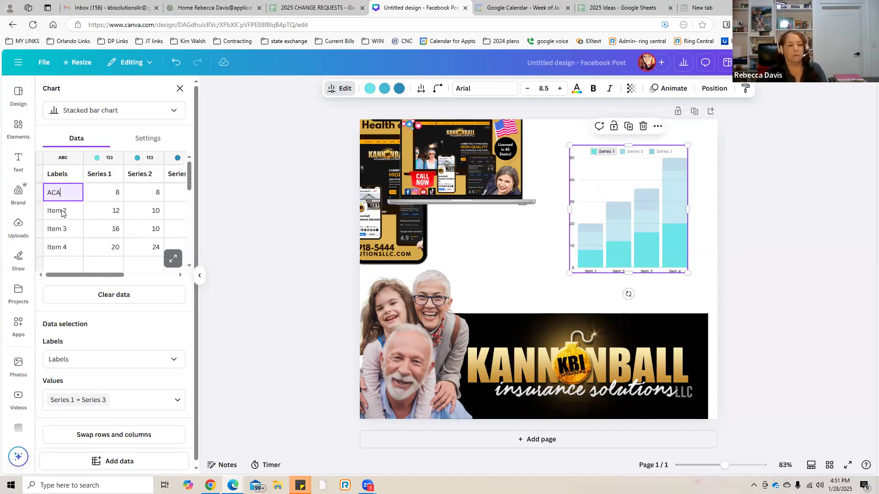
pyautogui.click(62, 212)
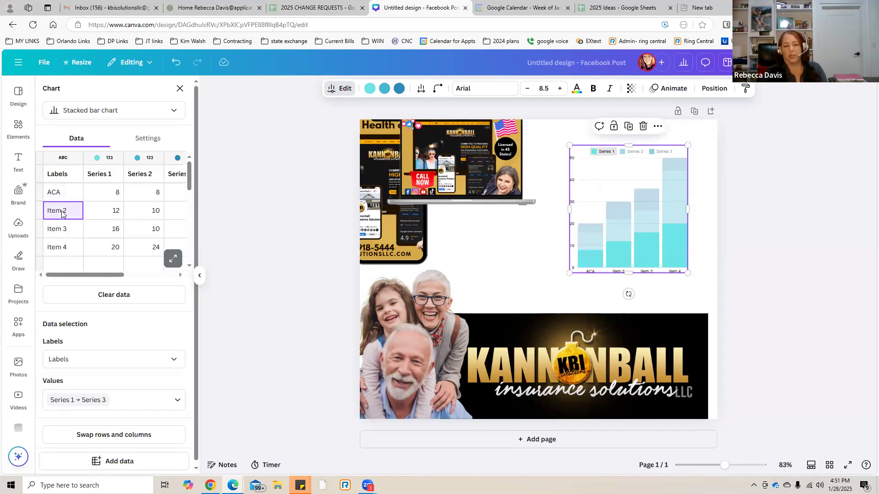
pyautogui.write('Medicae')
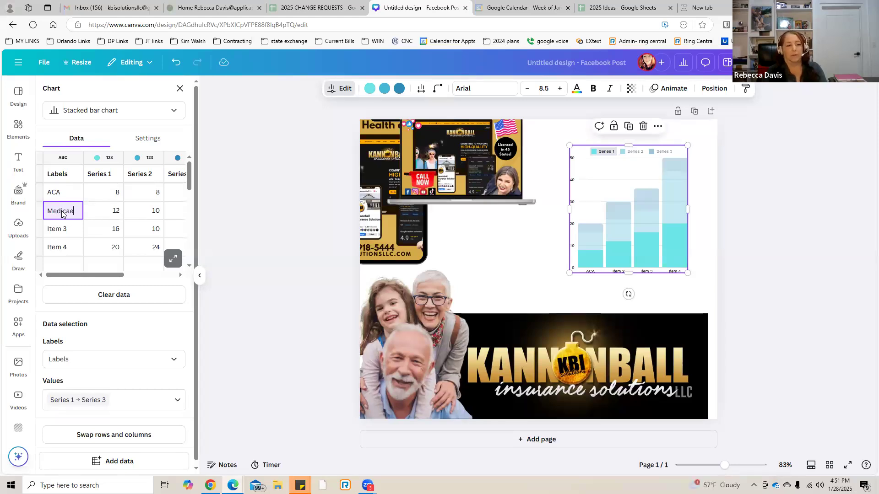
pyautogui.press('BackSpace')
pyautogui.write('re')
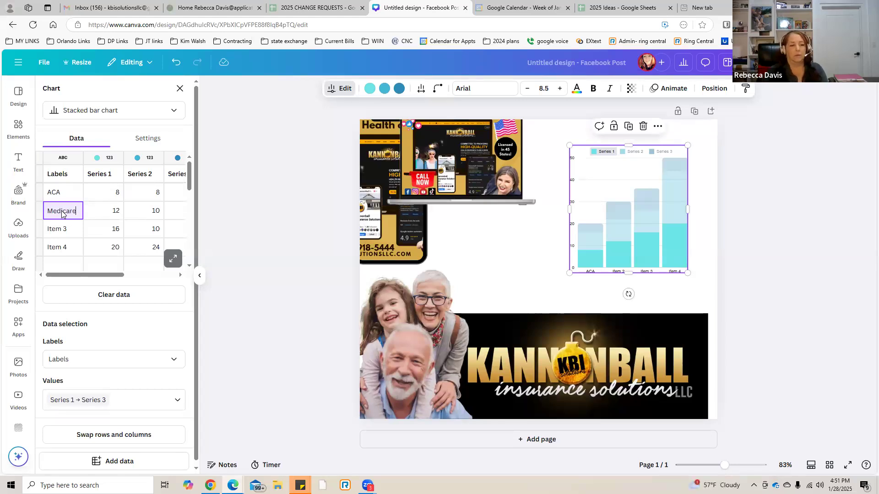
# Relabel the chart's third data item as Medicare and enlarge the chart down towards the Kannonball logo.
pyautogui.click(59, 232)
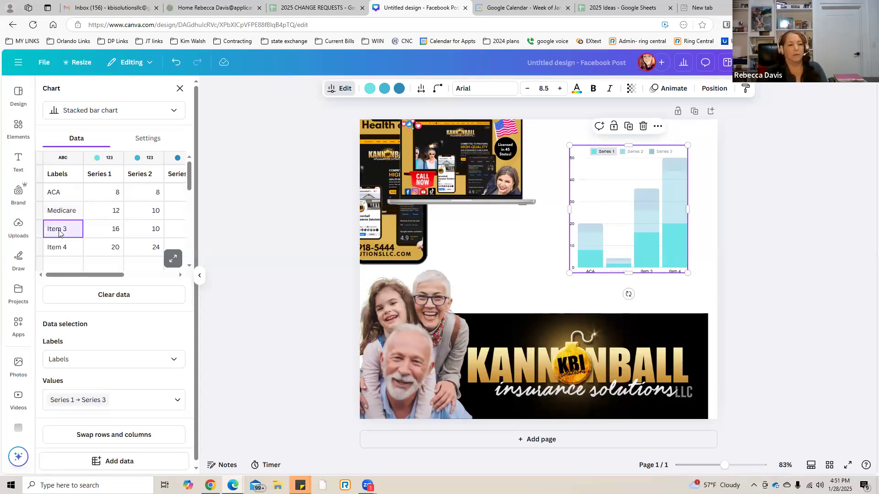
pyautogui.press('BackSpace')
pyautogui.press('BackSpace')
pyautogui.press('BackSpace')
pyautogui.press('BackSpace')
pyautogui.press('BackSpace')
pyautogui.press('BackSpace')
pyautogui.write('Medicare')
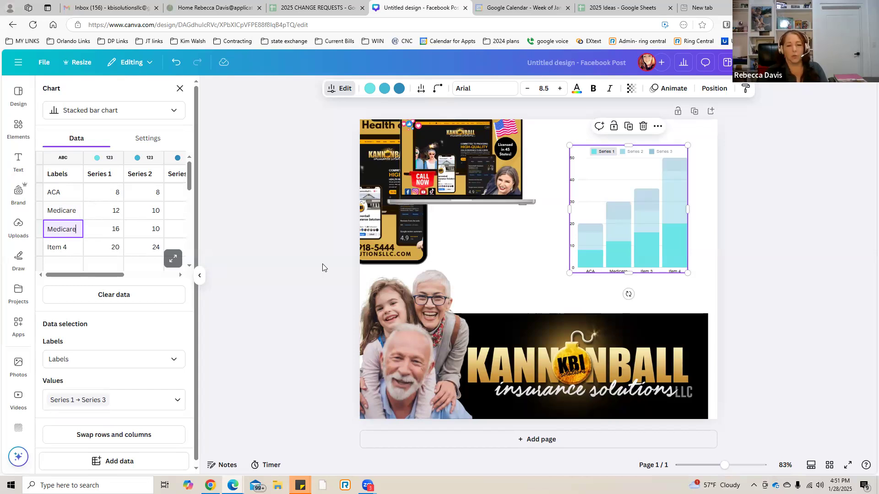
pyautogui.moveTo(569, 273); pyautogui.dragTo(544, 300)
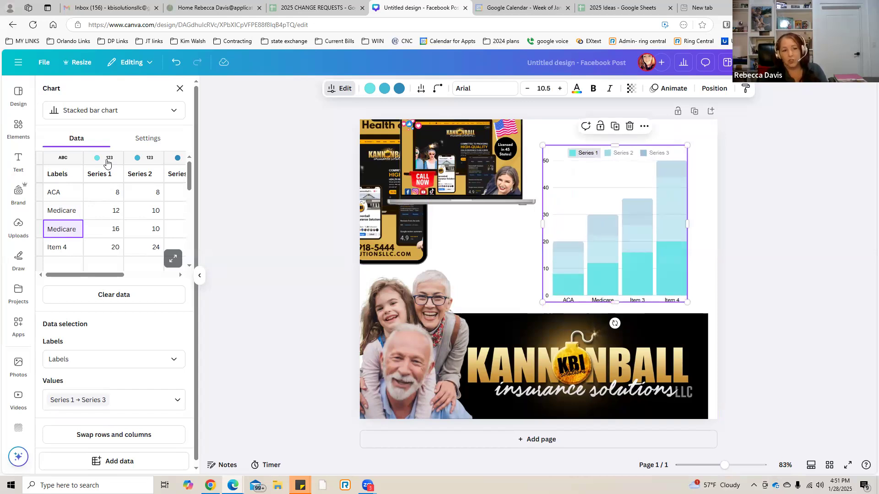
# Recolor the chart's Series 1 bars with the purple from the KBI SOLUTIONS LLC brand palette.
pyautogui.click(100, 160)
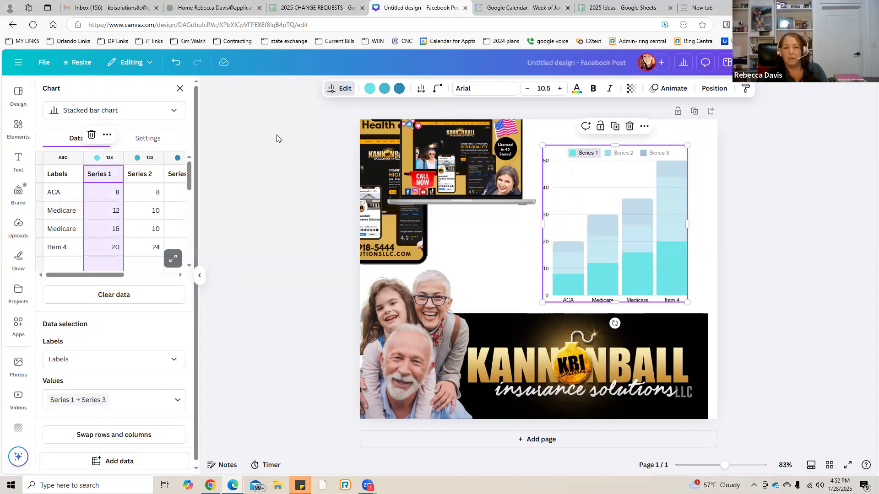
pyautogui.click(370, 89)
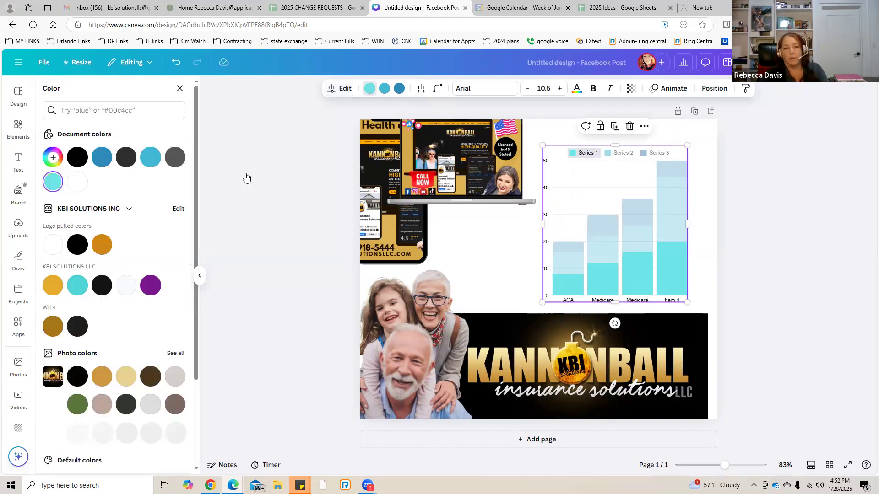
pyautogui.click(149, 288)
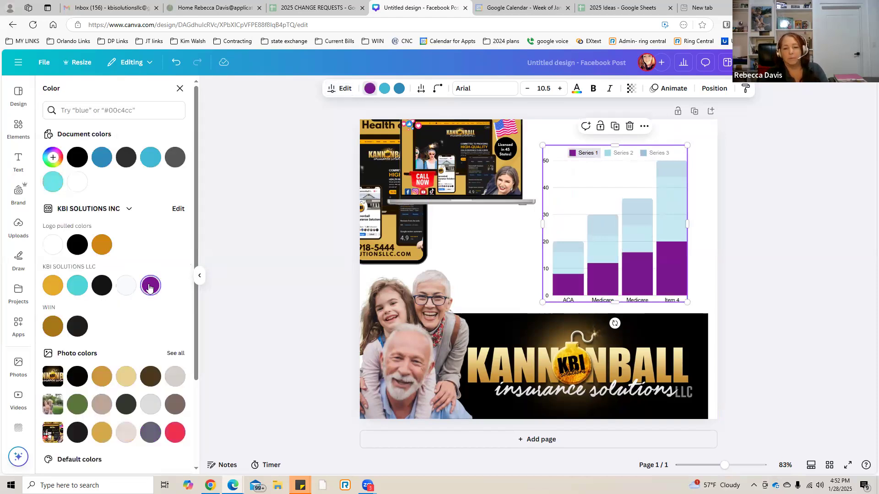
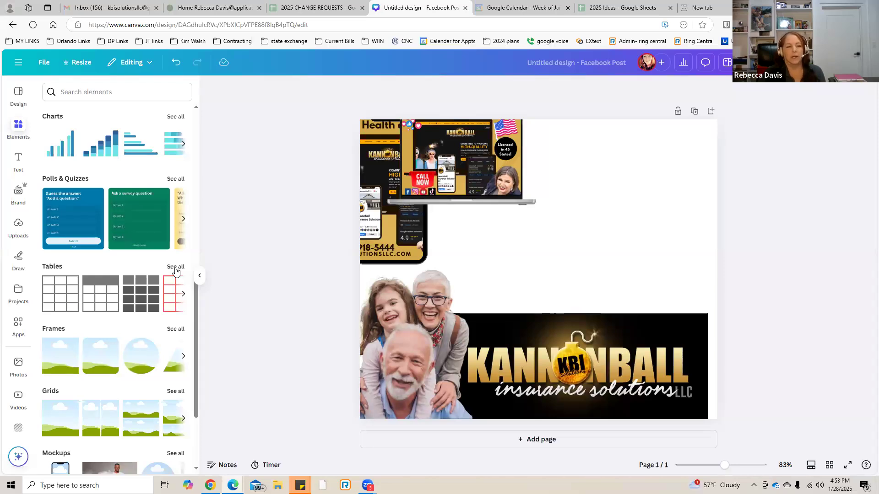
# Look through the full collections of tables and of polls and quizzes in the elements library.
pyautogui.click(174, 267)
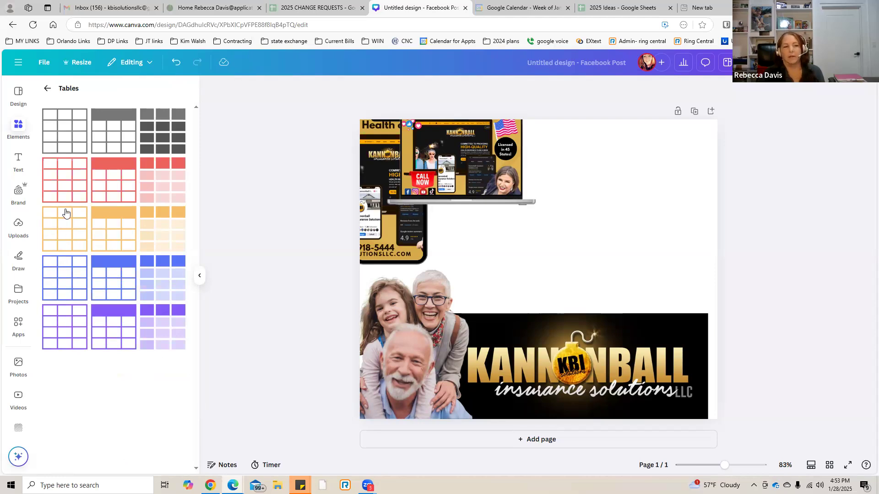
pyautogui.click(47, 89)
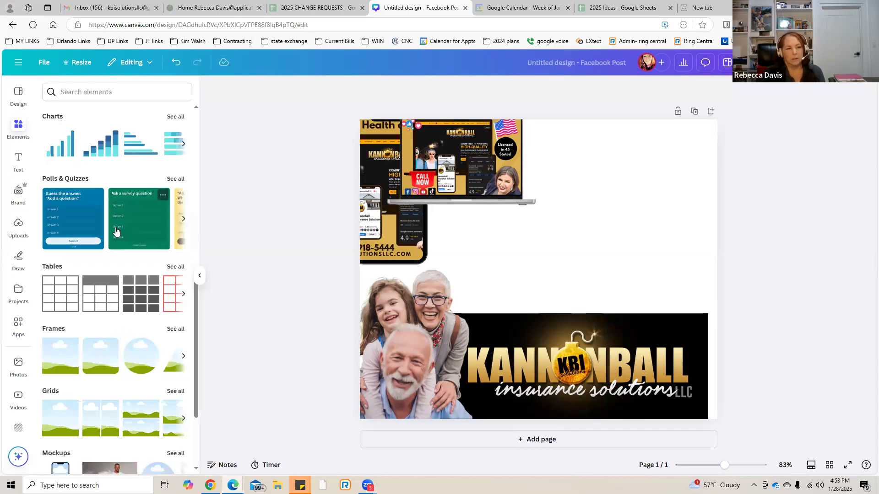
pyautogui.scroll(1, 115, 231)
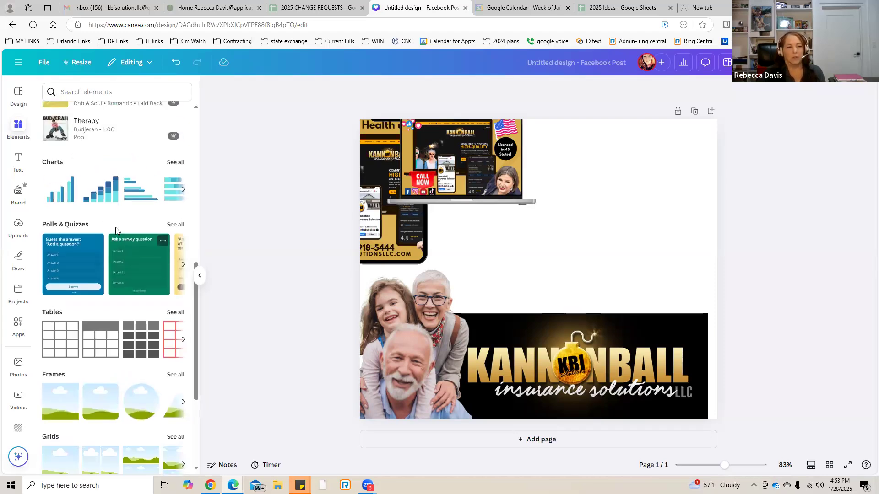
pyautogui.click(174, 226)
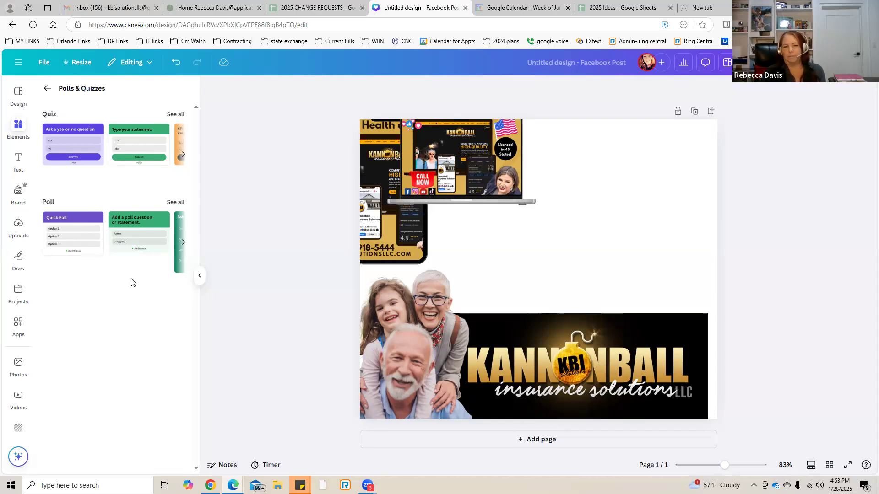
pyautogui.click(48, 90)
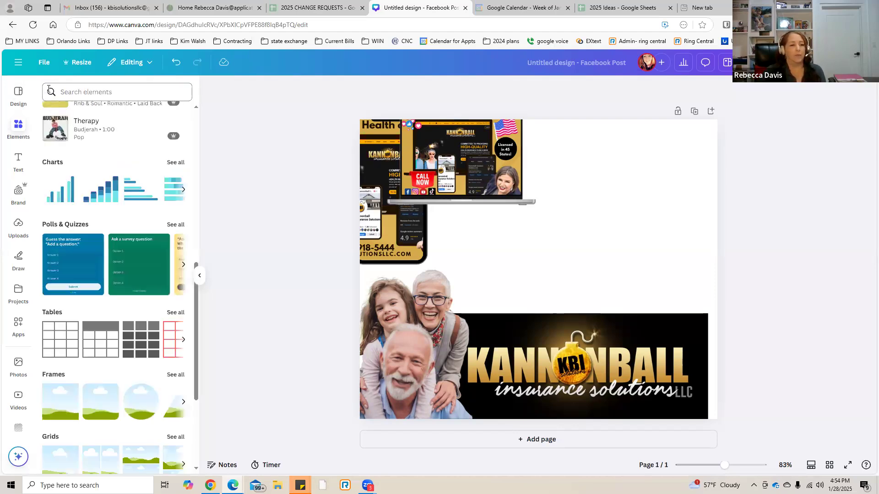
# Add the red-orange gradient ribbon shape with the notched end from the Gradient graphics collection to the post.
pyautogui.scroll(2, 95, 263)
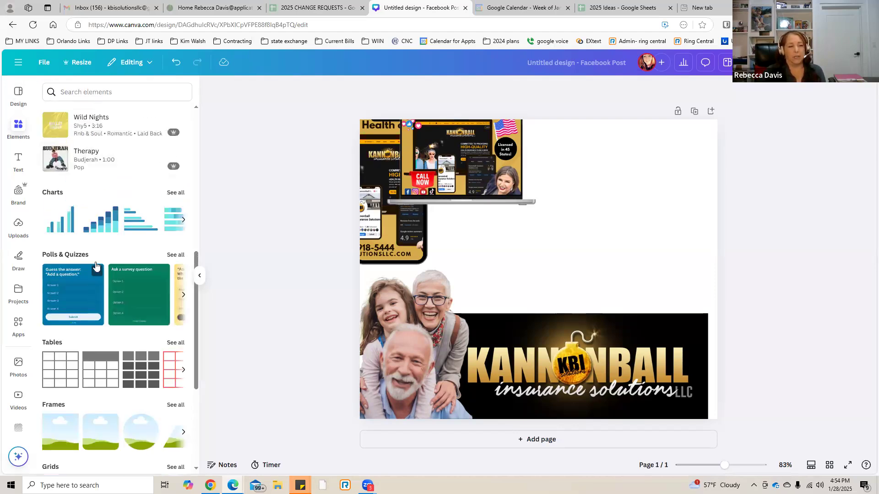
pyautogui.scroll(4, 96, 264)
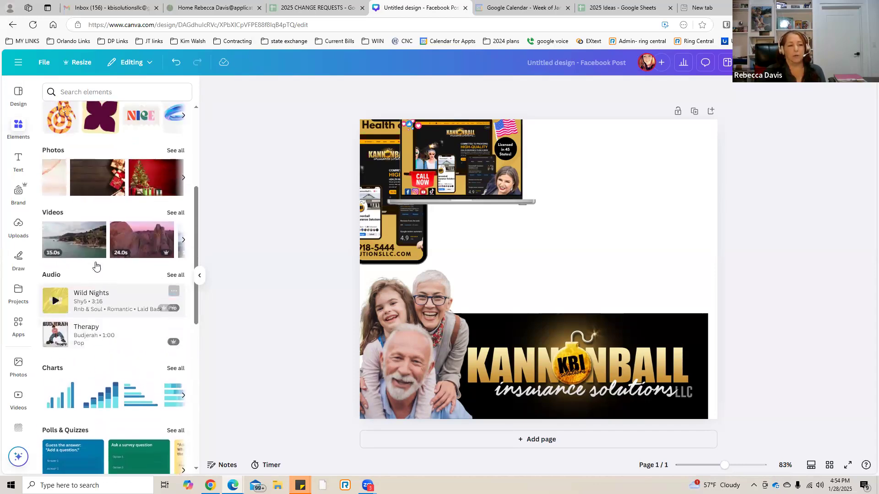
pyautogui.scroll(3, 96, 266)
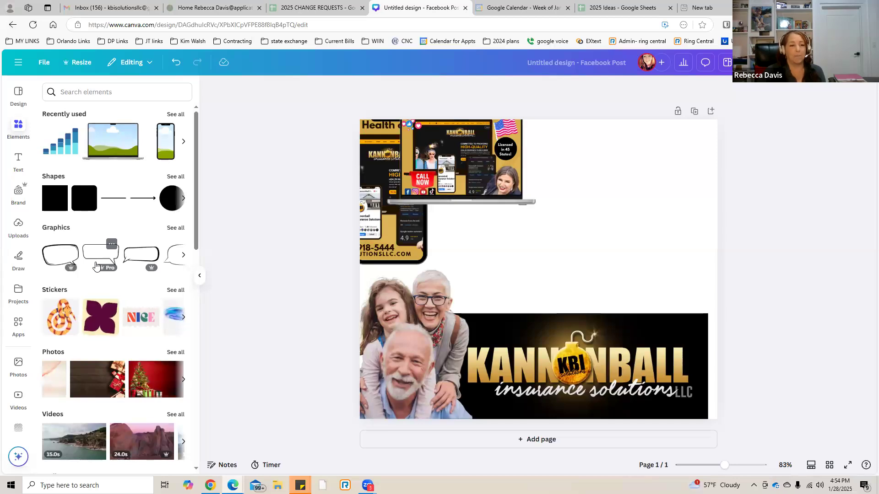
pyautogui.scroll(-1, 96, 266)
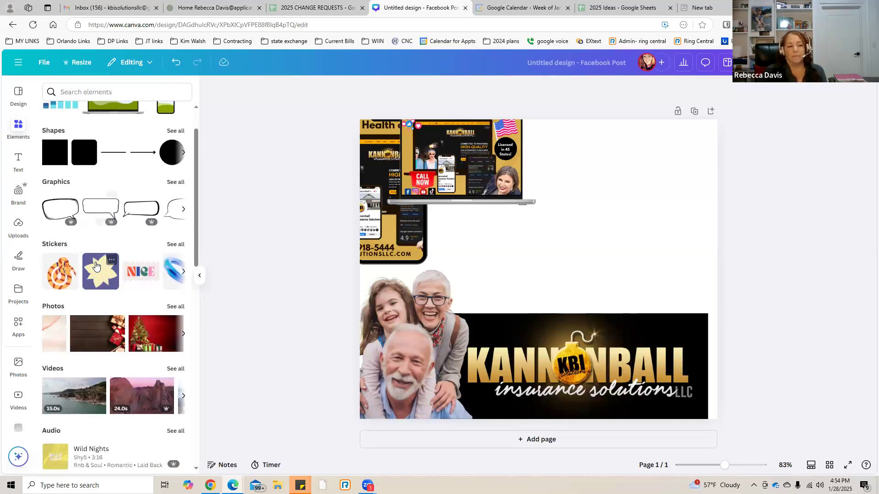
pyautogui.click(175, 182)
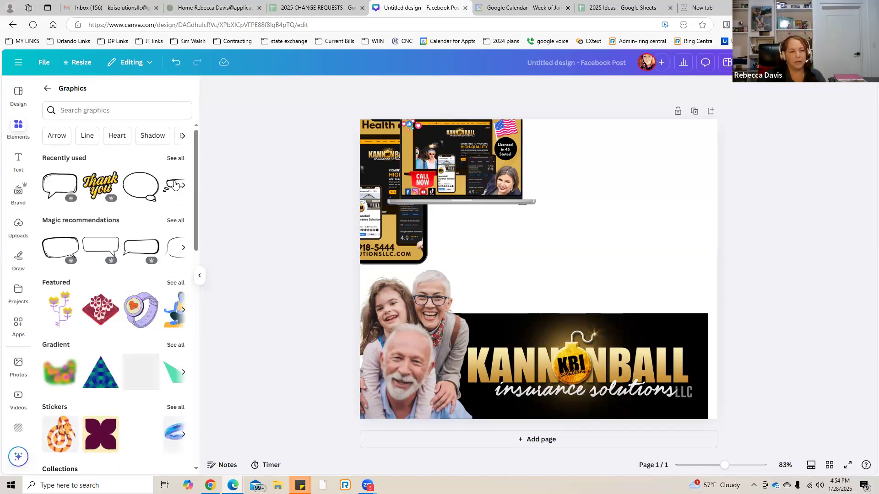
pyautogui.scroll(-1, 130, 303)
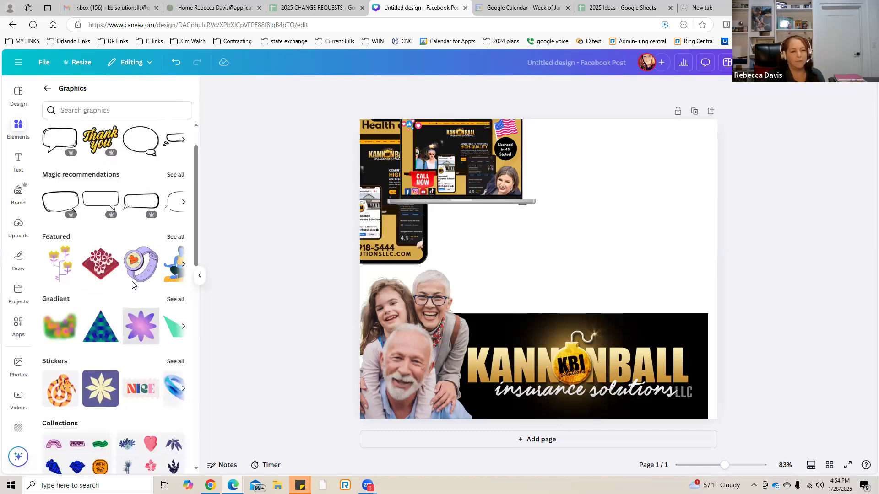
pyautogui.click(174, 300)
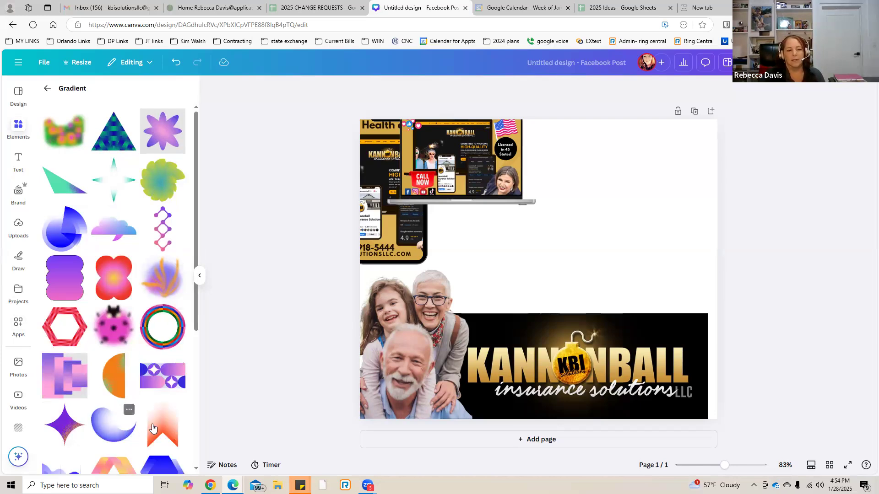
pyautogui.click(169, 427)
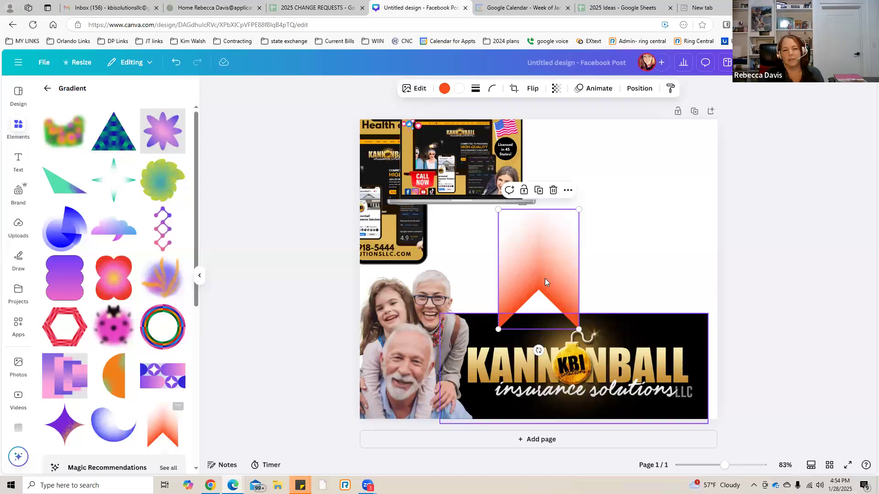
# Rotate the gradient ribbon upside down and move it over the right end of the Kannonball logo banner.
pyautogui.click(660, 264)
pyautogui.click(536, 260)
pyautogui.moveTo(538, 350); pyautogui.dragTo(534, 170)
pyautogui.moveTo(517, 270); pyautogui.dragTo(645, 300)
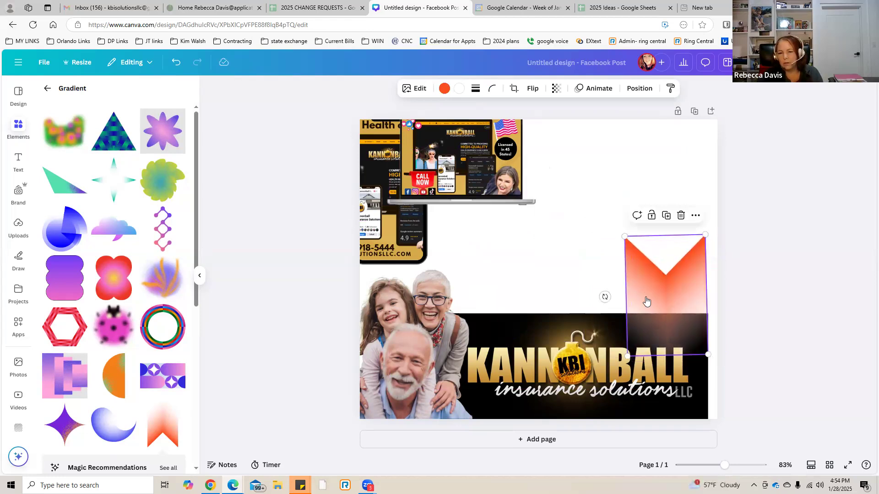
# Send the gradient ribbon to the back, behind the logo banner, and straighten its slight tilt.
pyautogui.rightClick(646, 301)
pyautogui.moveTo(677, 316)
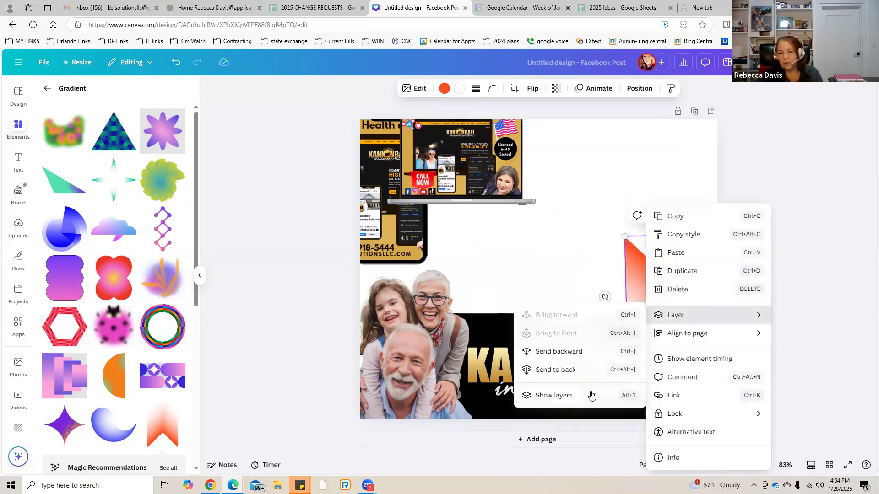
pyautogui.click(575, 371)
pyautogui.click(567, 270)
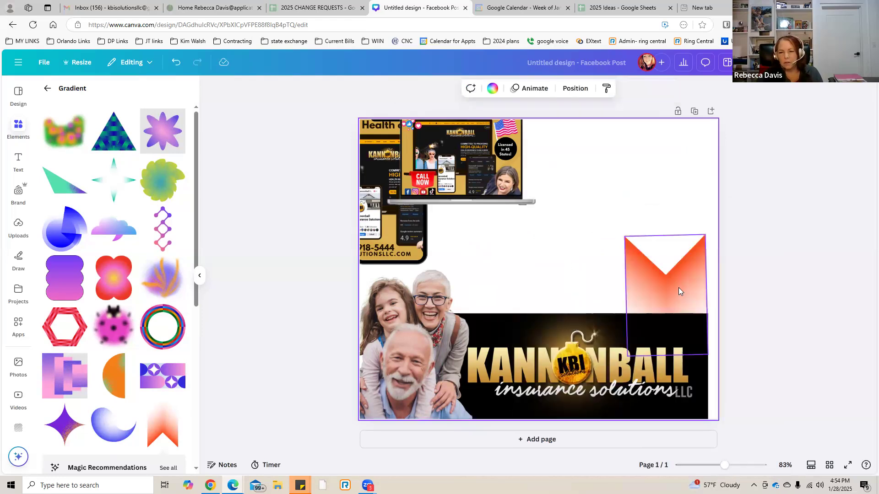
pyautogui.click(679, 292)
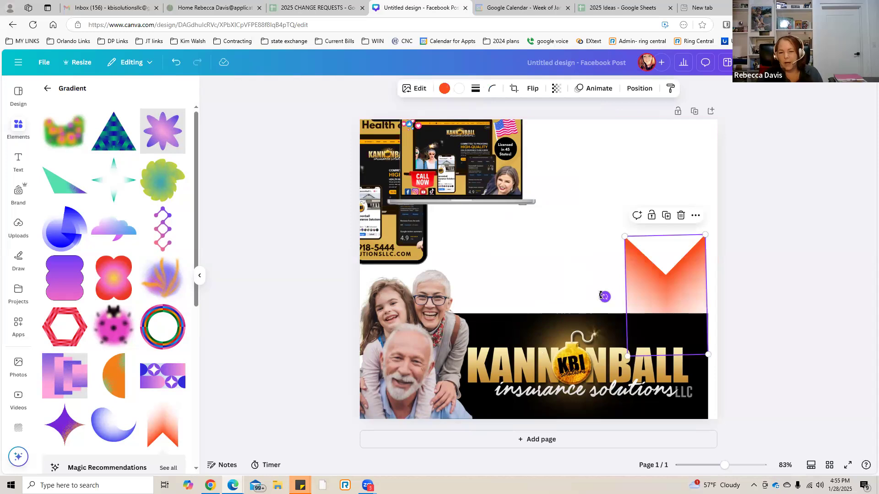
pyautogui.moveTo(601, 295); pyautogui.dragTo(600, 292)
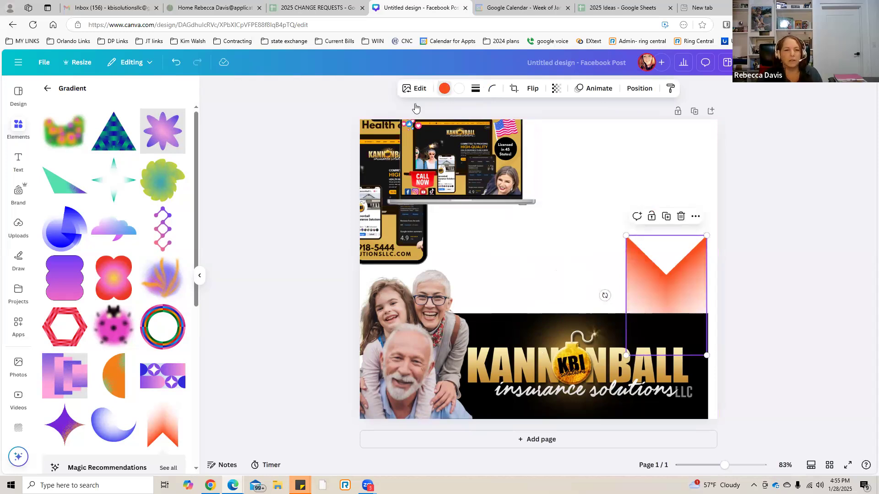
# Recolor the gradient ribbon with the golden orange from the brand's logo pulled colors.
pyautogui.click(444, 88)
pyautogui.click(98, 221)
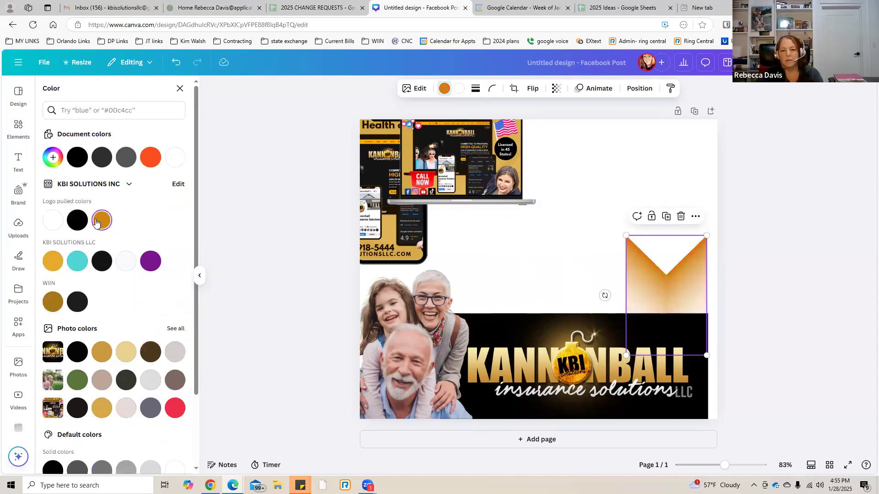
pyautogui.click(289, 216)
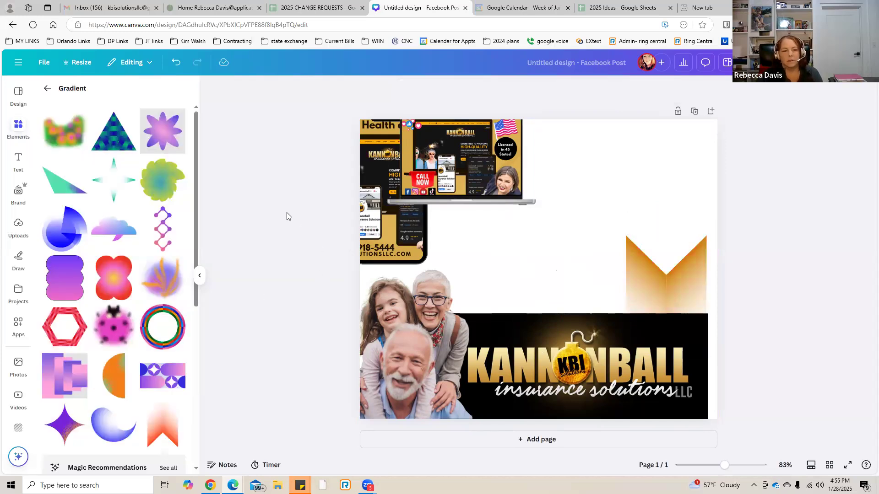
# Return to the main elements library and look through its categories down to Collections.
pyautogui.click(48, 89)
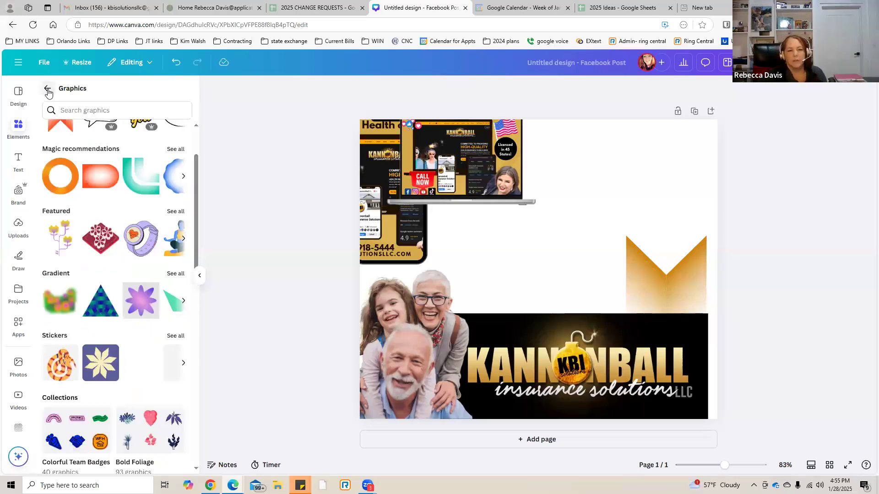
pyautogui.click(48, 90)
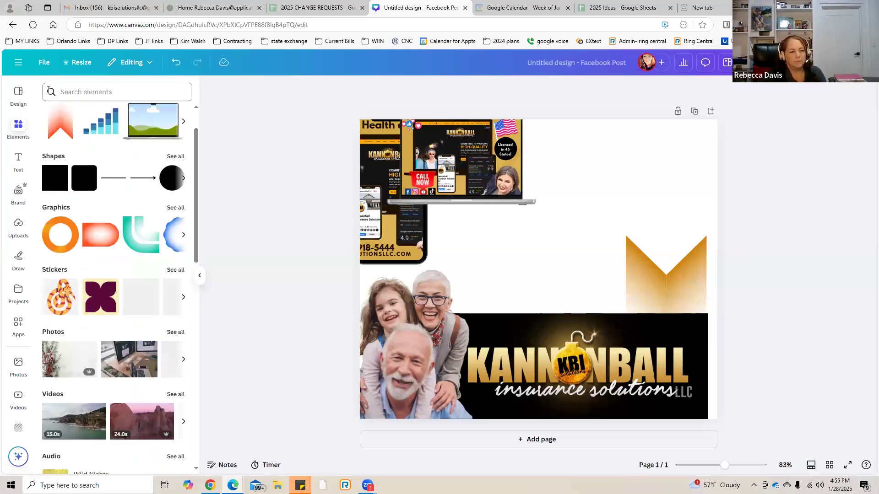
pyautogui.scroll(-3, 130, 387)
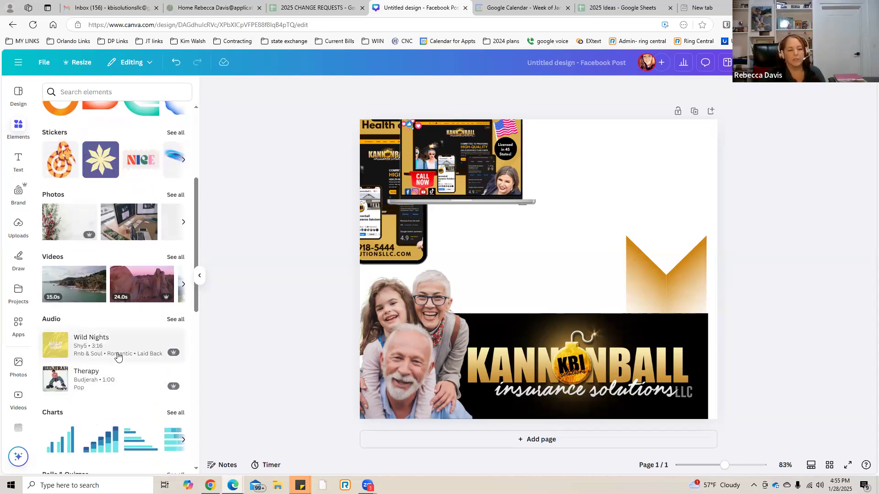
pyautogui.scroll(-2, 118, 356)
pyautogui.scroll(-8, 118, 356)
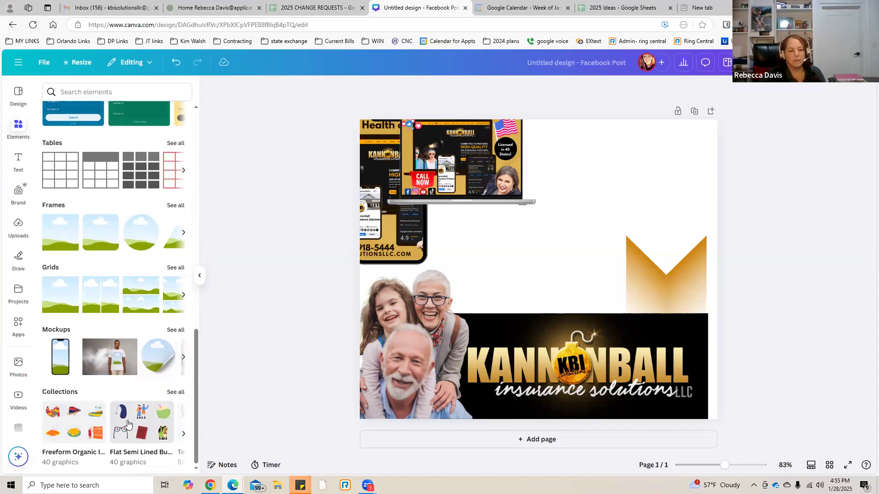
pyautogui.scroll(12, 128, 424)
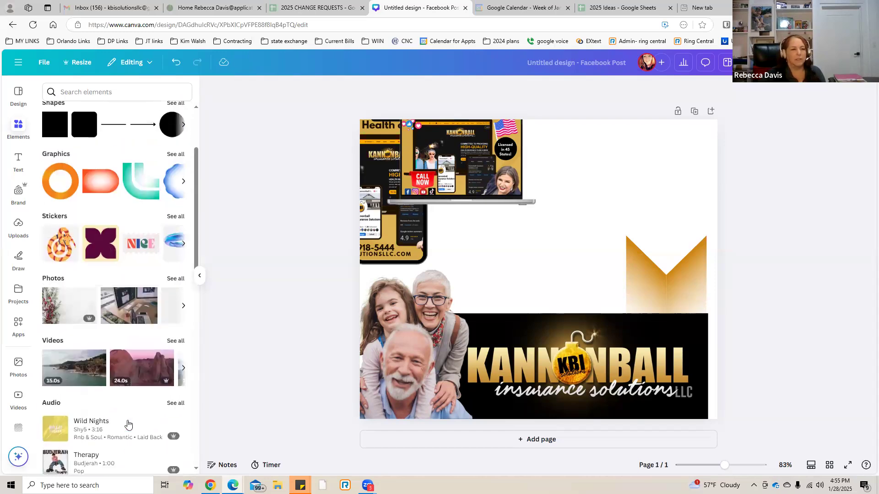
pyautogui.scroll(2, 128, 424)
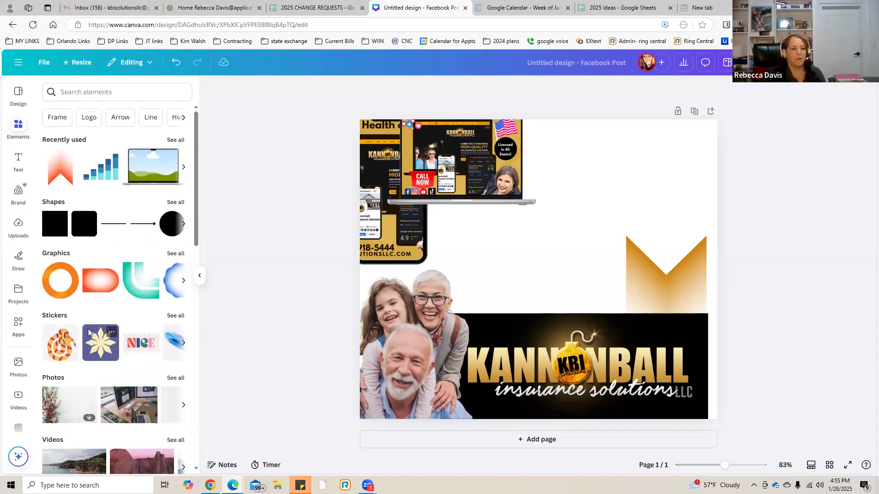
# Add the black layered-line corner graphic from the Frame search's graphics to the post.
pyautogui.click(57, 118)
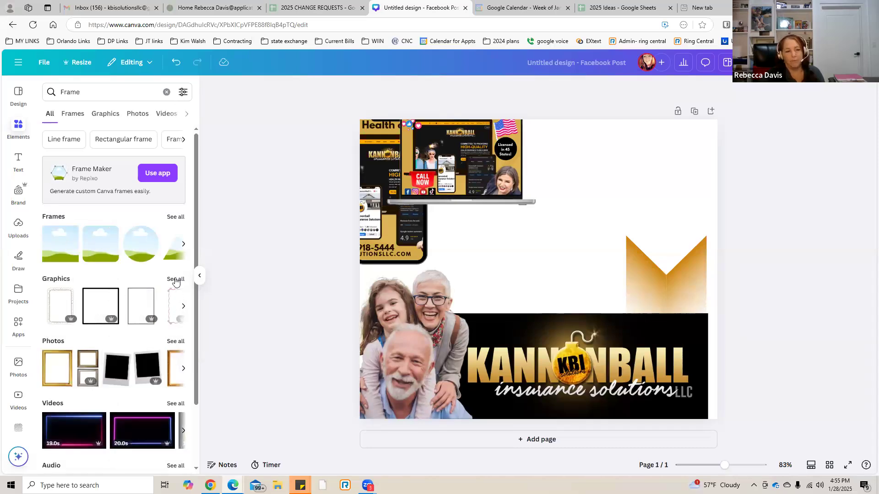
pyautogui.click(175, 280)
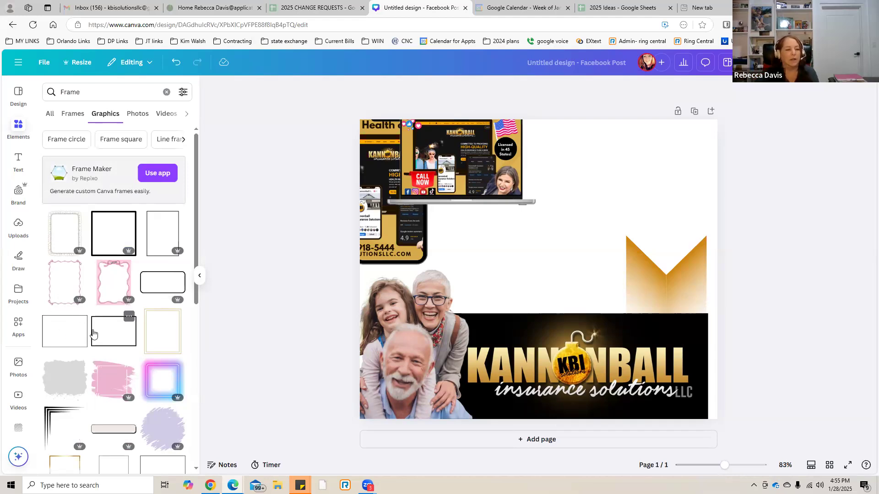
pyautogui.click(52, 415)
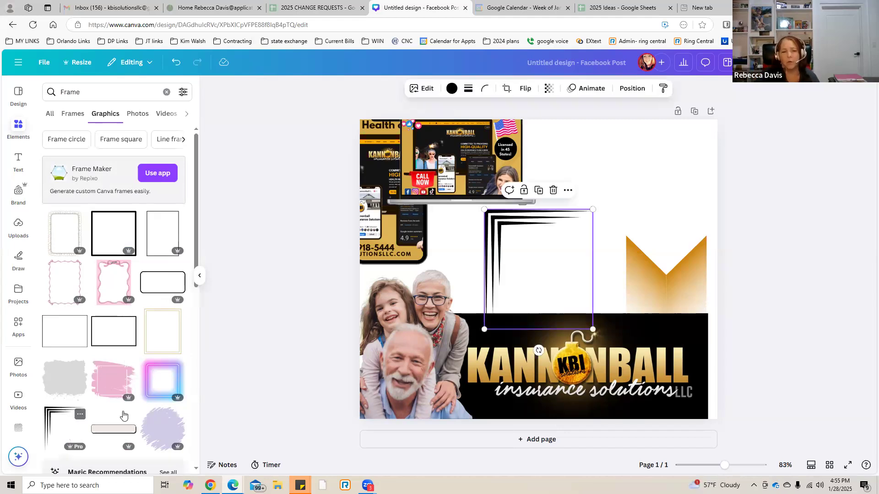
# Rotate the black corner graphic to 90° and fit it into the post's upper-right corner.
pyautogui.moveTo(539, 350); pyautogui.dragTo(580, 351)
pyautogui.moveTo(492, 326); pyautogui.dragTo(611, 233)
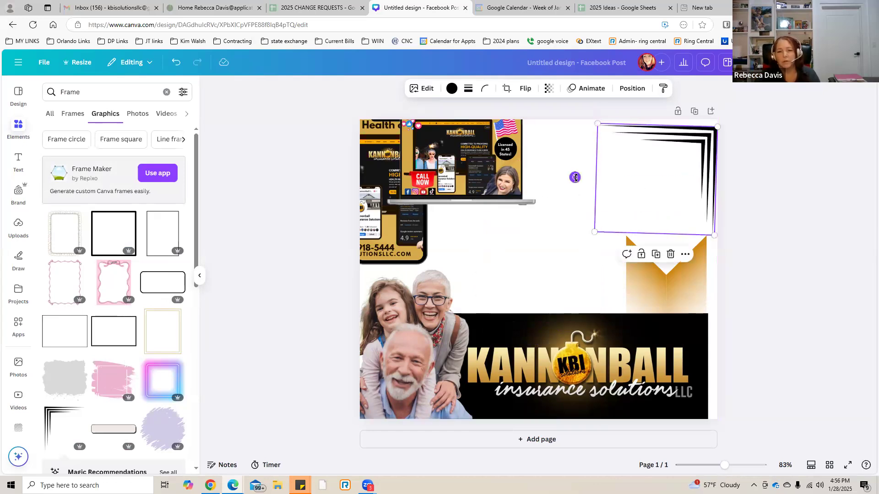
pyautogui.moveTo(575, 178); pyautogui.dragTo(576, 182)
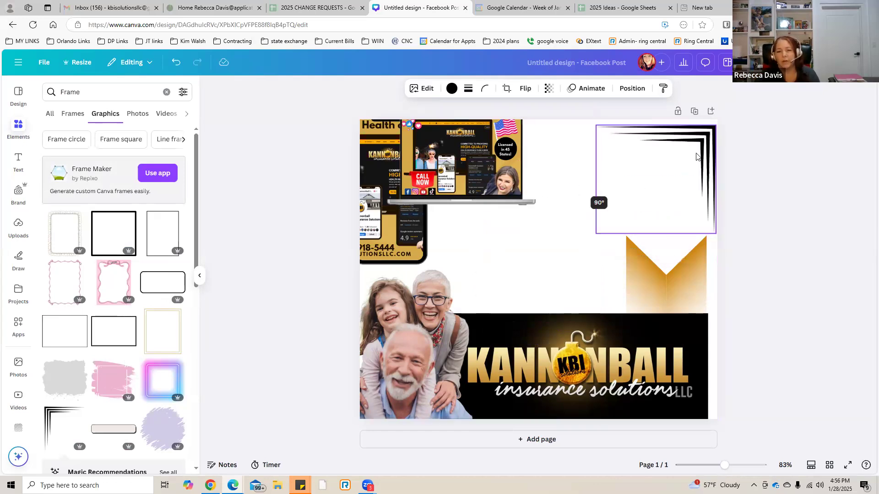
pyautogui.moveTo(699, 154); pyautogui.dragTo(696, 152)
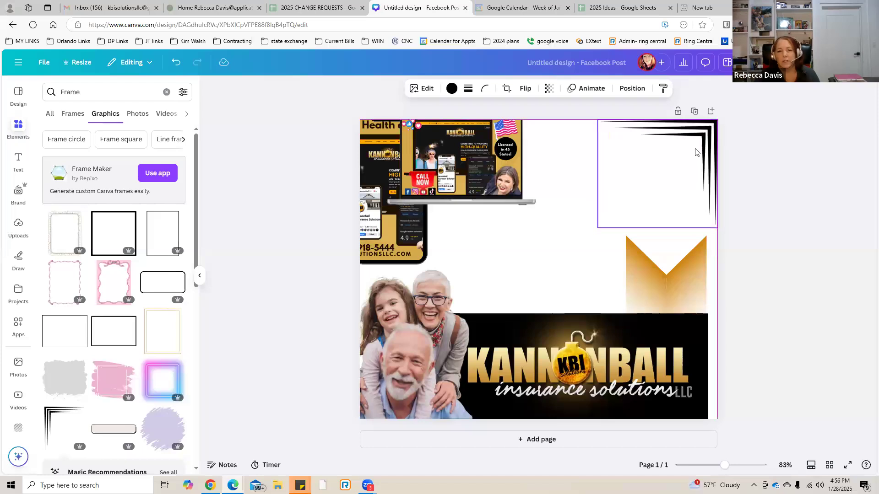
pyautogui.click(545, 224)
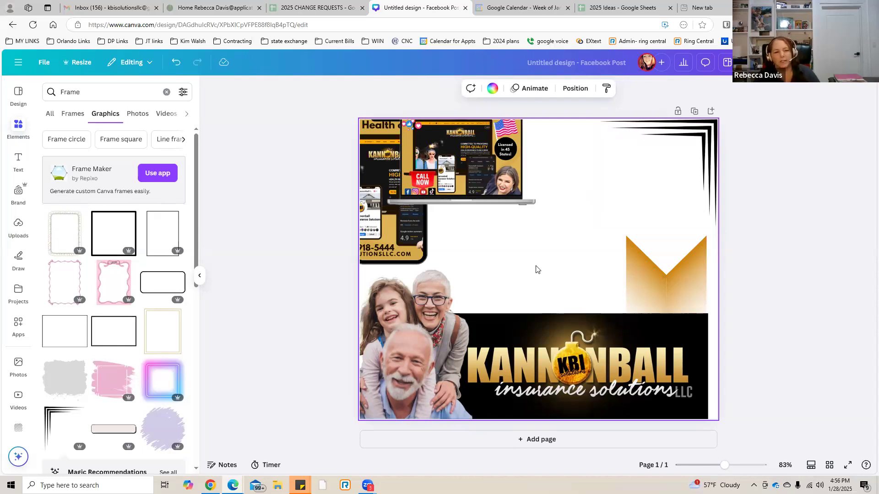
# Look through all the Magic Recommendations graphics offered within the Frame search results.
pyautogui.moveTo(135, 288)
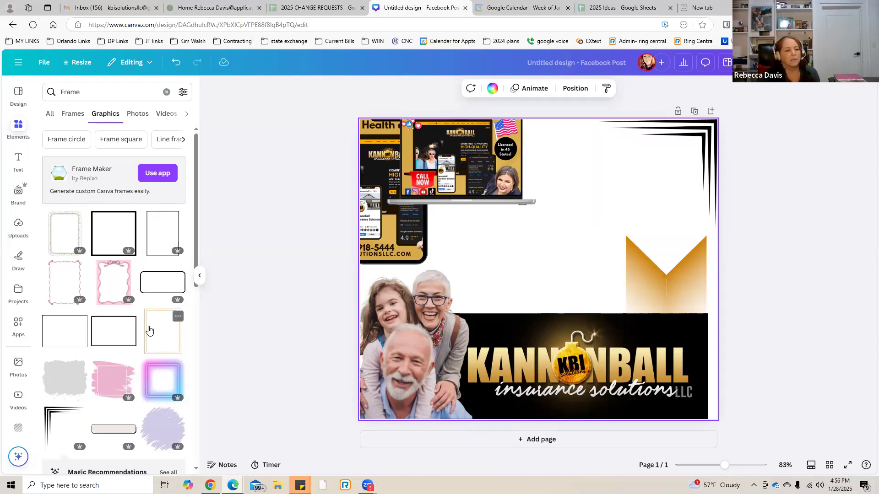
pyautogui.scroll(-5, 149, 329)
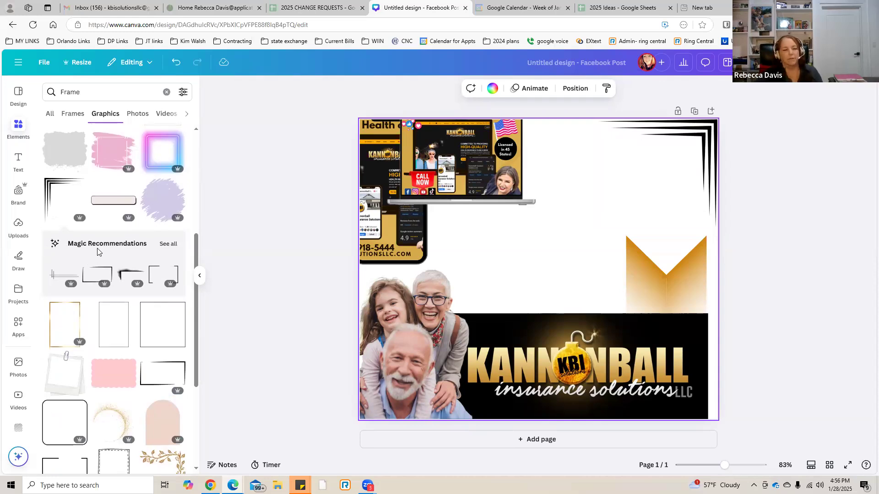
pyautogui.click(168, 244)
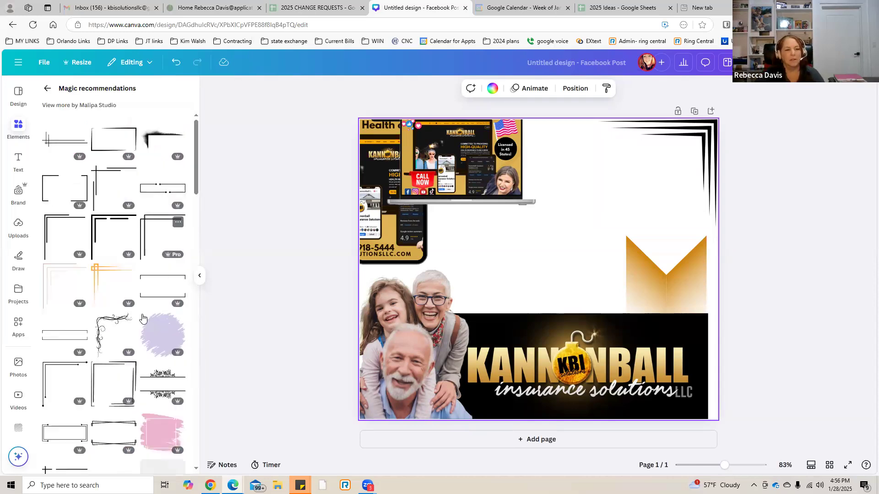
pyautogui.scroll(-3, 141, 320)
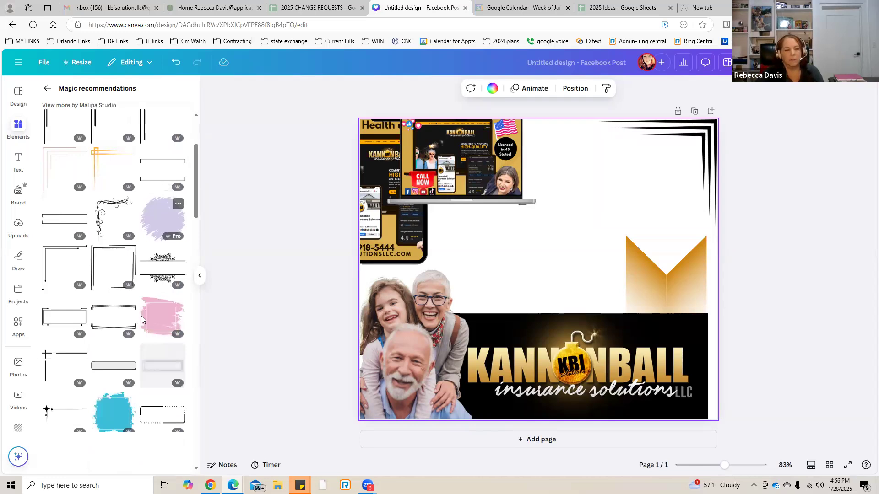
pyautogui.scroll(-3, 141, 320)
pyautogui.scroll(-3, 141, 319)
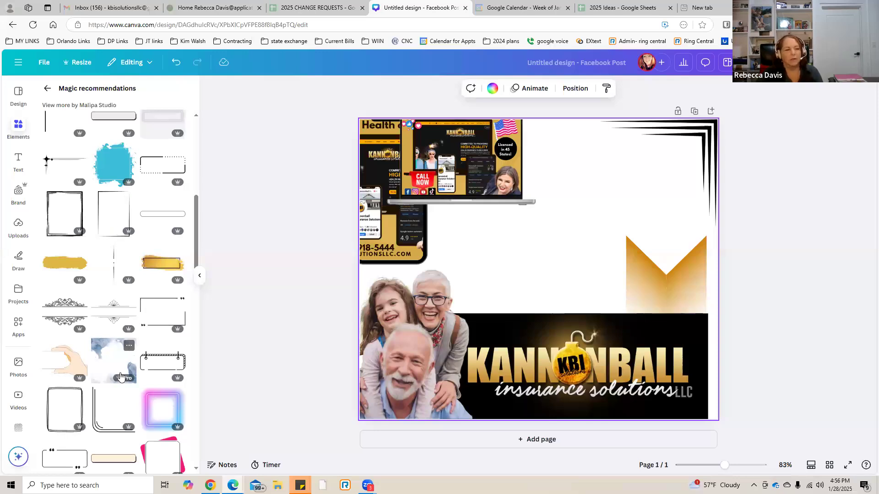
pyautogui.scroll(-2, 106, 369)
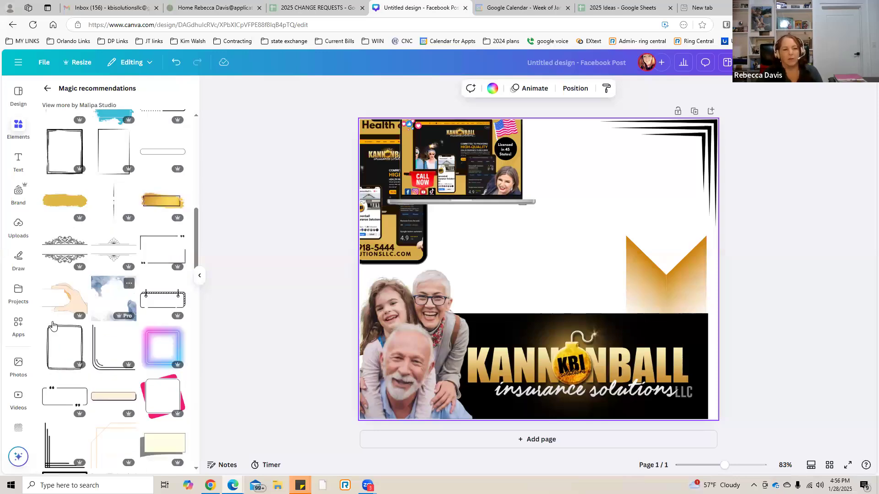
# Try the graphic of a hand holding a blank card on the post at a larger size, and delete it.
pyautogui.click(56, 275)
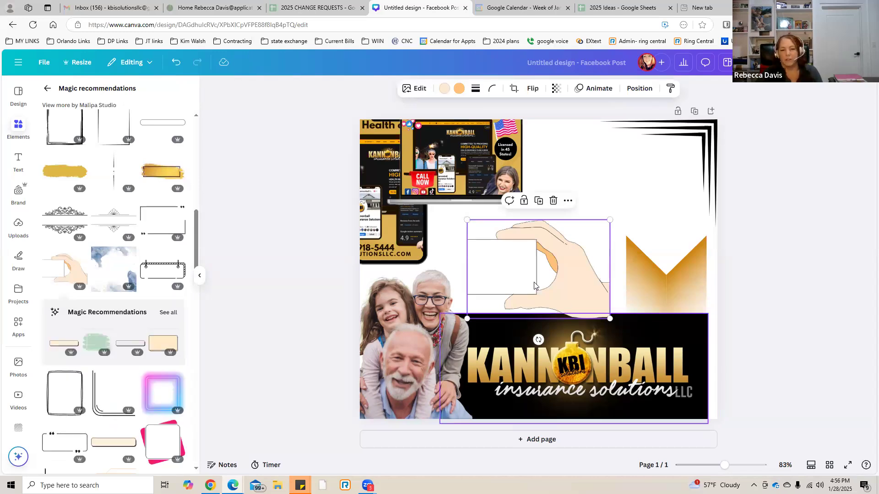
pyautogui.moveTo(472, 319); pyautogui.dragTo(500, 277)
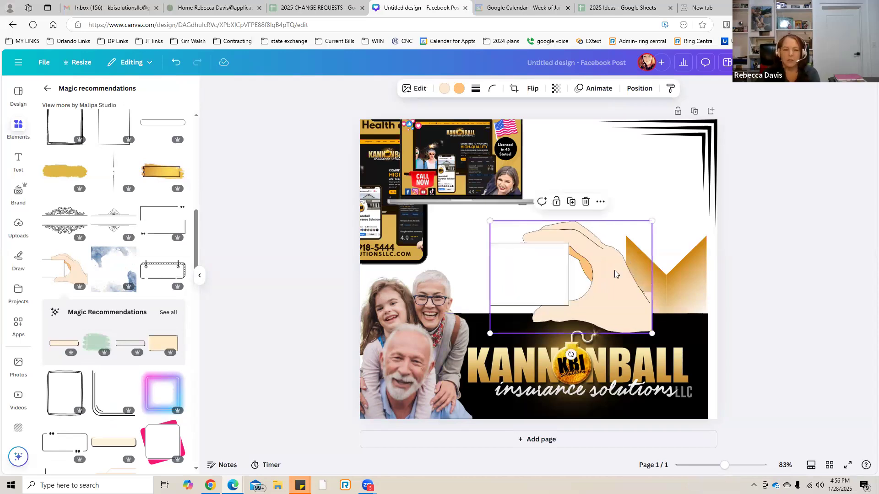
pyautogui.press('Delete')
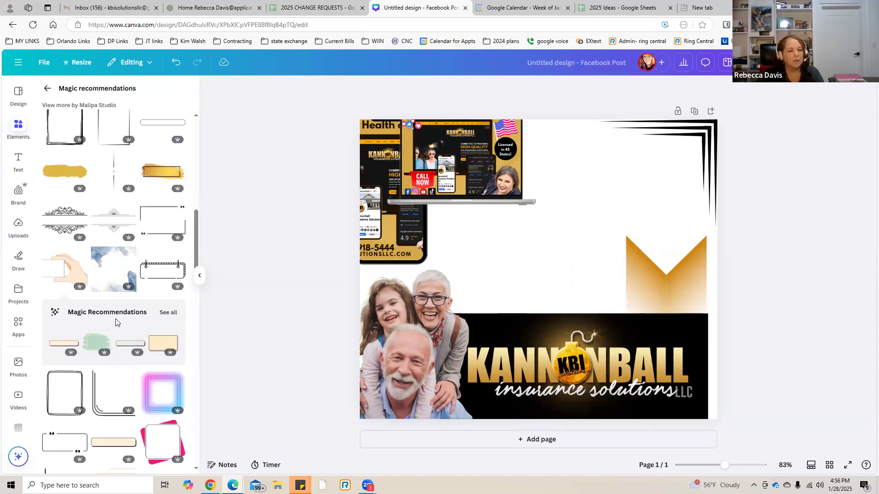
# Go back from the recommendations to the Frame graphics results and look further down them.
pyautogui.scroll(-4, 115, 322)
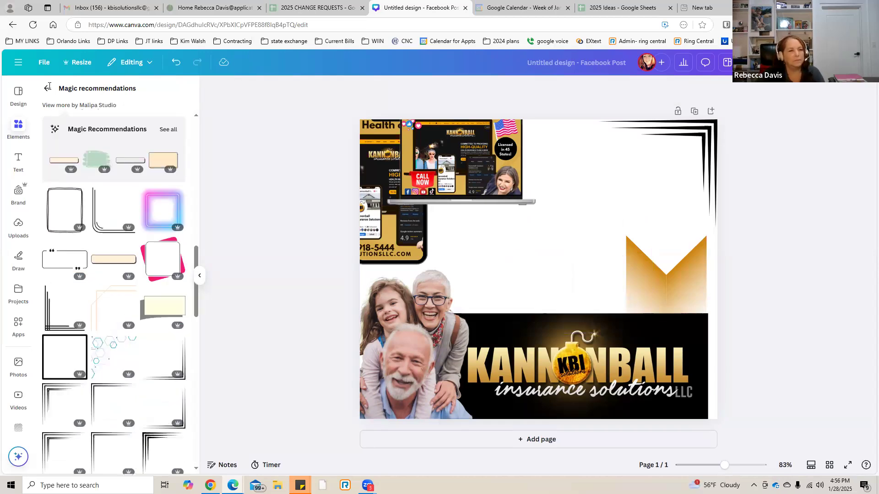
pyautogui.click(47, 87)
pyautogui.scroll(-1, 165, 325)
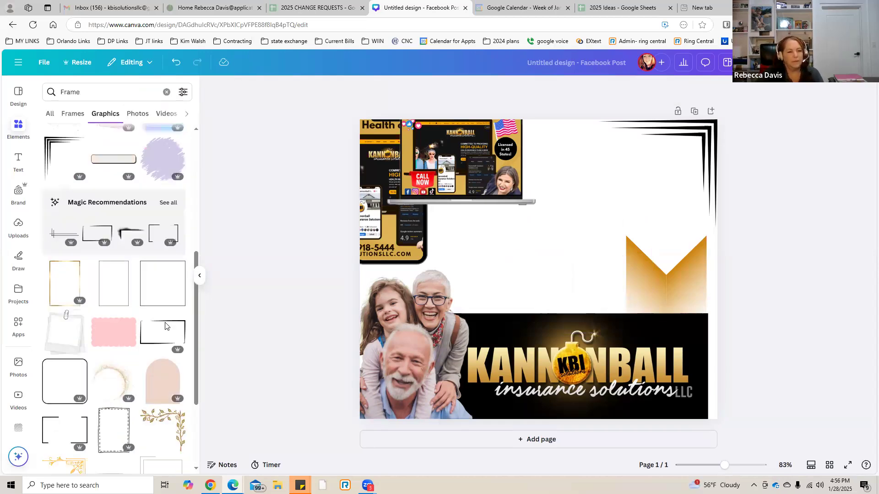
pyautogui.scroll(-4, 165, 326)
pyautogui.scroll(-3, 49, 144)
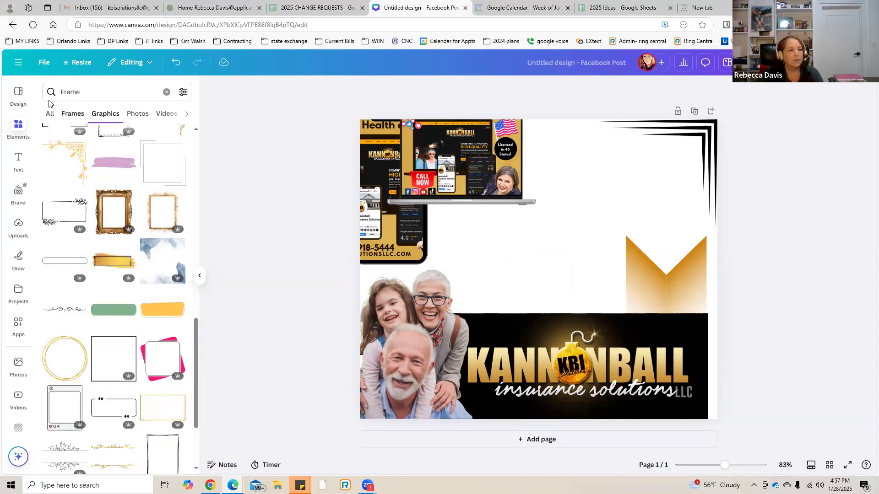
# Clear the Frame search and look through the main elements library's Shapes, Graphics, AI image generator, Stickers and Photos categories.
pyautogui.click(15, 125)
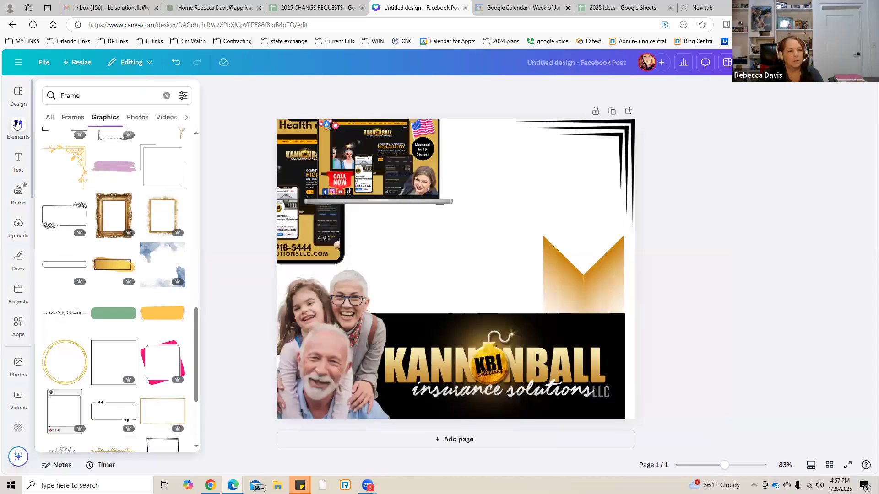
pyautogui.click(167, 95)
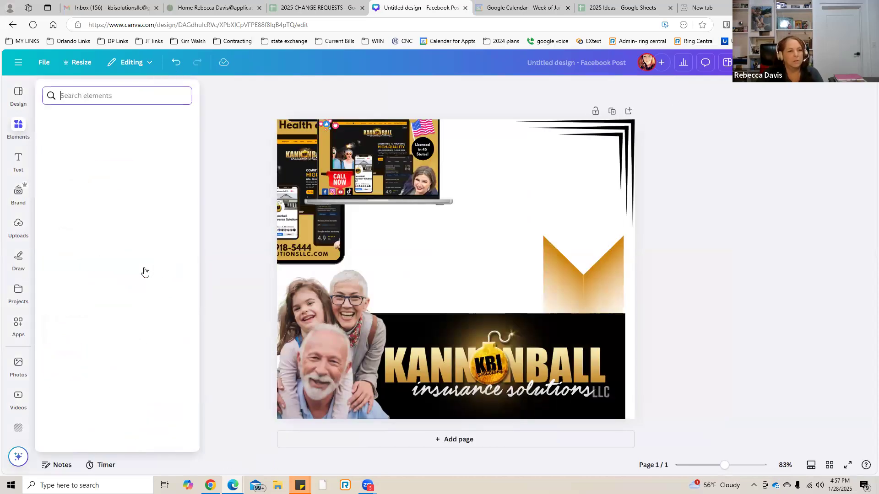
pyautogui.scroll(-1, 136, 277)
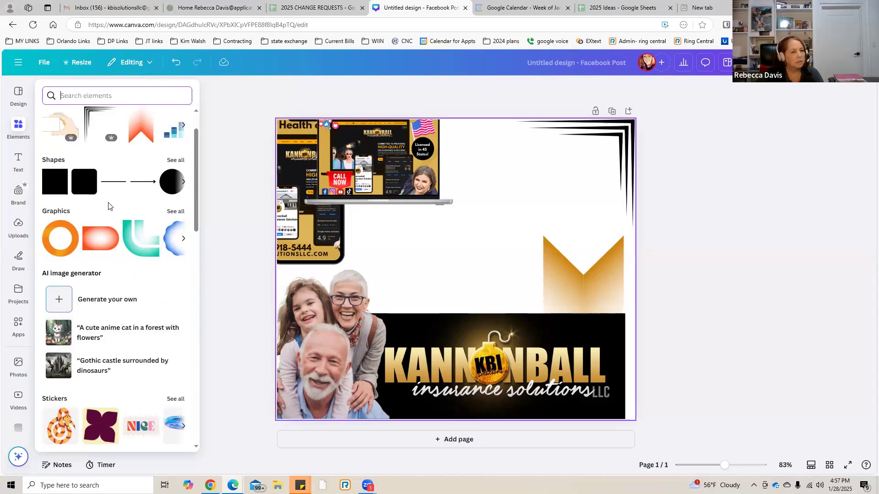
pyautogui.scroll(-2, 144, 224)
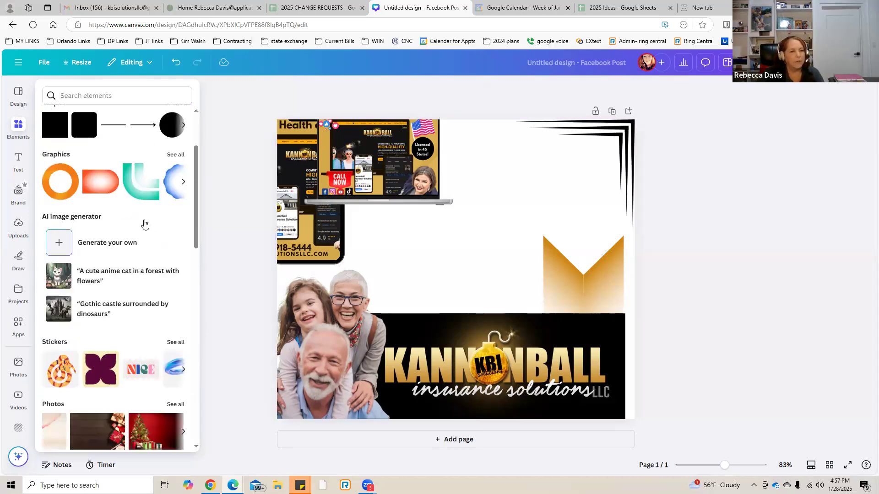
pyautogui.scroll(-1, 144, 224)
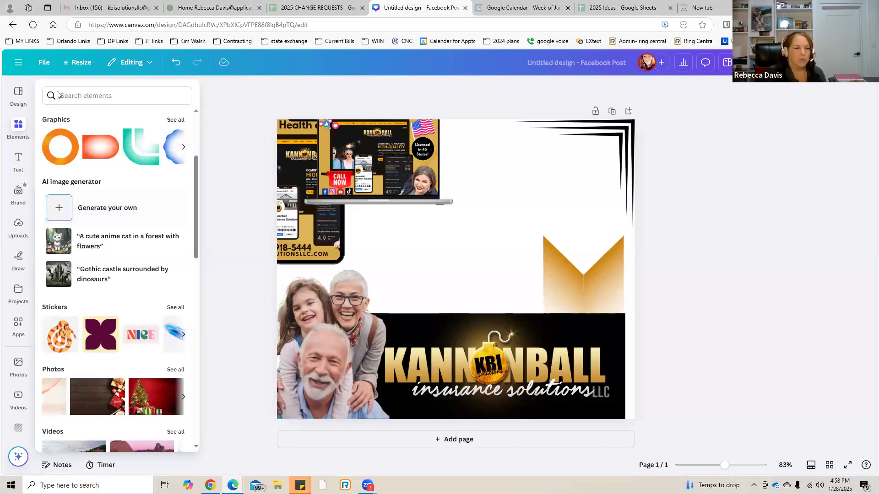
# Search the elements library for "french typography".
pyautogui.click(92, 96)
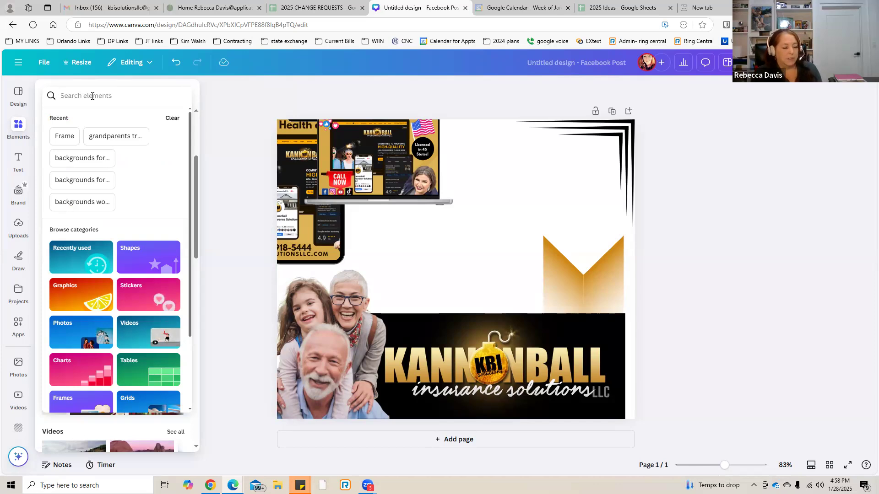
pyautogui.click(92, 96)
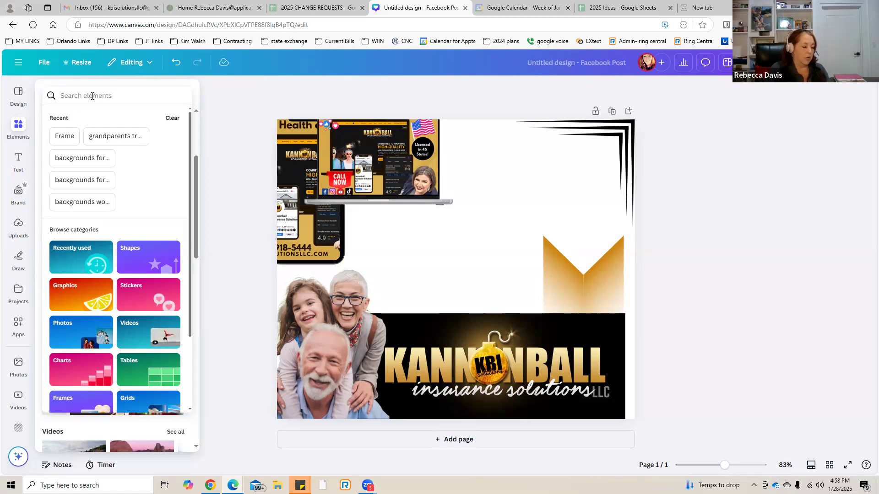
pyautogui.write('fren')
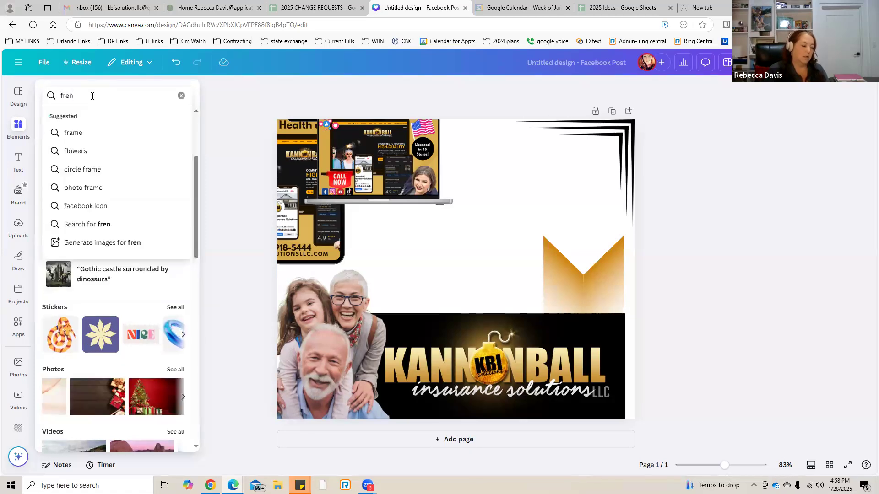
pyautogui.write('ch typo')
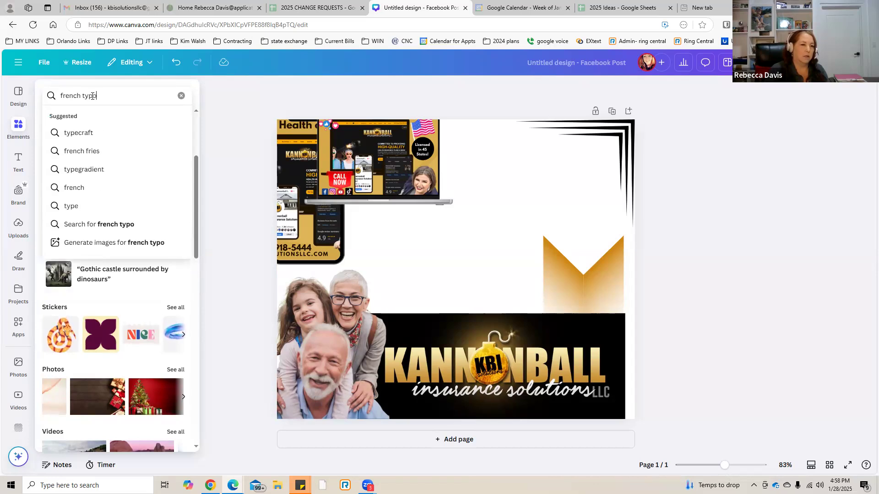
pyautogui.write('ga')
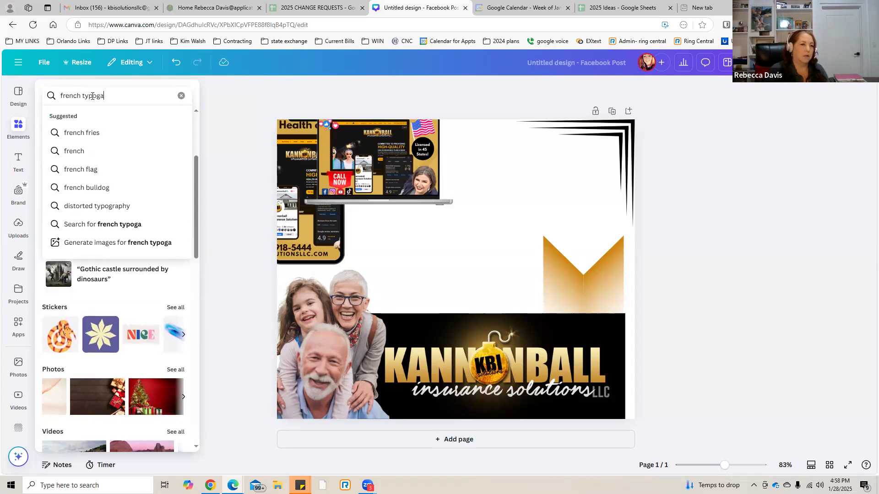
pyautogui.press('BackSpace')
pyautogui.write('raphy')
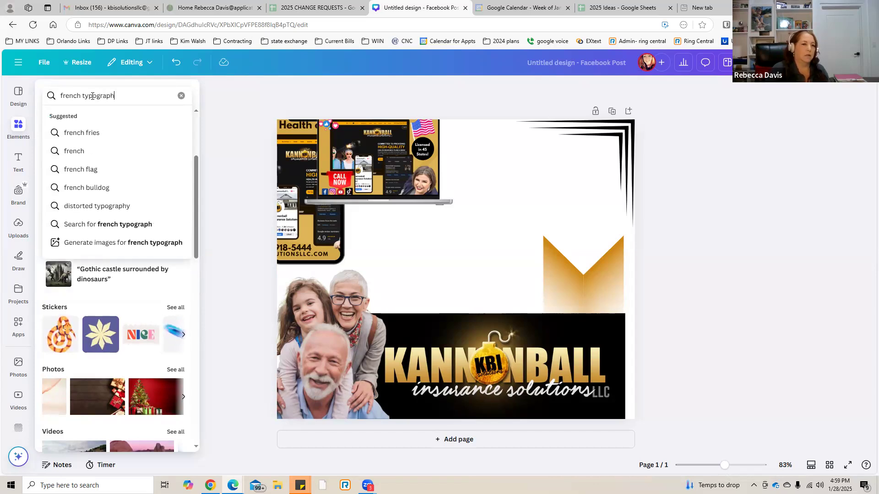
pyautogui.press('Return')
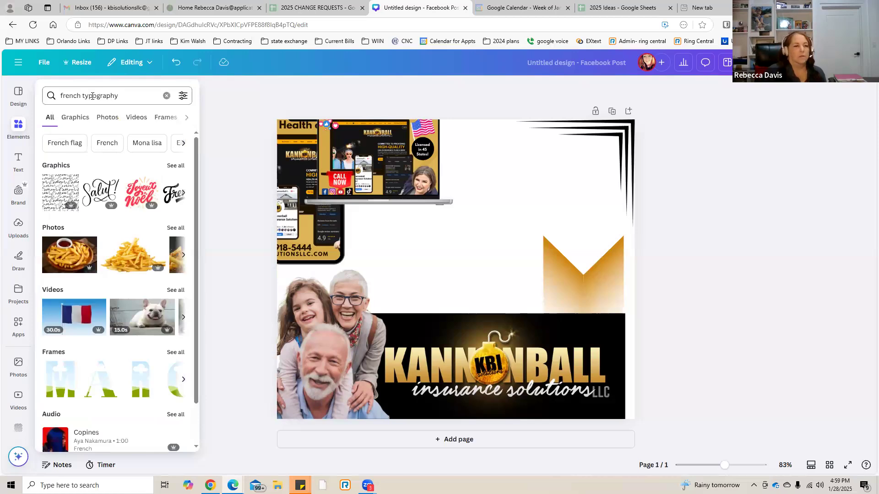
# Show all the graphics found for French typography and look through them.
pyautogui.click(179, 167)
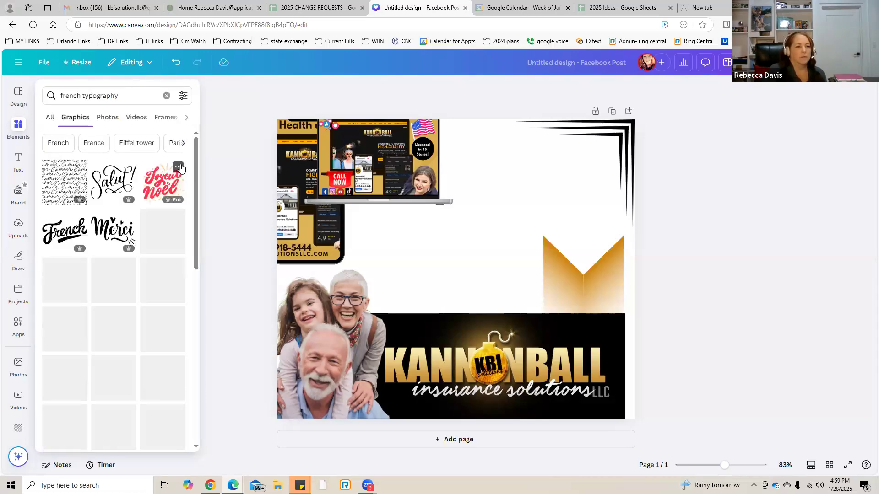
pyautogui.scroll(-3, 181, 168)
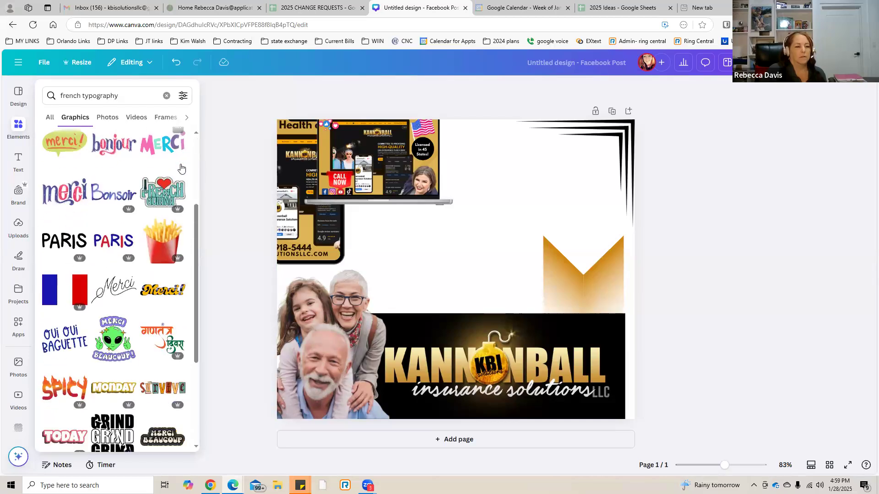
pyautogui.scroll(-2, 181, 168)
pyautogui.scroll(5, 181, 168)
pyautogui.moveTo(181, 168)
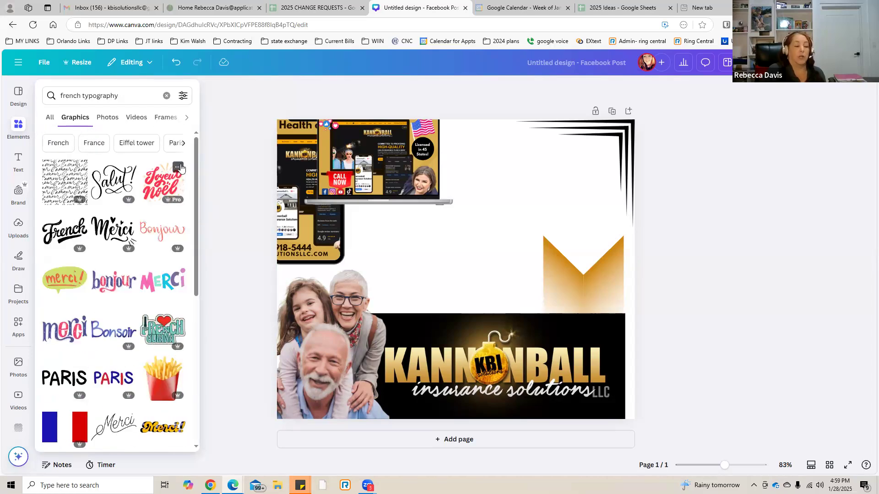
# Clear the French typography search and search the elements library for "3d shadow".
pyautogui.click(167, 97)
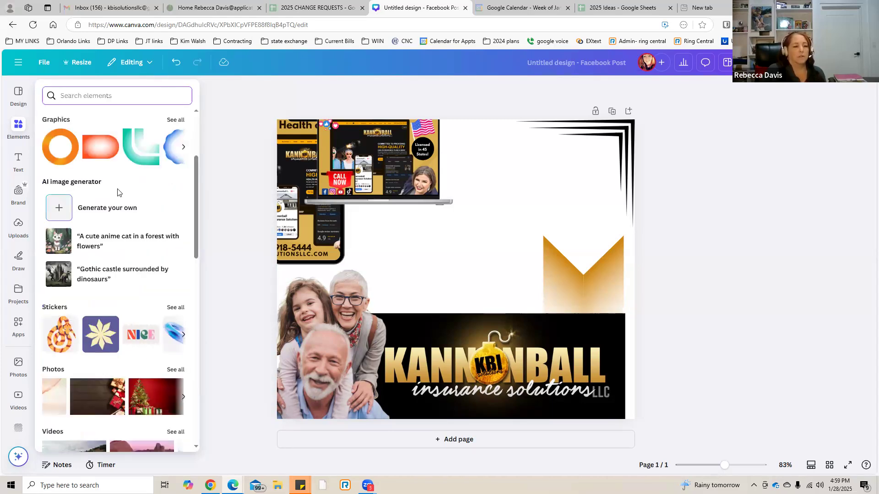
pyautogui.scroll(-2, 117, 192)
pyautogui.scroll(3, 117, 189)
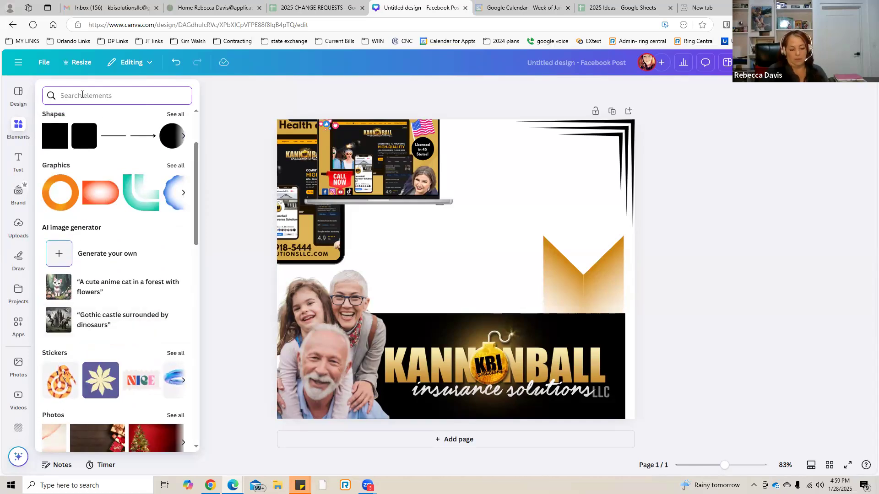
pyautogui.write('3d shadow')
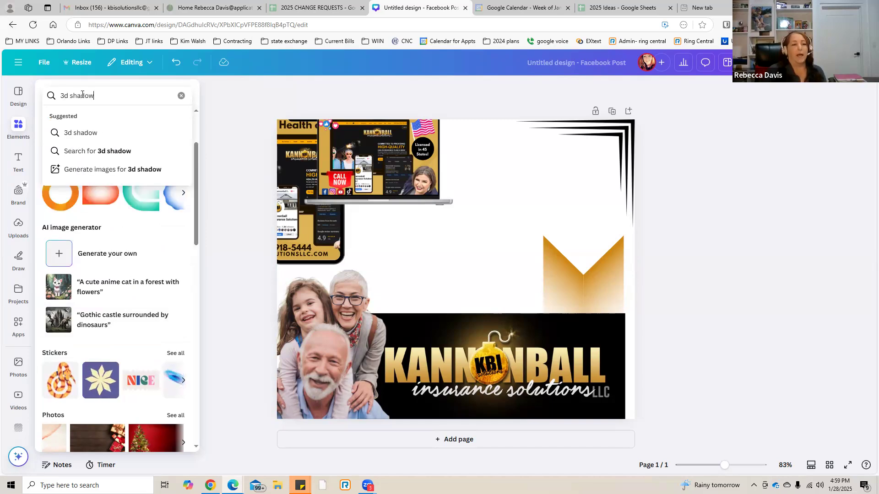
pyautogui.press('Return')
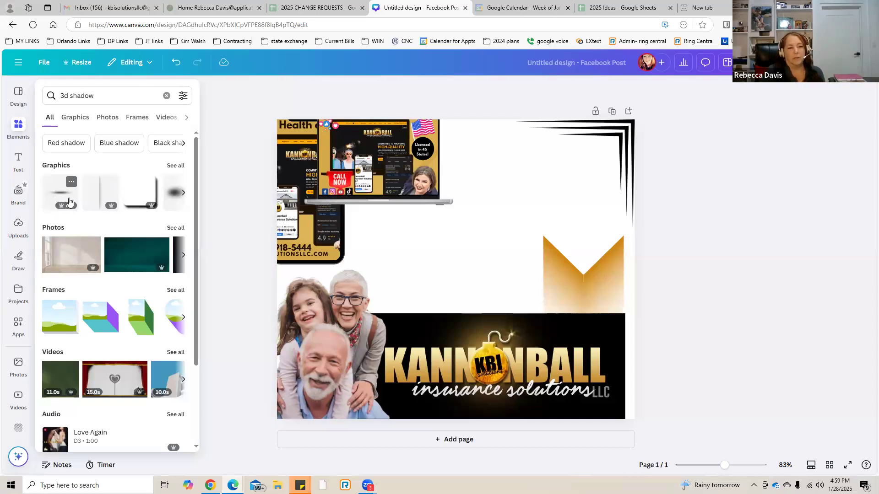
# Add the rounded-corner black shadow graphic, shrink it to about 506 × 484, and place it mid-post above the logo banner.
pyautogui.click(133, 199)
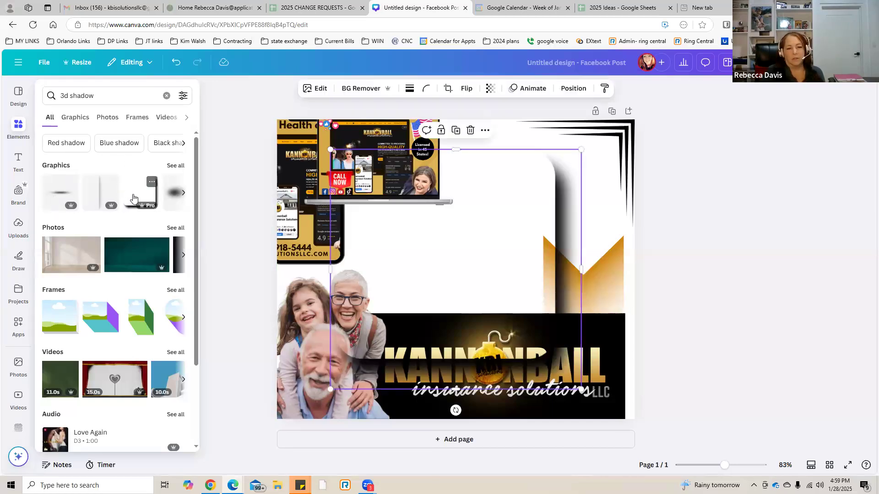
pyautogui.click(527, 247)
pyautogui.moveTo(527, 248); pyautogui.dragTo(489, 227)
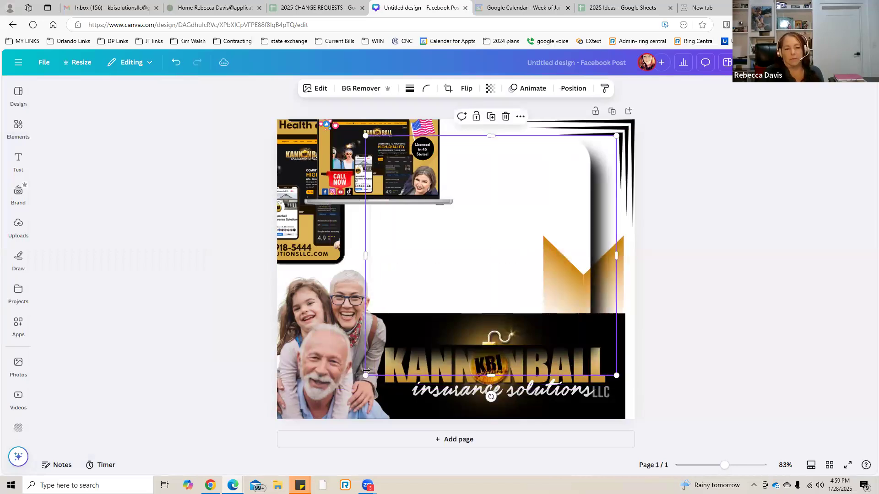
pyautogui.moveTo(415, 307); pyautogui.dragTo(416, 309)
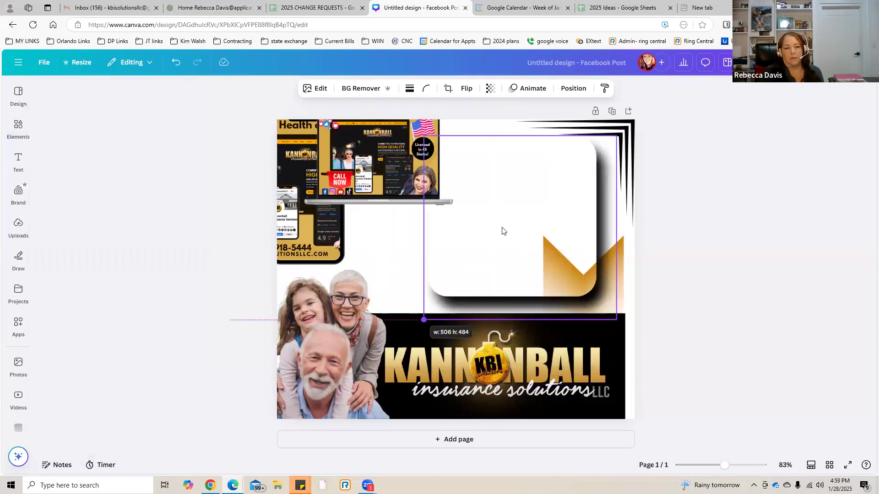
pyautogui.moveTo(454, 234)
pyautogui.mouseDown()
pyautogui.moveTo(443, 238)
pyautogui.moveTo(461, 236)
pyautogui.moveTo(448, 241)
pyautogui.mouseUp()
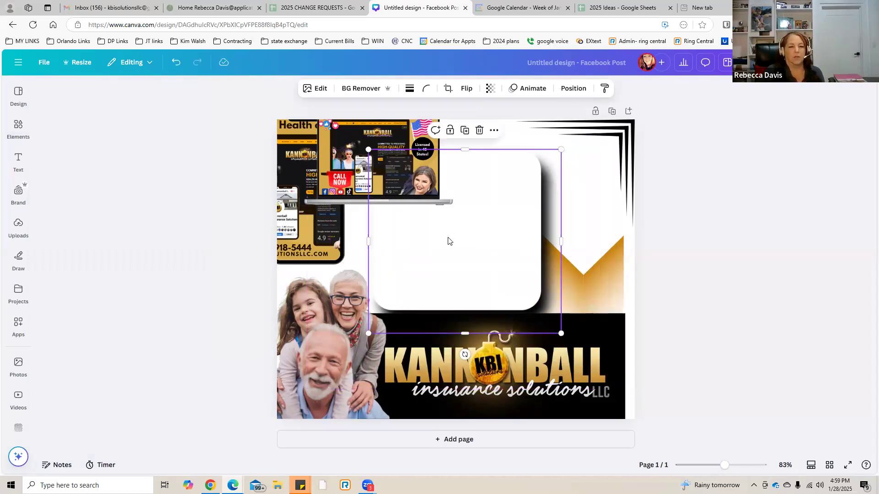
# Show all the frames found for "3d shadow" and look through them.
pyautogui.click(19, 128)
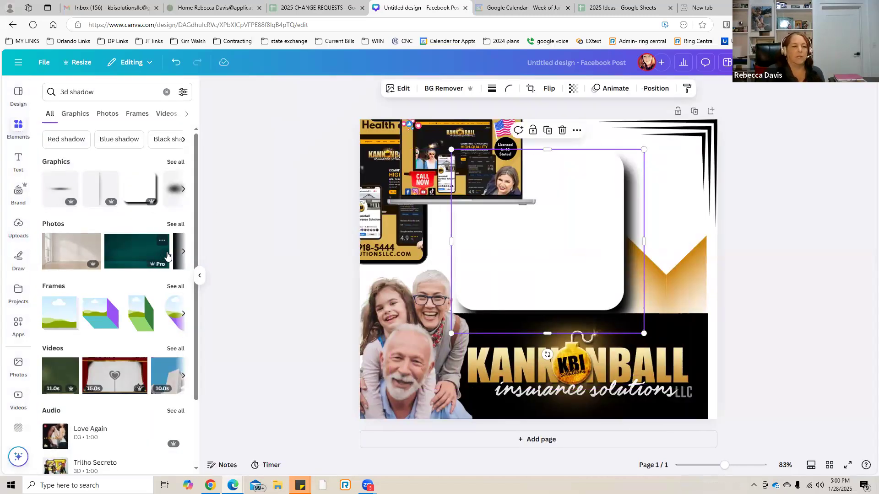
pyautogui.click(175, 287)
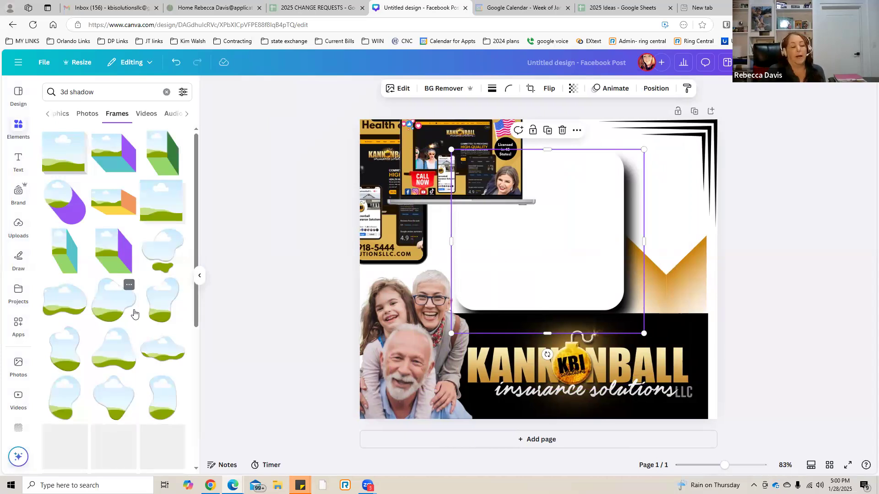
pyautogui.scroll(-5, 134, 314)
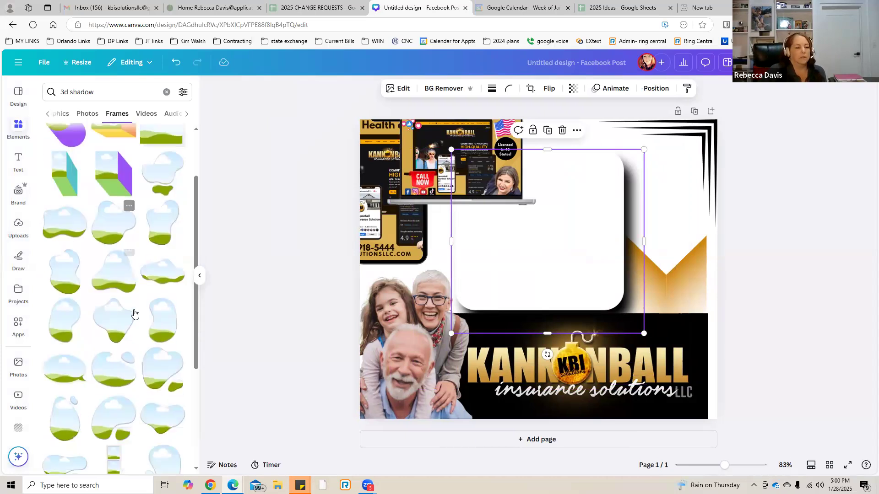
pyautogui.scroll(-2, 134, 314)
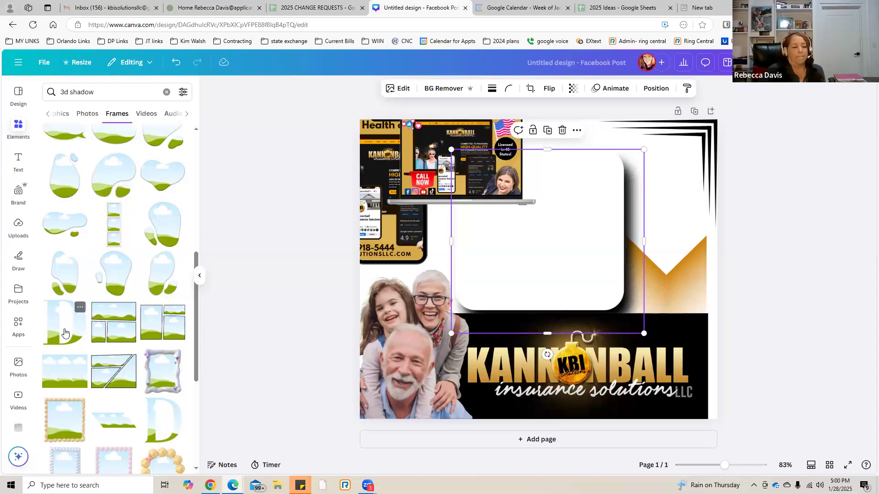
pyautogui.scroll(-2, 65, 333)
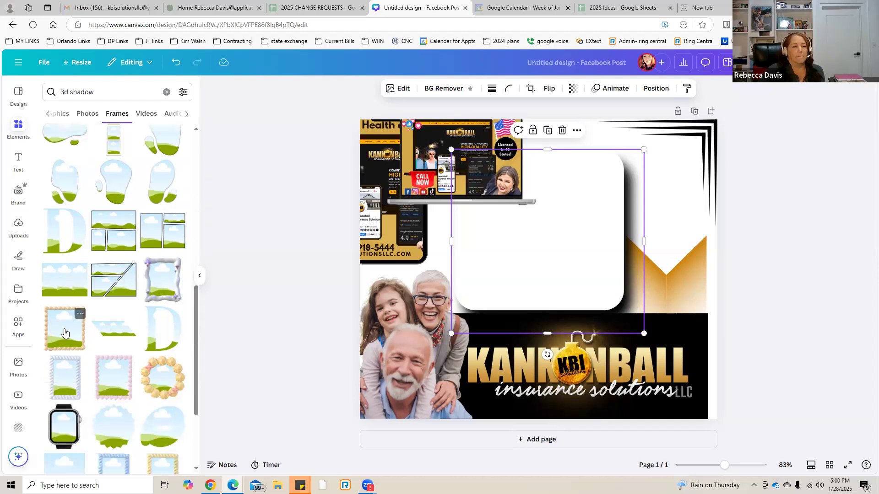
pyautogui.scroll(1, 64, 332)
# Replace the 3d shadow search with a frame search for "k frame".
pyautogui.click(105, 90)
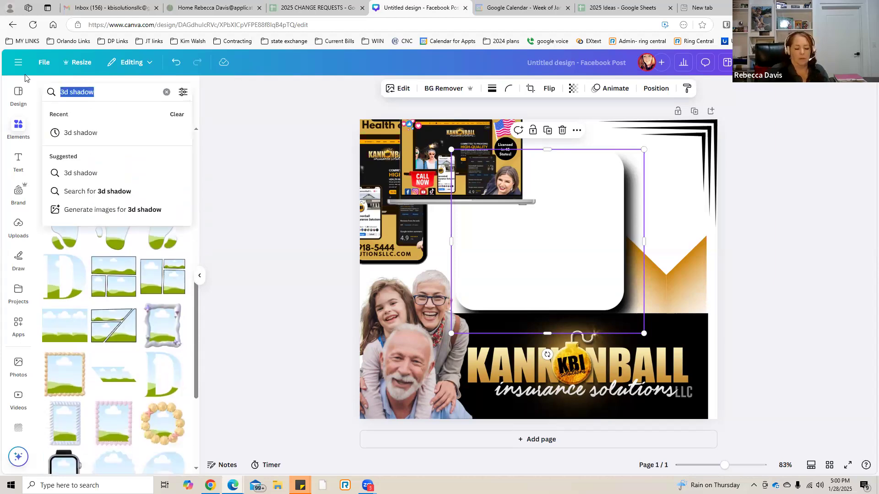
pyautogui.write('k')
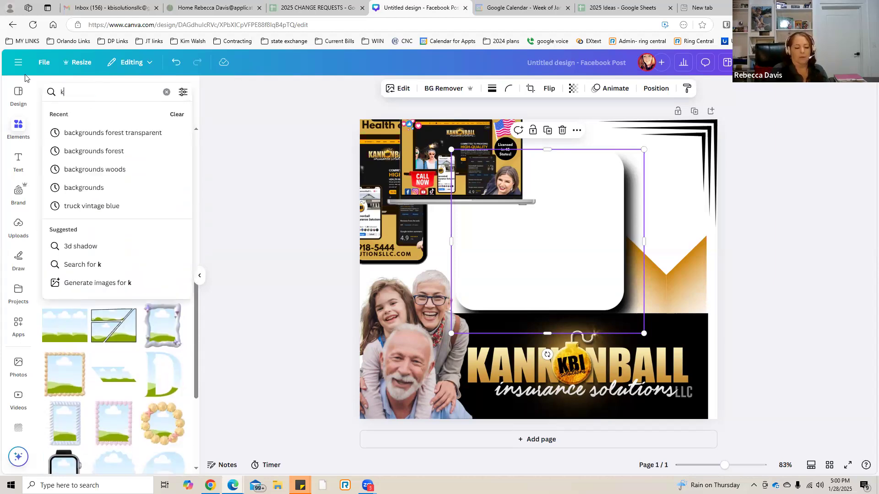
pyautogui.write(' f')
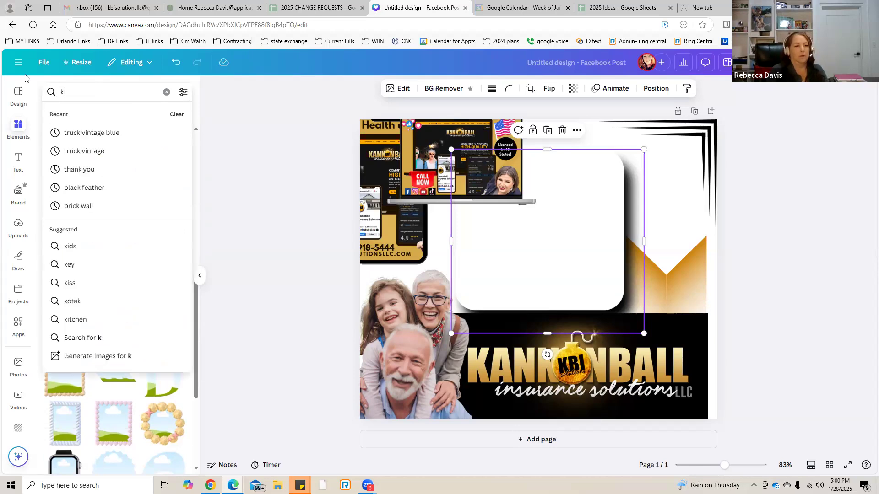
pyautogui.write('rame')
pyautogui.press('Return')
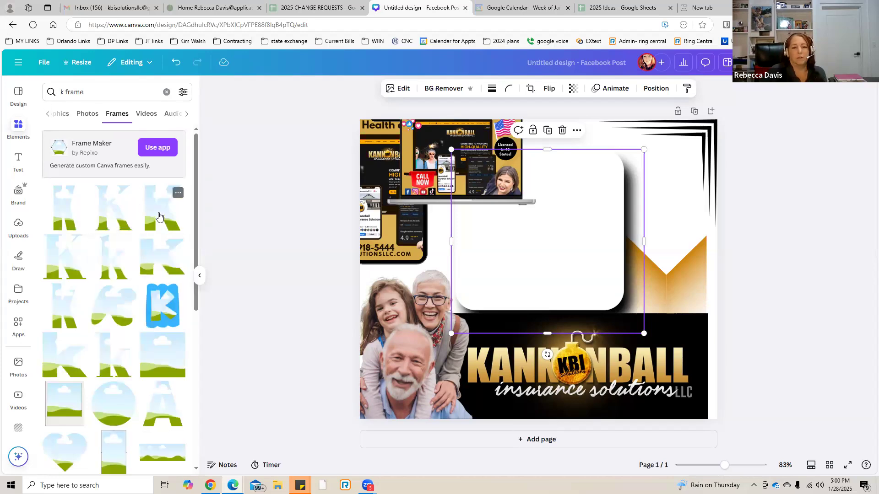
# Add the bold sans-serif K frame, shrink it, and place it at the left side of the white shadowed card.
pyautogui.click(159, 217)
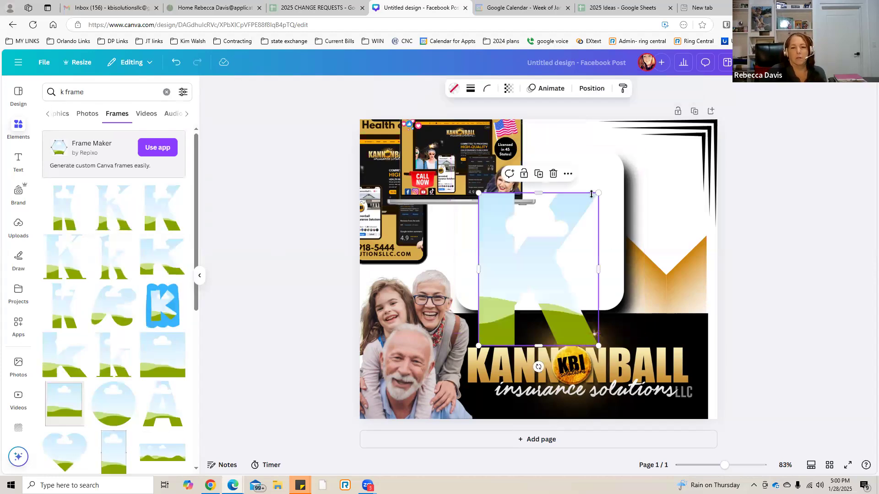
pyautogui.moveTo(600, 192); pyautogui.dragTo(526, 253)
pyautogui.moveTo(469, 265); pyautogui.dragTo(464, 268)
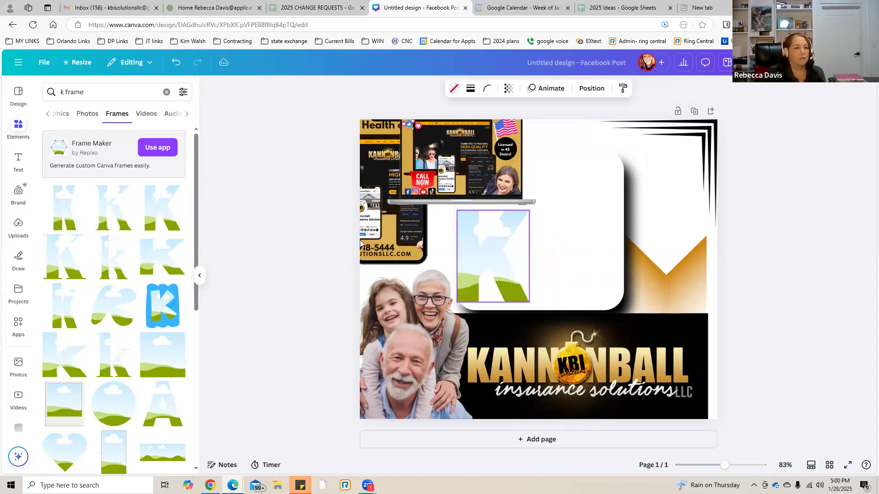
# Change the frame search to "b frame".
pyautogui.click(63, 91)
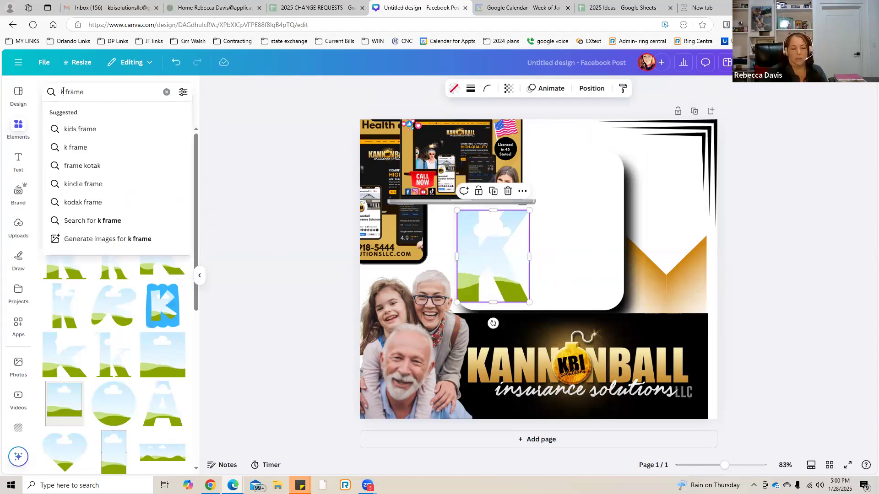
pyautogui.press('Delete')
pyautogui.press('Delete')
pyautogui.write('b')
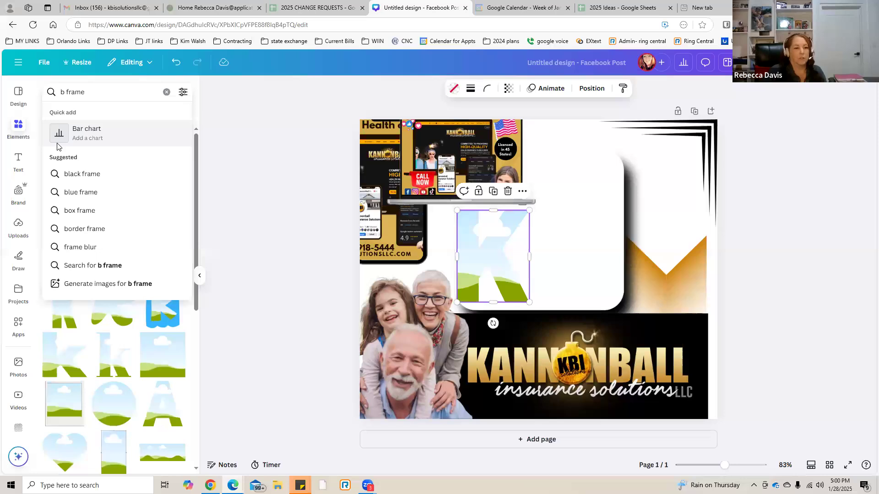
pyautogui.press('Return')
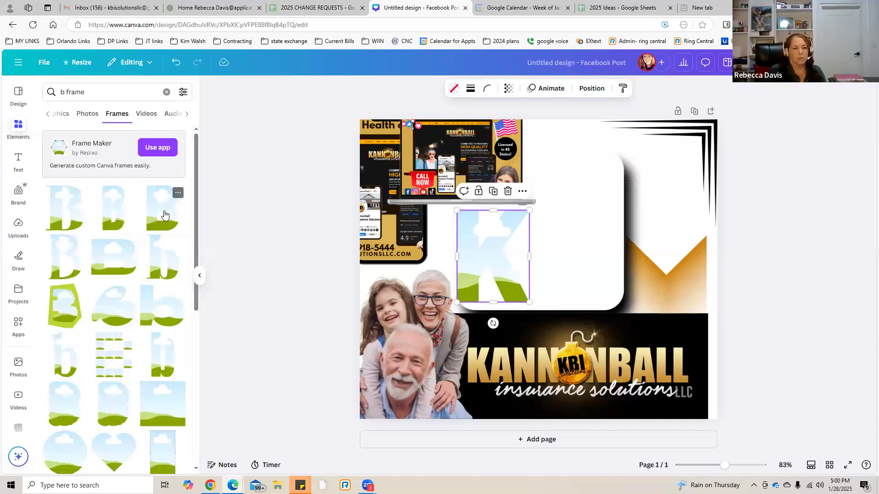
# Add the bold B frame, shrink it to about 170 × 235, and line it up directly beside the K.
pyautogui.click(165, 214)
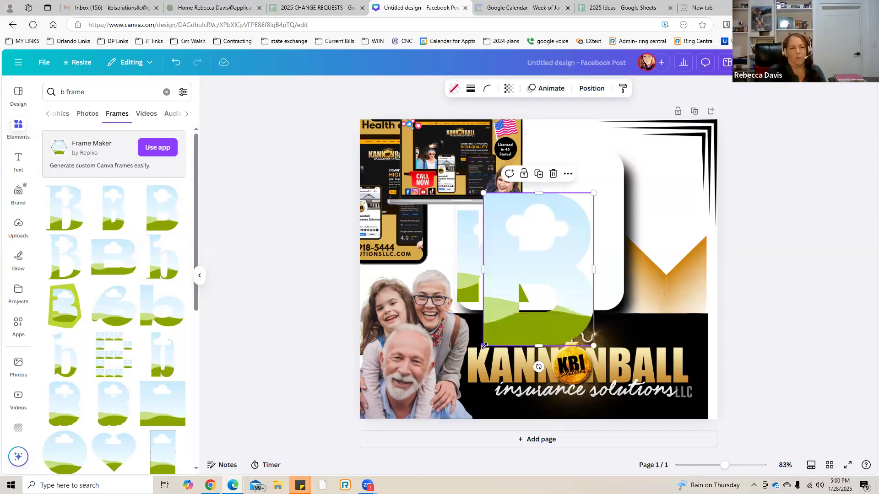
pyautogui.moveTo(536, 306); pyautogui.dragTo(547, 293)
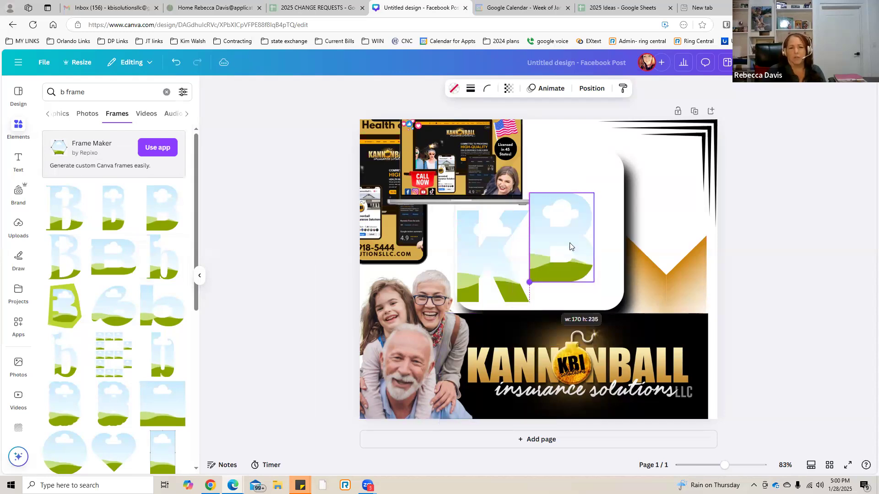
pyautogui.moveTo(569, 250); pyautogui.dragTo(567, 254)
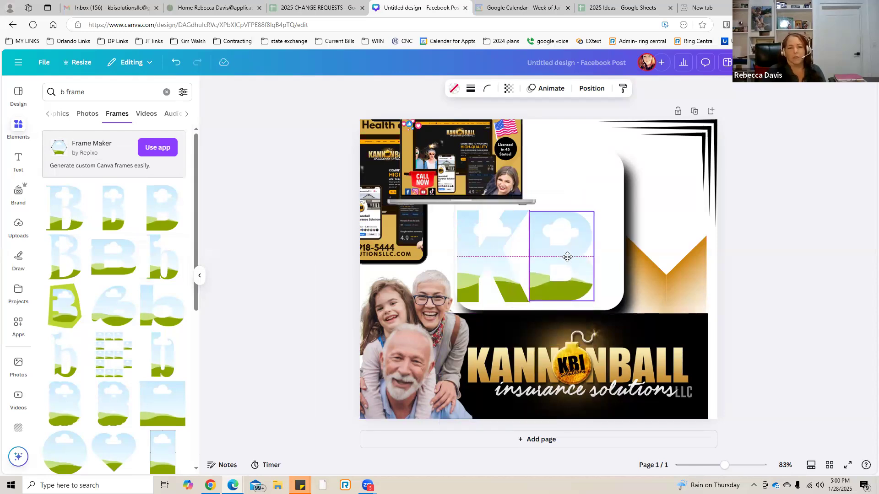
# Change the frame search to "I frame".
pyautogui.doubleClick(59, 93)
pyautogui.write('l')
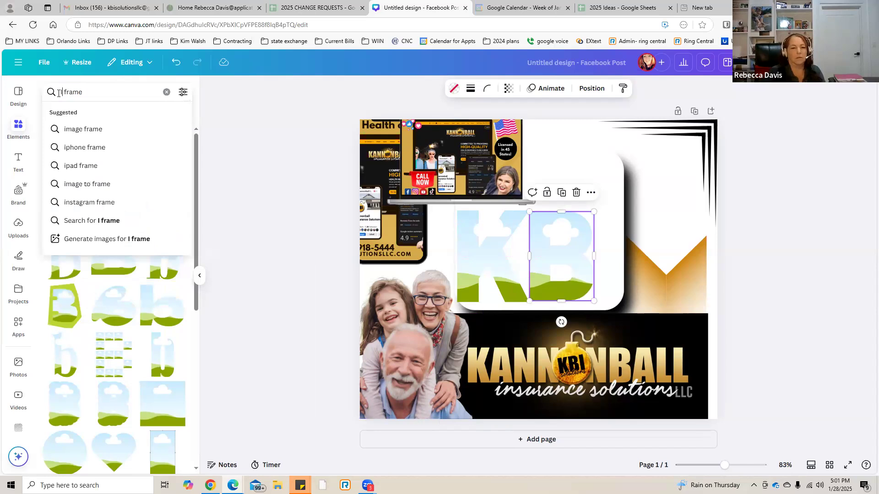
pyautogui.press('Return')
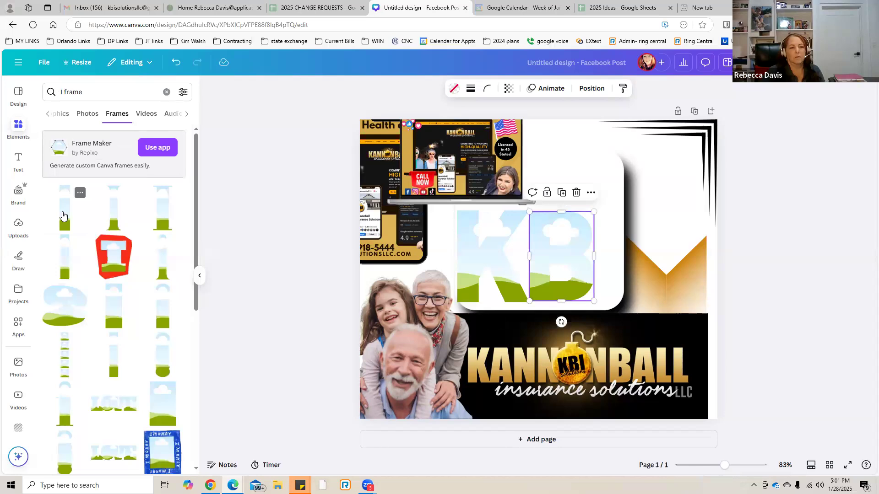
# Add the plain I frame, shrink it to the height of the other letters, and align it after the B to spell KBI.
pyautogui.click(64, 213)
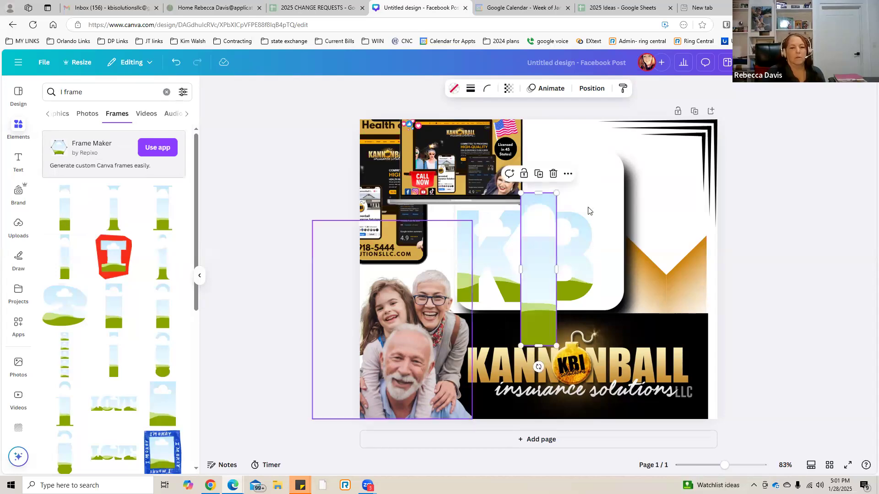
pyautogui.moveTo(529, 232); pyautogui.dragTo(605, 245)
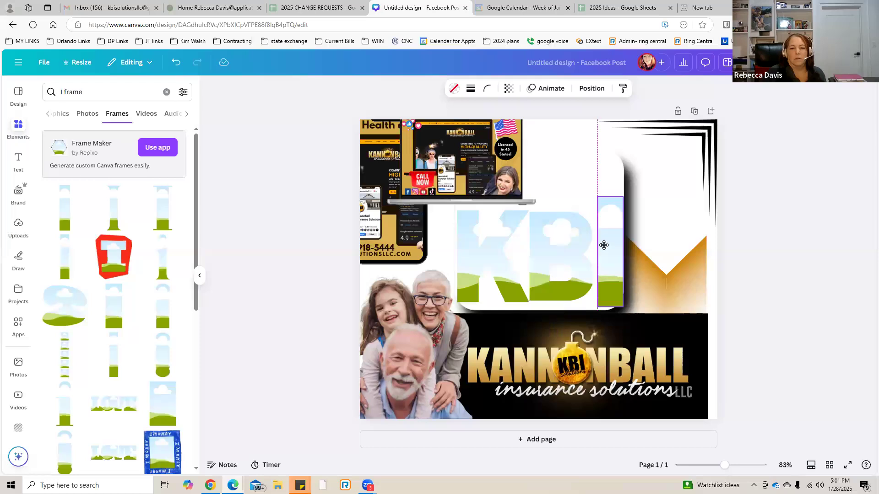
pyautogui.moveTo(602, 298); pyautogui.dragTo(608, 287)
pyautogui.moveTo(614, 242); pyautogui.dragTo(613, 248)
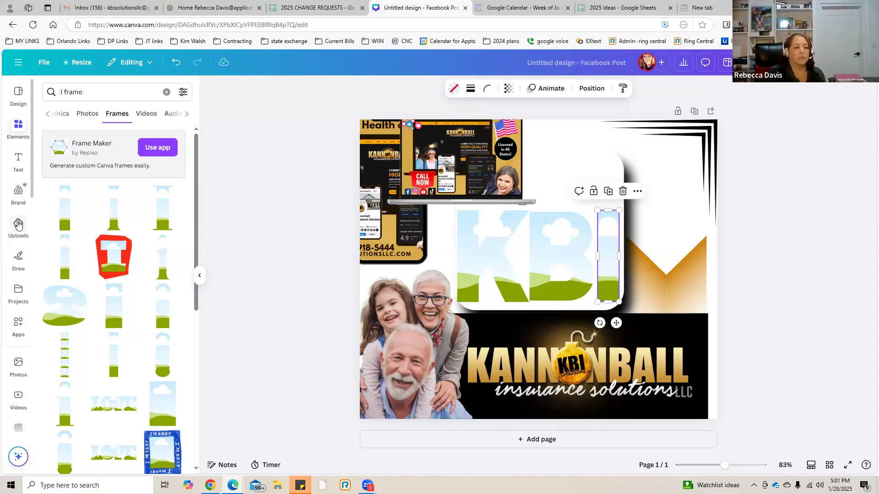
# Look through the uploaded images for a photo to fill the letter frames.
pyautogui.click(18, 224)
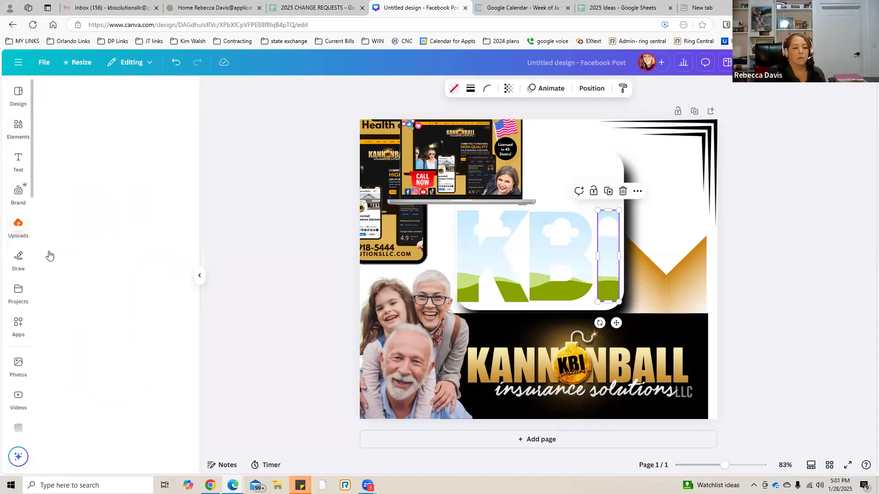
pyautogui.scroll(-10, 83, 272)
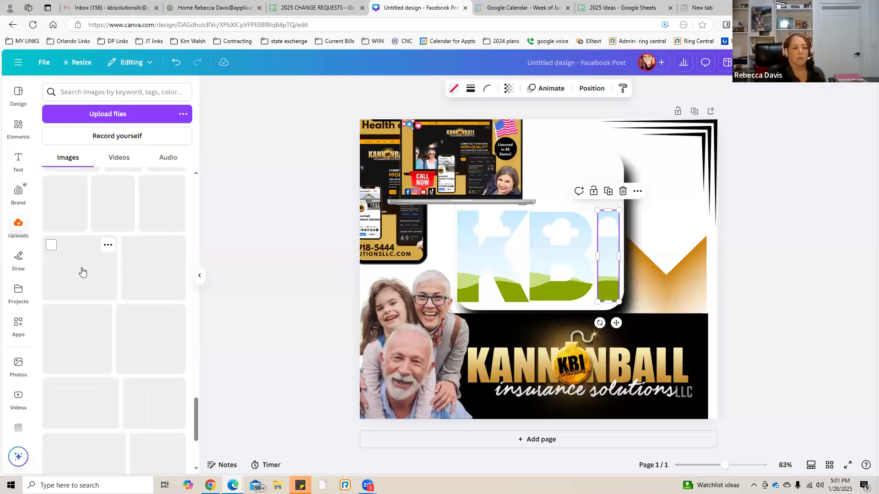
pyautogui.scroll(-3, 83, 272)
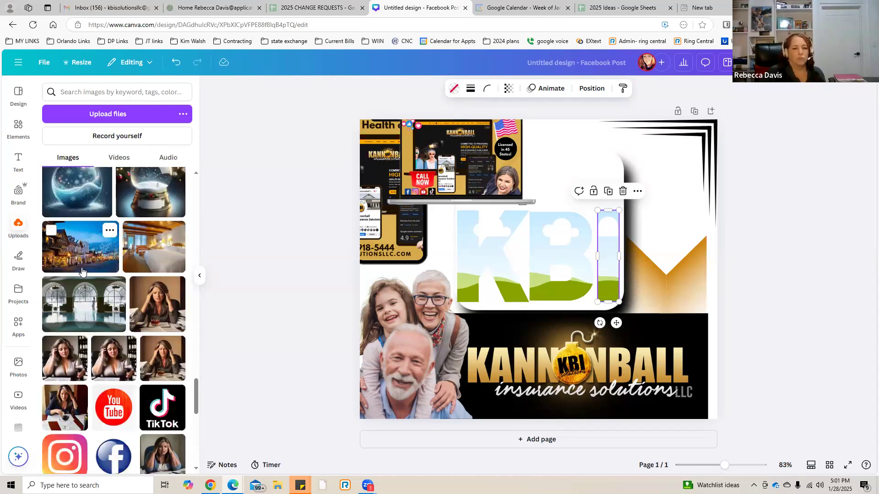
pyautogui.scroll(-6, 82, 271)
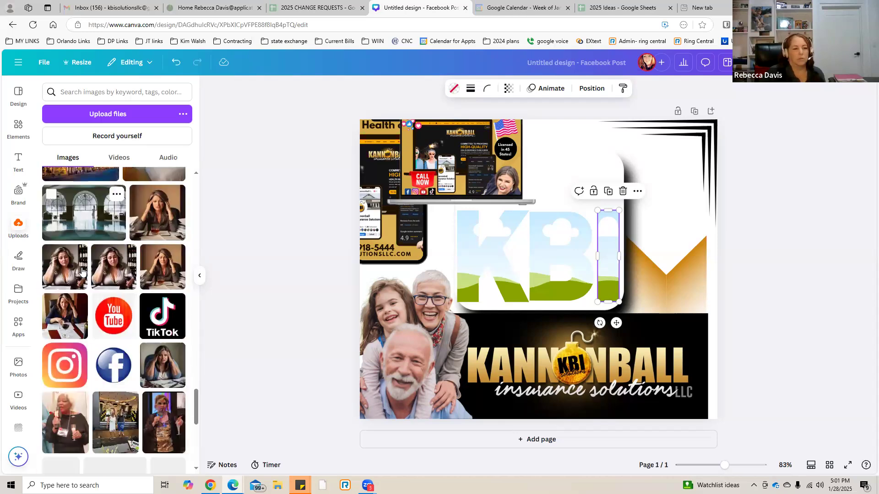
pyautogui.scroll(-5, 82, 271)
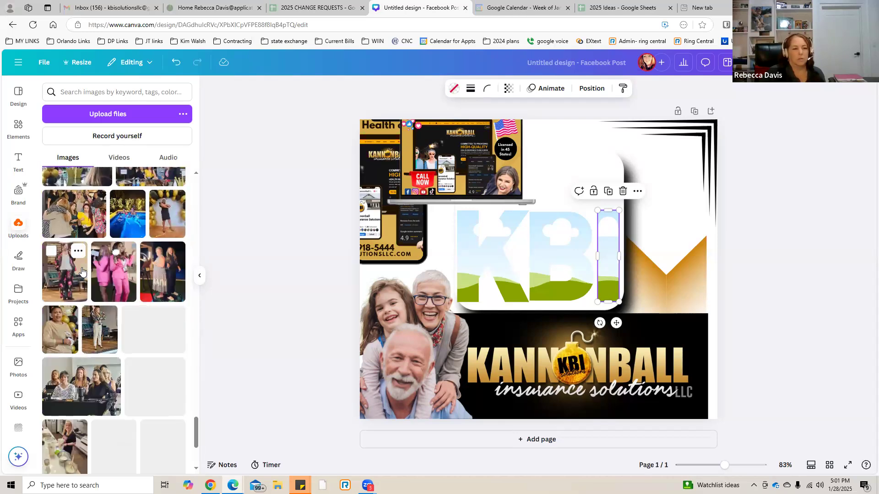
pyautogui.scroll(-5, 82, 272)
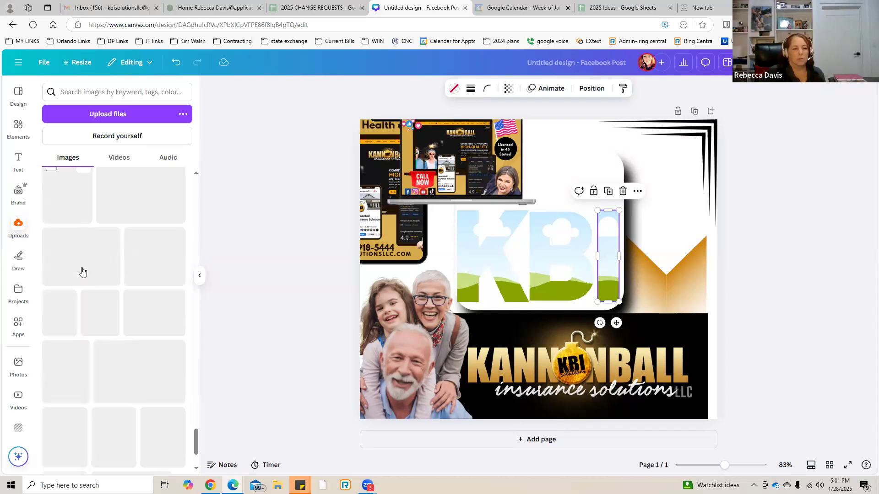
pyautogui.scroll(-5, 82, 271)
pyautogui.scroll(-5, 82, 272)
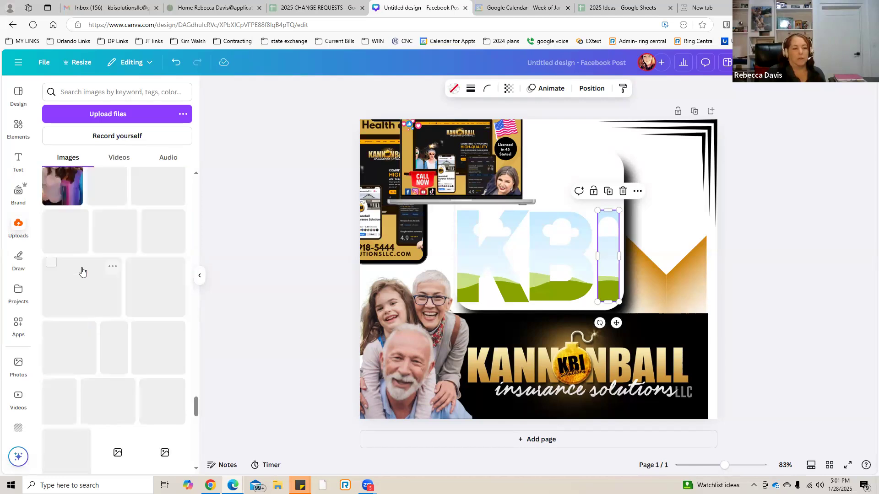
pyautogui.scroll(-5, 82, 272)
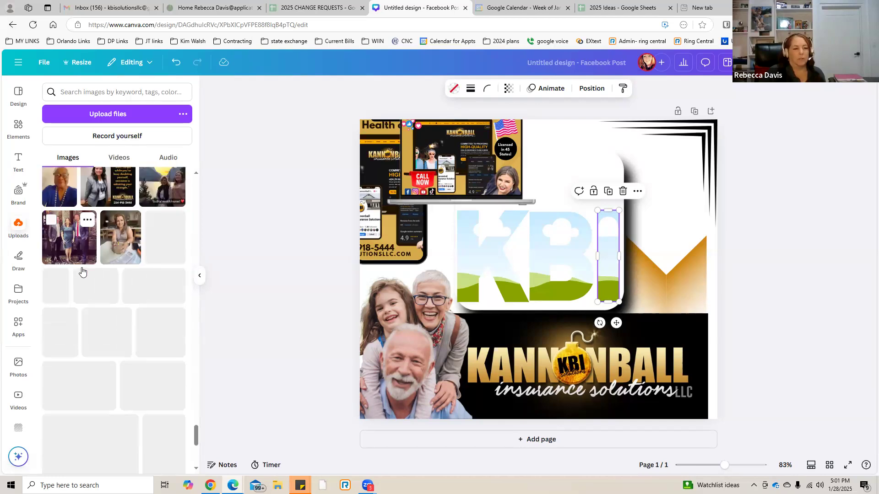
pyautogui.scroll(-3, 82, 271)
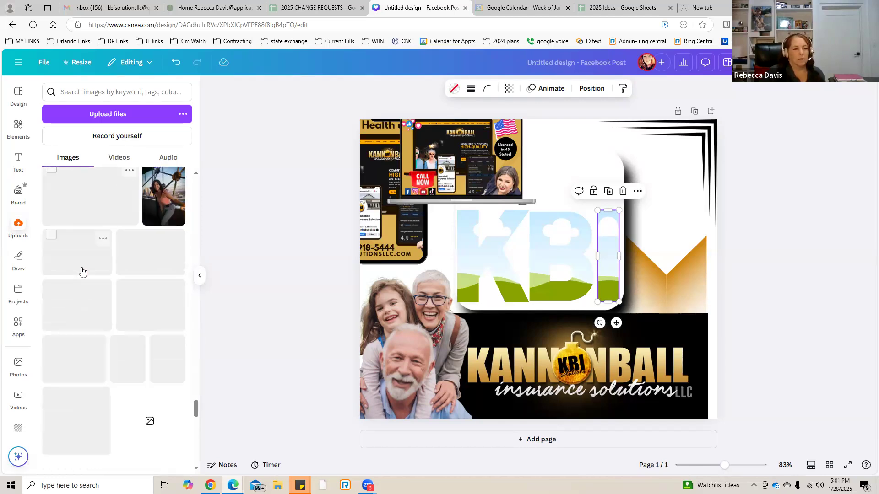
pyautogui.scroll(-3, 82, 271)
pyautogui.scroll(-3, 82, 272)
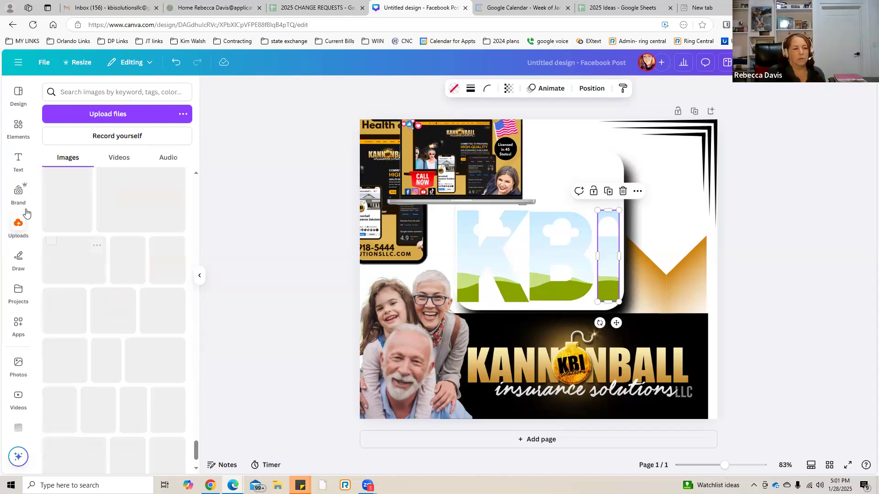
# Show all the brand photos and fill the K frame with the portrait of the woman in a dark jacket and white top.
pyautogui.click(17, 196)
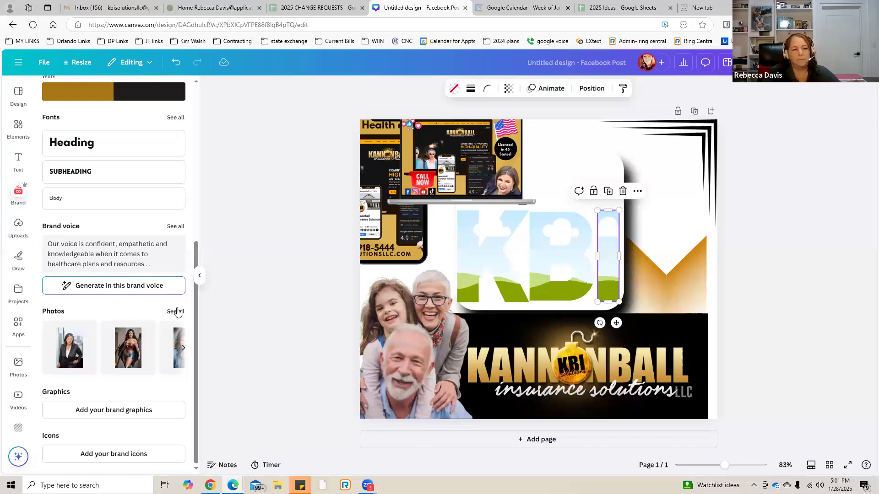
pyautogui.click(176, 312)
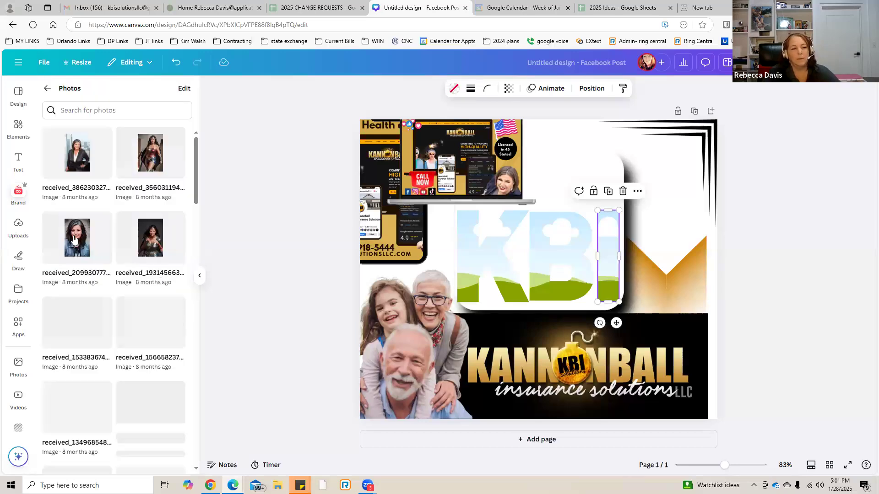
pyautogui.moveTo(76, 314); pyautogui.dragTo(477, 272)
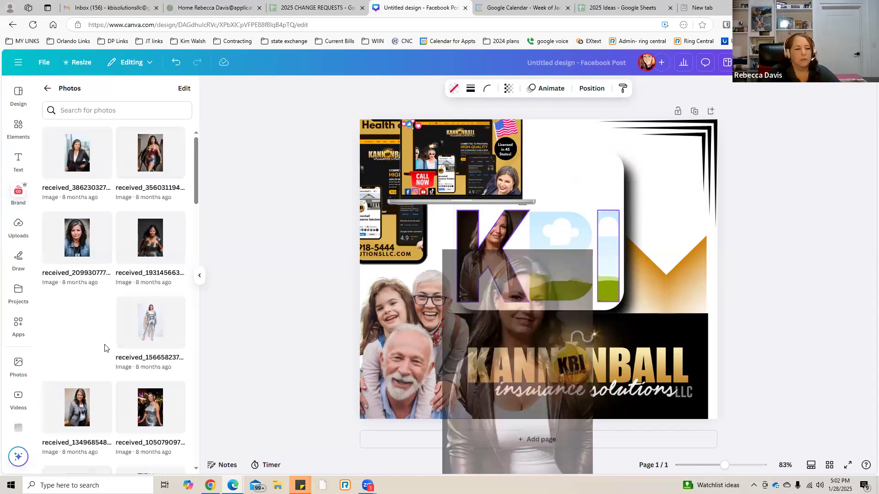
# Fill the B frame with the photo of the woman in a silver dress and crop it with the image shifted up.
pyautogui.moveTo(149, 409); pyautogui.dragTo(546, 255)
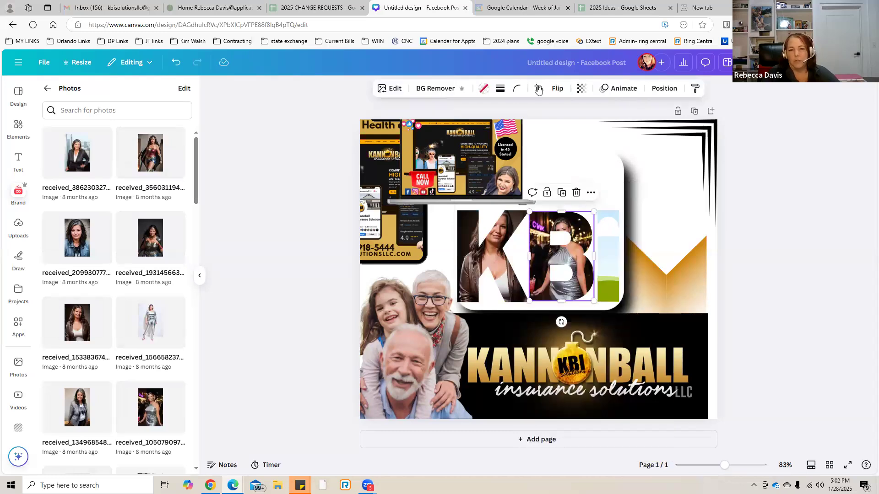
pyautogui.click(539, 88)
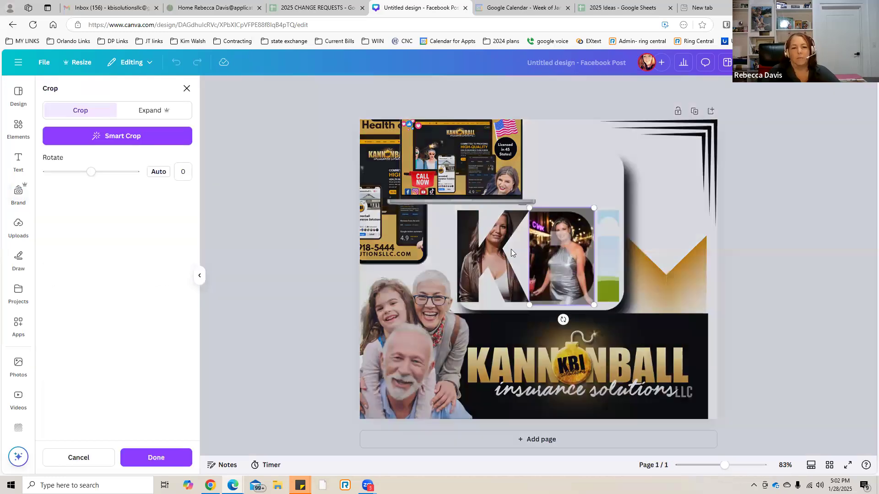
pyautogui.moveTo(544, 267); pyautogui.dragTo(536, 253)
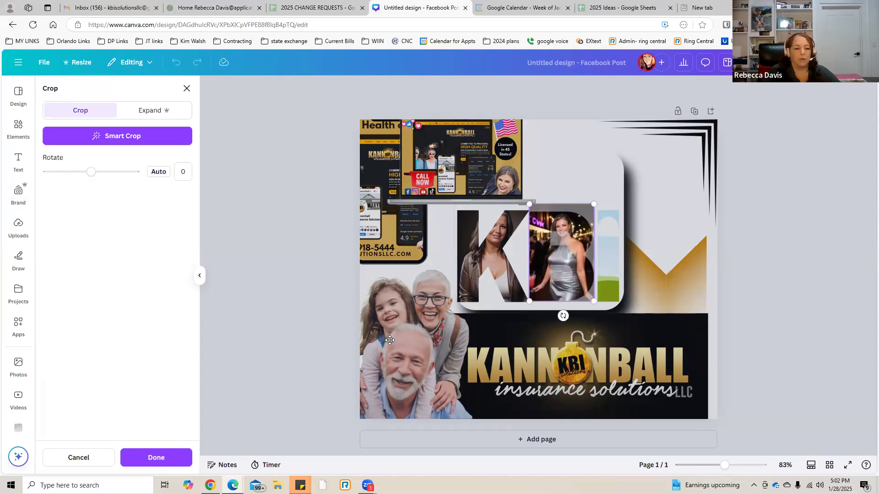
pyautogui.click(147, 457)
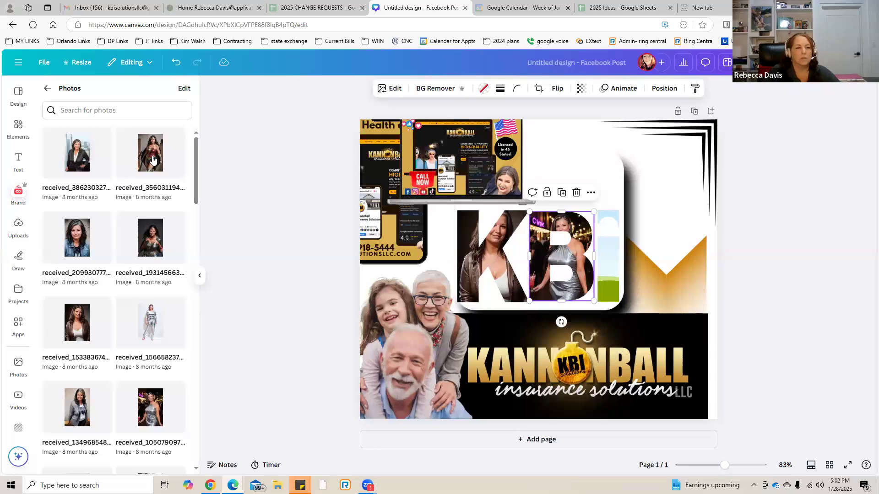
# Fill the I frame with the photo of the woman in the red superhero costume and return to the design templates.
pyautogui.click(152, 159)
pyautogui.moveTo(524, 281); pyautogui.dragTo(613, 299)
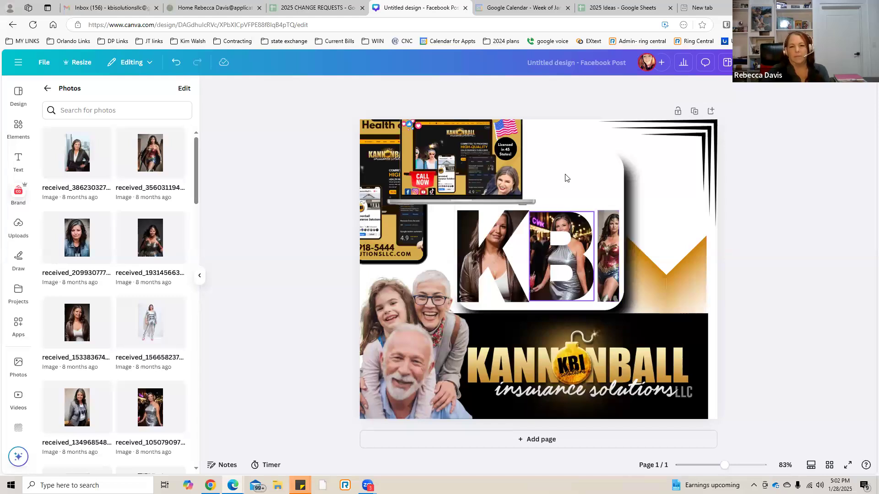
pyautogui.click(575, 138)
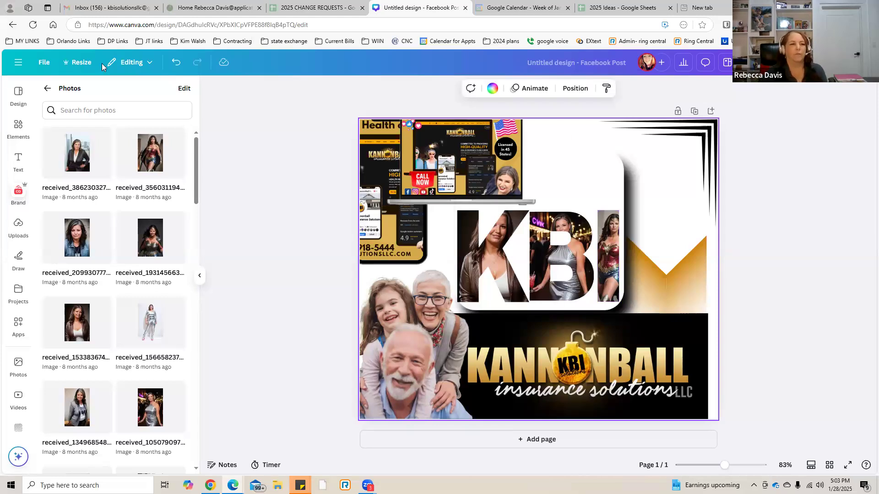
pyautogui.click(49, 90)
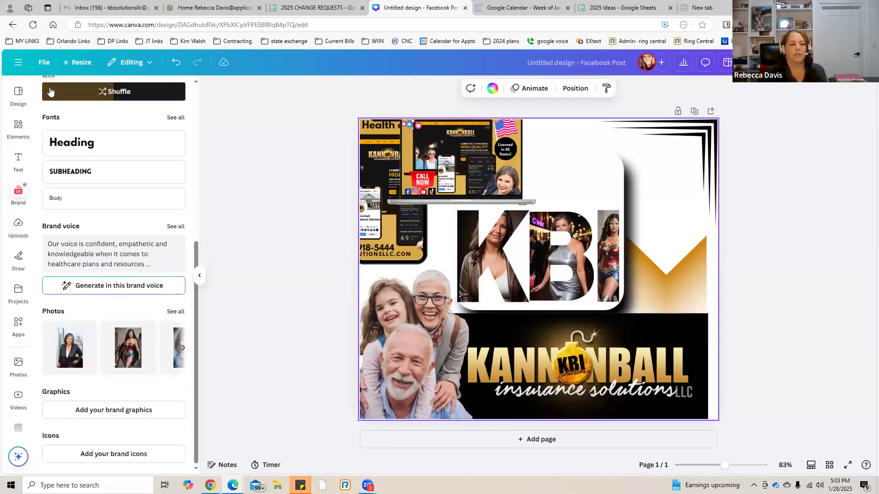
pyautogui.click(18, 94)
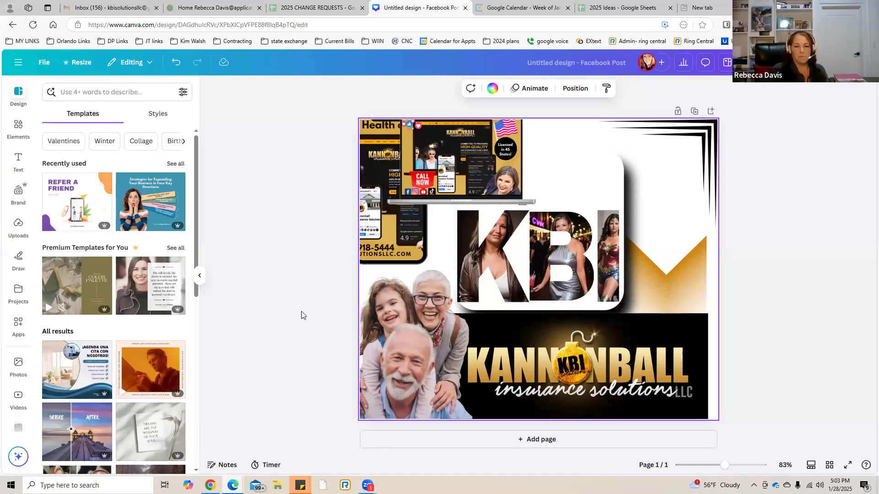
# Apply the Pan animation on enter to the family photo in the lower corner of the post.
pyautogui.click(678, 289)
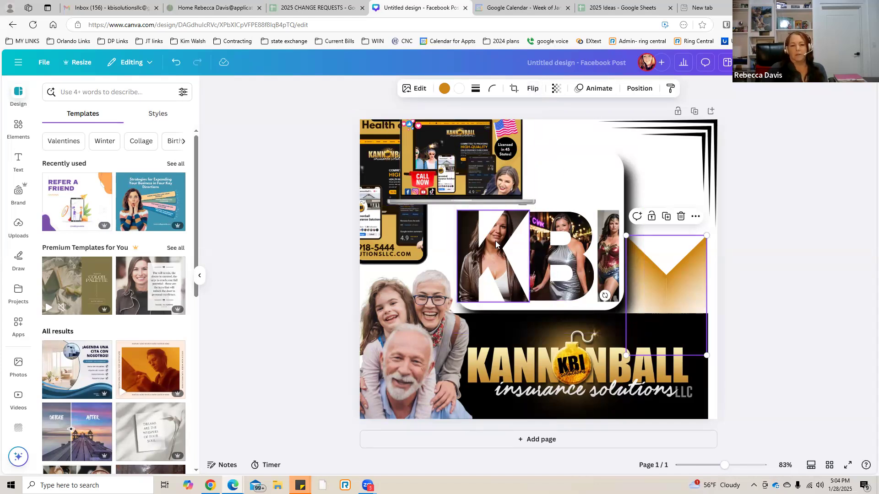
pyautogui.click(408, 372)
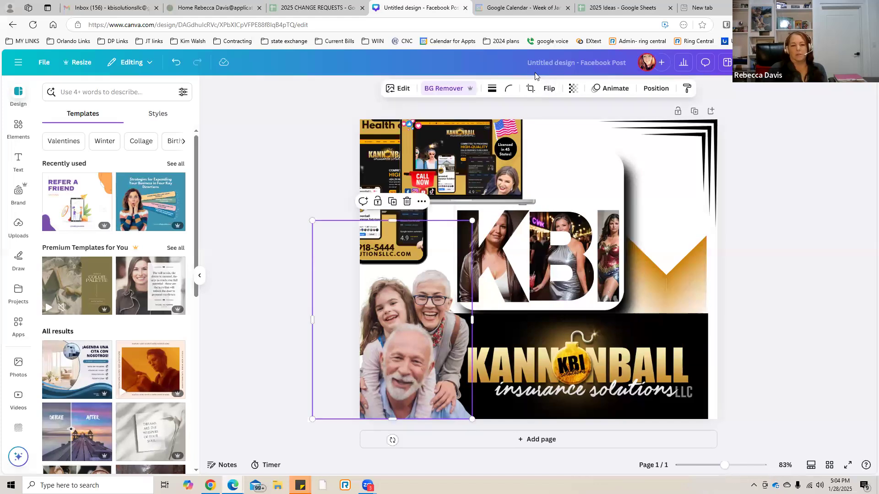
pyautogui.click(615, 89)
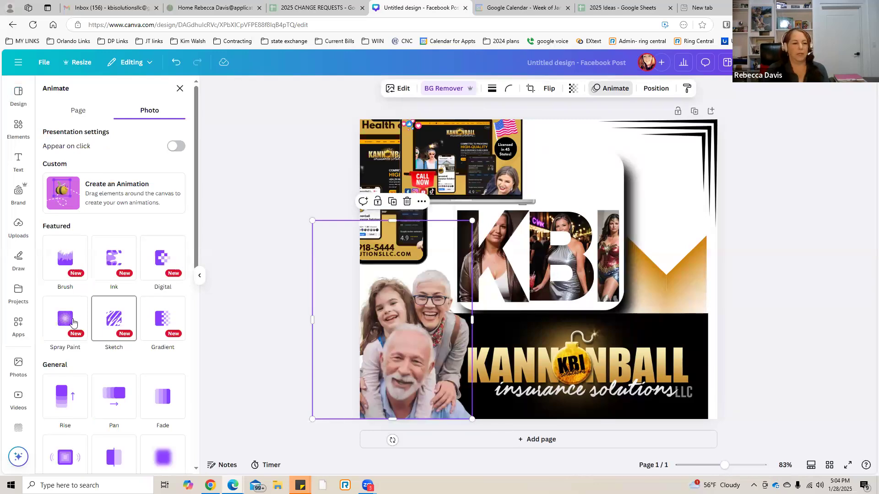
pyautogui.scroll(-2, 98, 357)
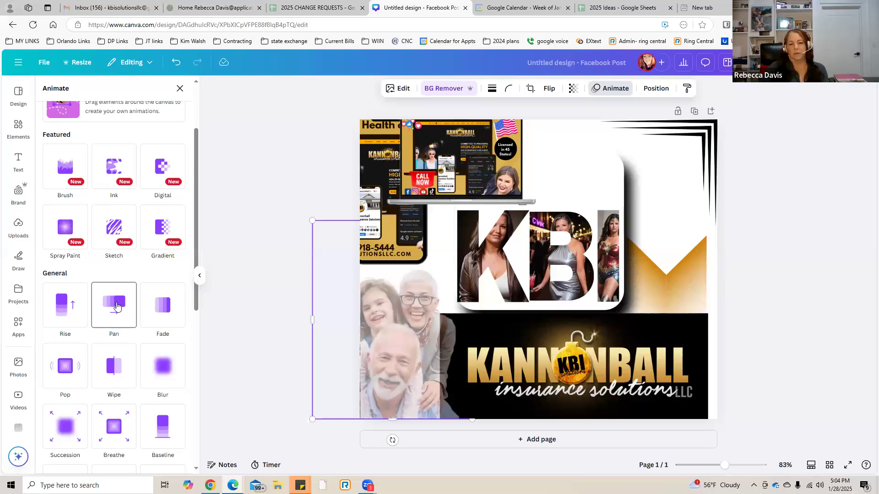
# Animate the laptop mockup with Breathe and the phone mockup with Photo Rise on enter.
pyautogui.click(466, 149)
pyautogui.click(106, 292)
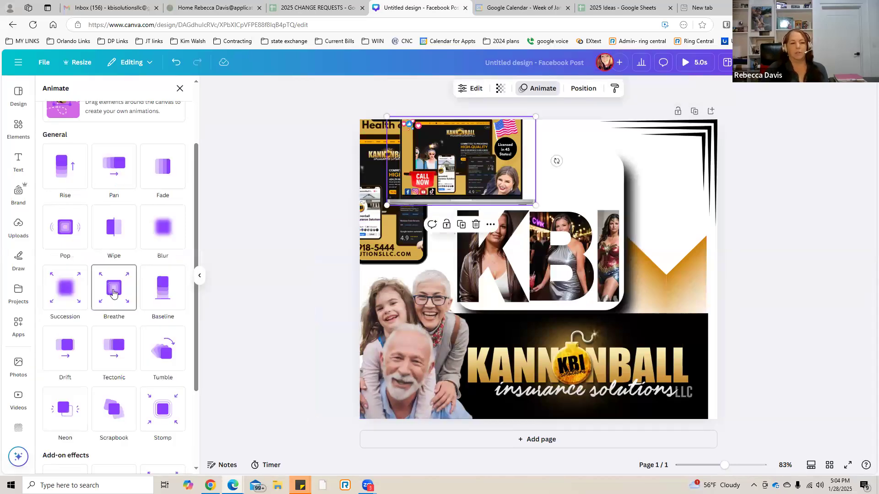
pyautogui.click(386, 238)
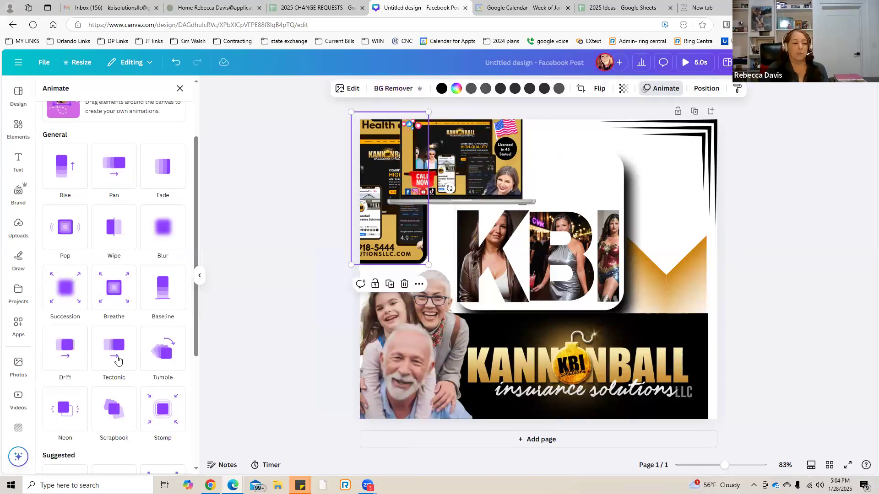
pyautogui.scroll(-4, 111, 409)
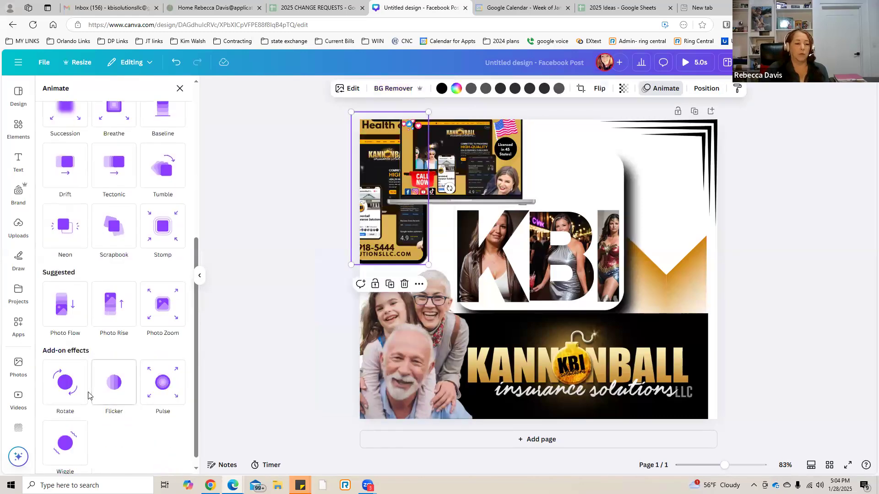
pyautogui.click(114, 306)
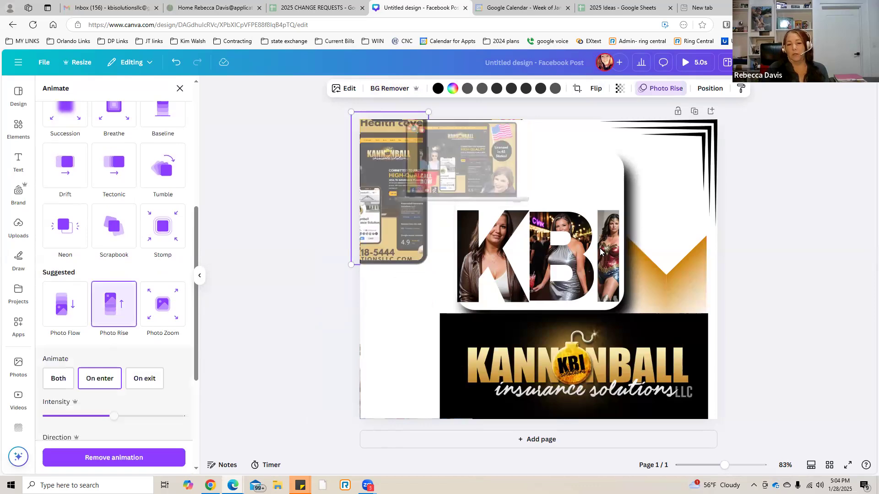
# Animate the B letter frame with Neon and the K letter frame with Stomp.
pyautogui.click(556, 229)
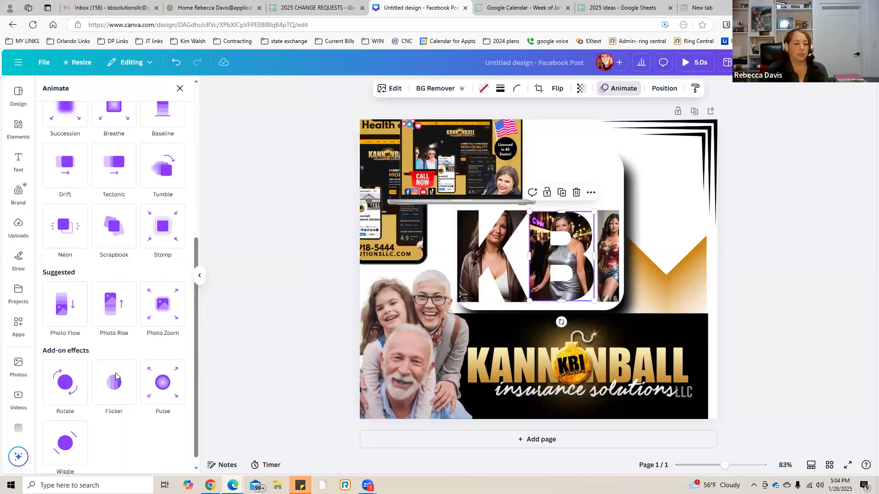
pyautogui.scroll(-1, 111, 366)
pyautogui.click(68, 222)
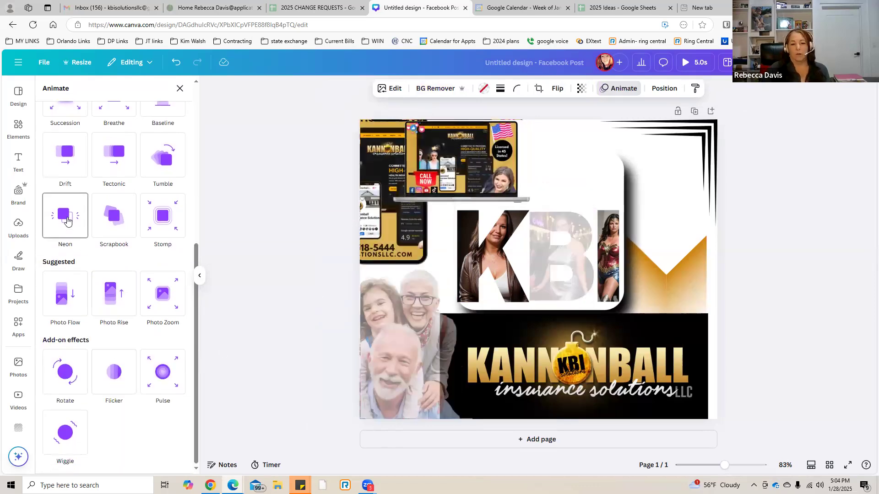
pyautogui.click(168, 207)
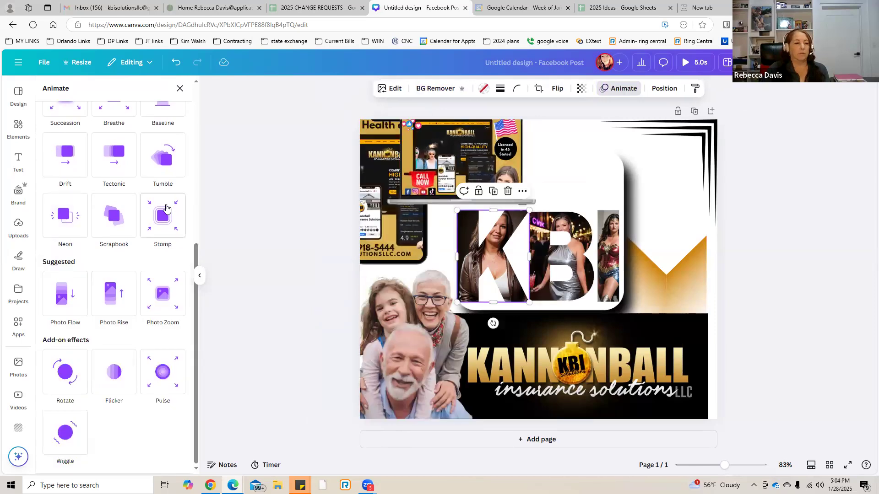
# Apply the Tumble animation on enter to the I letter frame and preview the whole animated design.
pyautogui.click(613, 253)
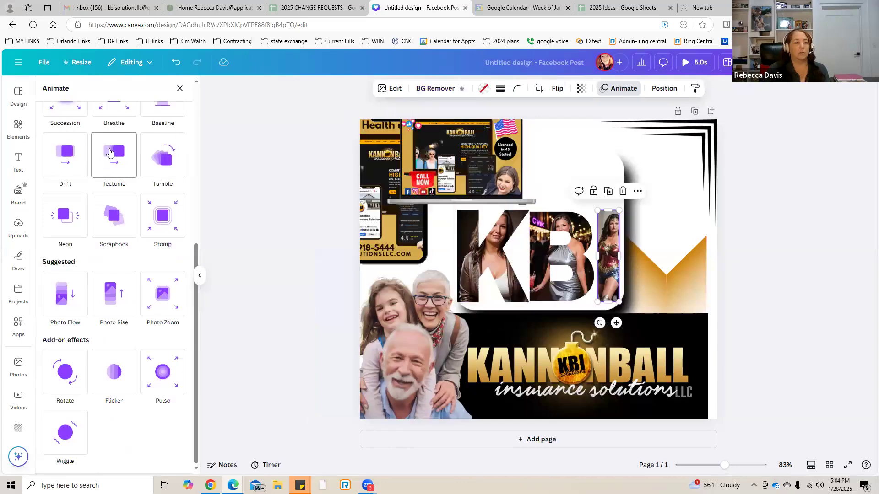
pyautogui.click(170, 158)
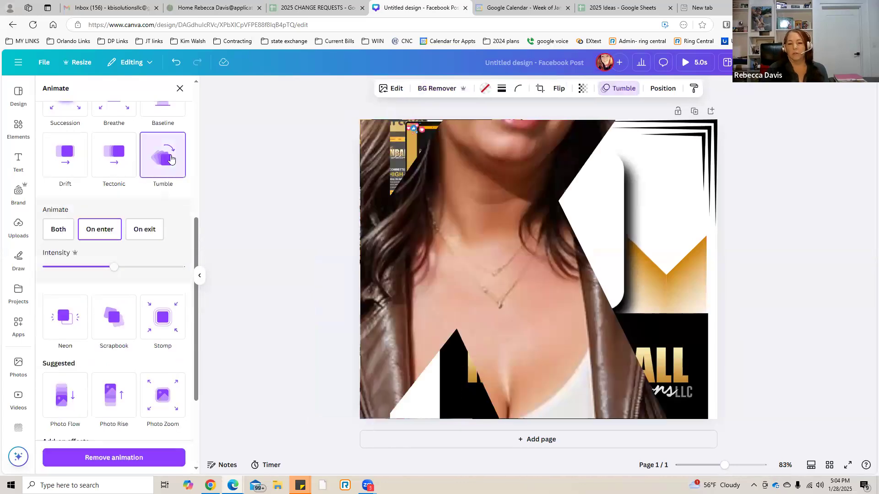
pyautogui.click(686, 65)
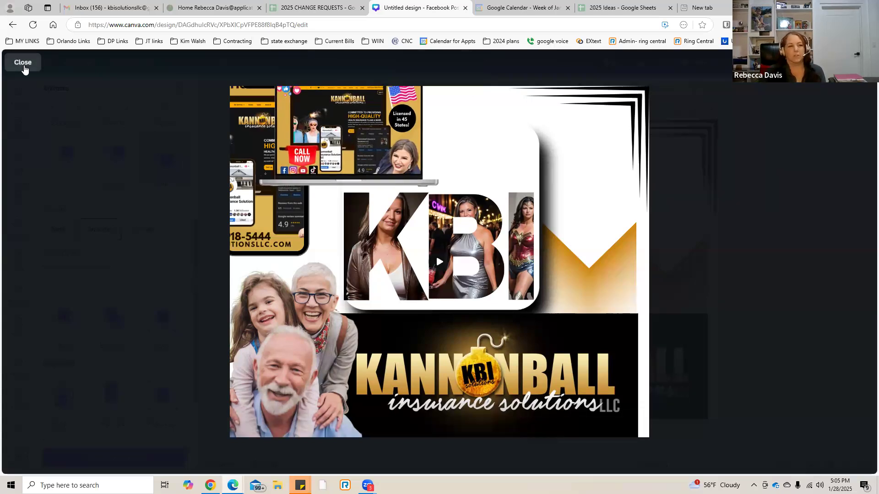
pyautogui.click(25, 67)
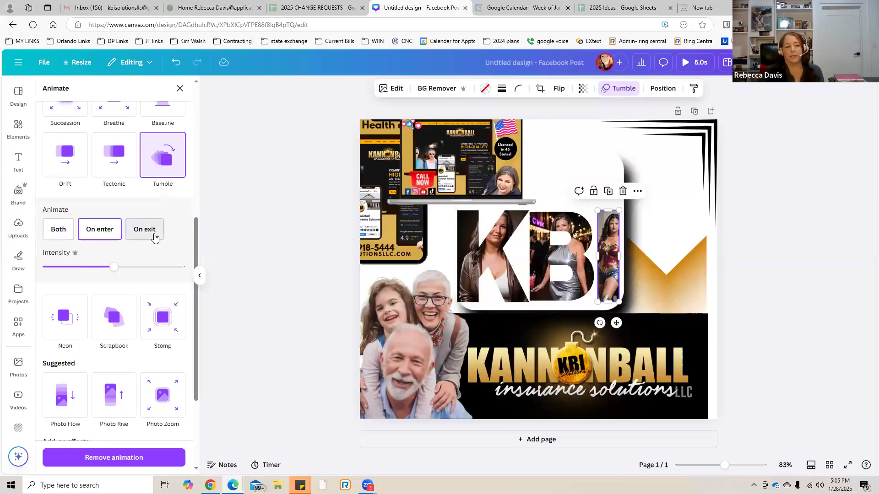
# Try the maximum Tumble intensity on the I letter frame, and set it slightly above the midpoint.
pyautogui.click(156, 269)
pyautogui.moveTo(157, 270); pyautogui.dragTo(182, 270)
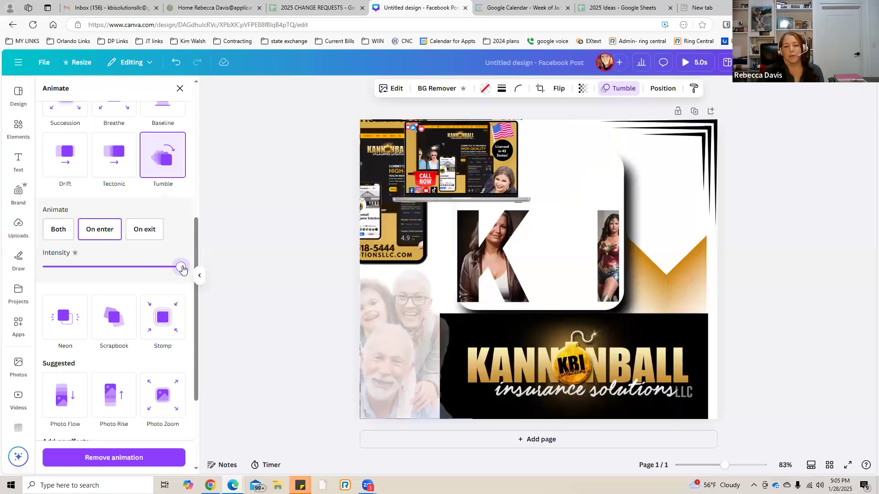
pyautogui.moveTo(157, 269); pyautogui.dragTo(122, 267)
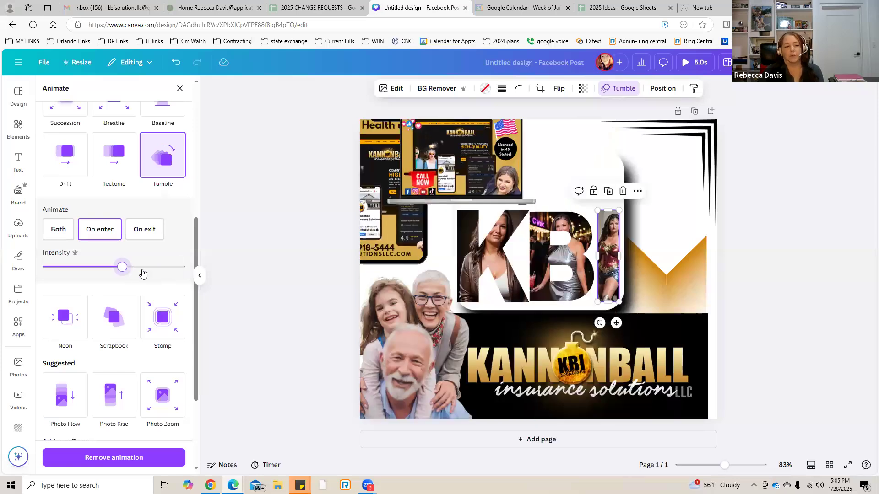
# Preview the Sleek, Corporate, Fun and Chill animations for the whole page.
pyautogui.scroll(6, 143, 273)
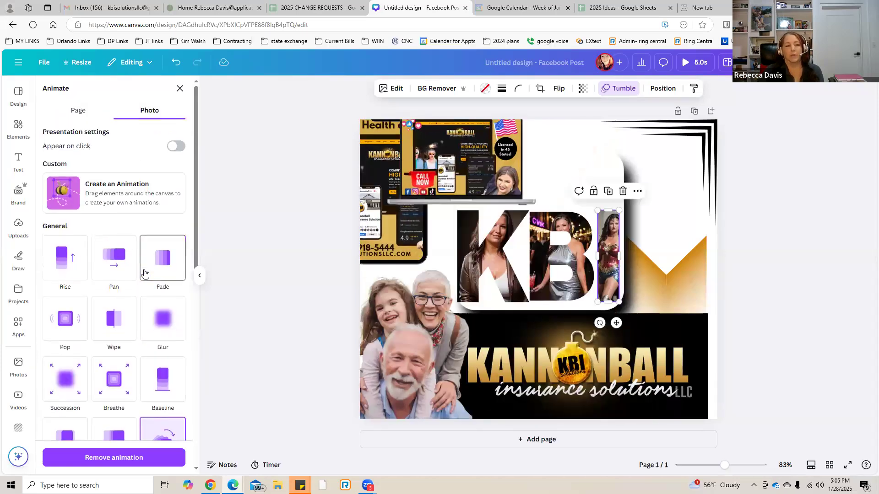
pyautogui.click(72, 112)
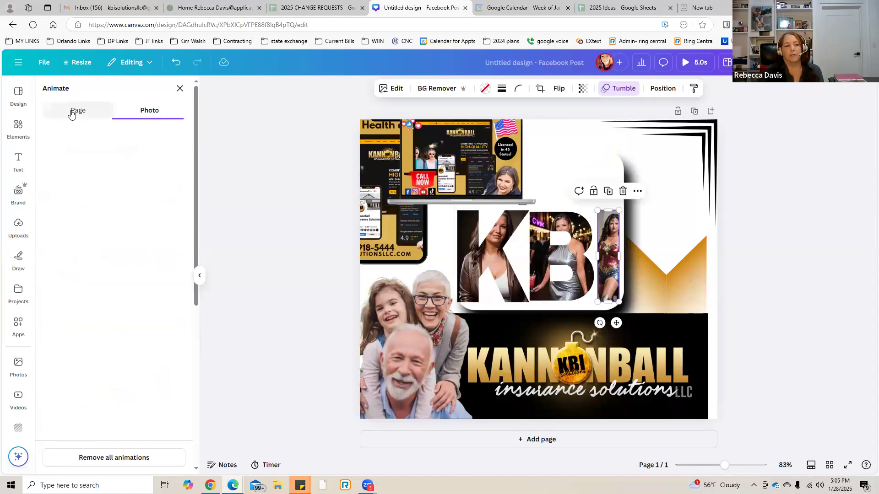
pyautogui.click(117, 229)
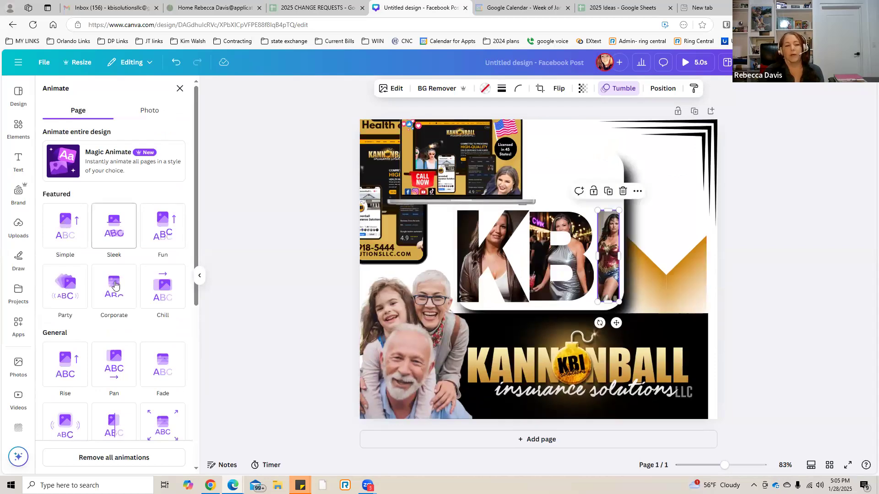
pyautogui.click(115, 285)
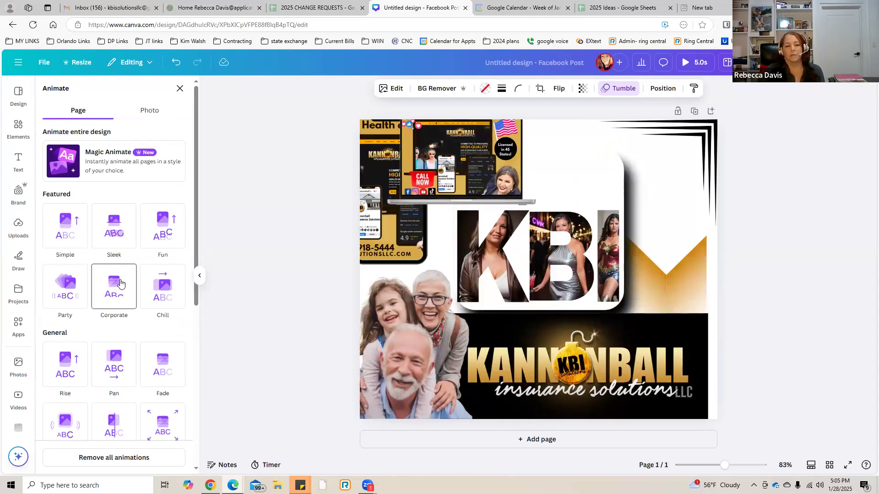
pyautogui.click(163, 239)
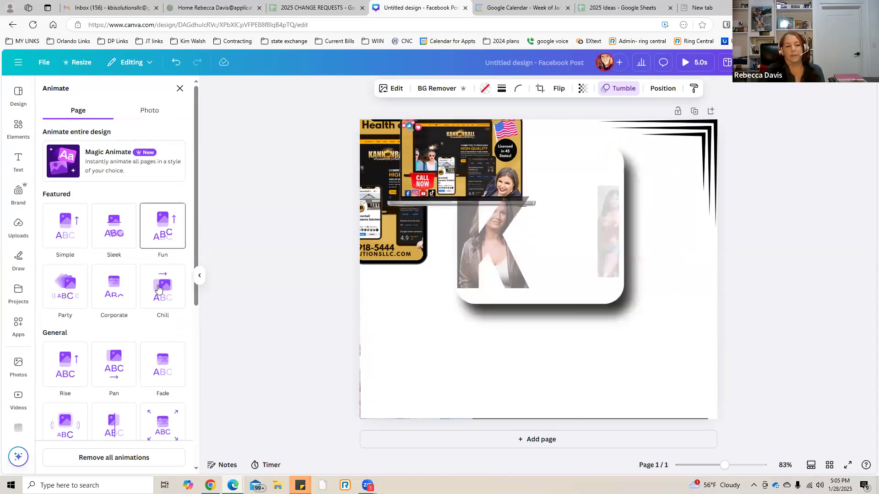
pyautogui.click(159, 288)
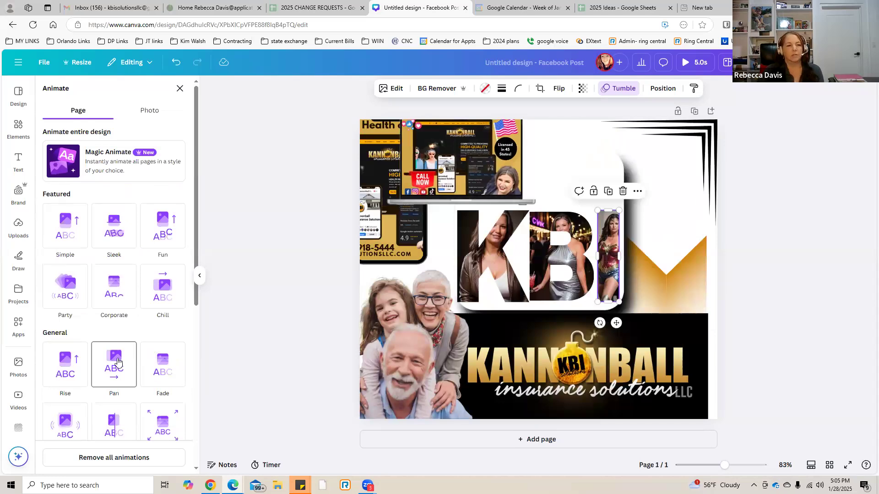
# Look over the element library's recent searches and browse categories.
pyautogui.click(17, 129)
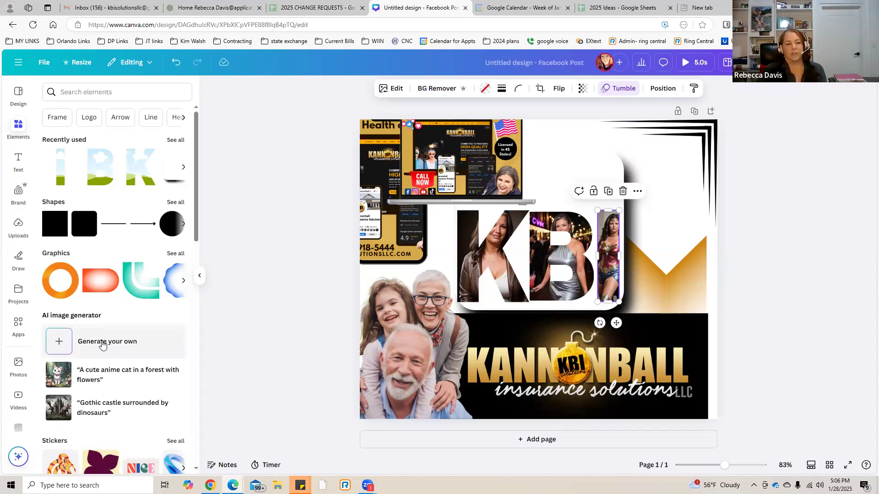
pyautogui.click(76, 92)
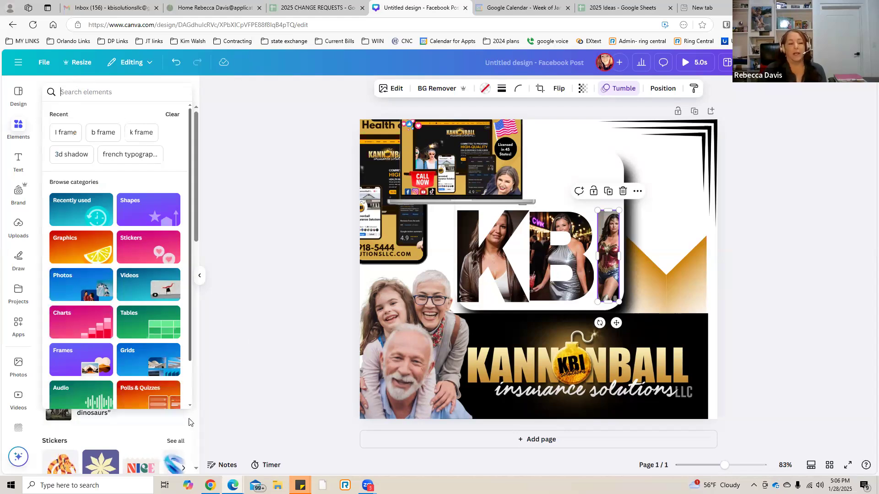
pyautogui.click(190, 432)
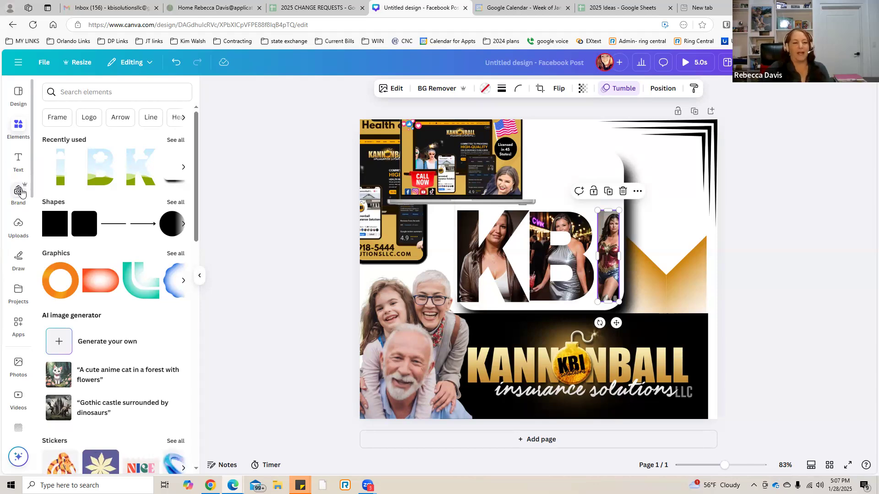
pyautogui.click(73, 91)
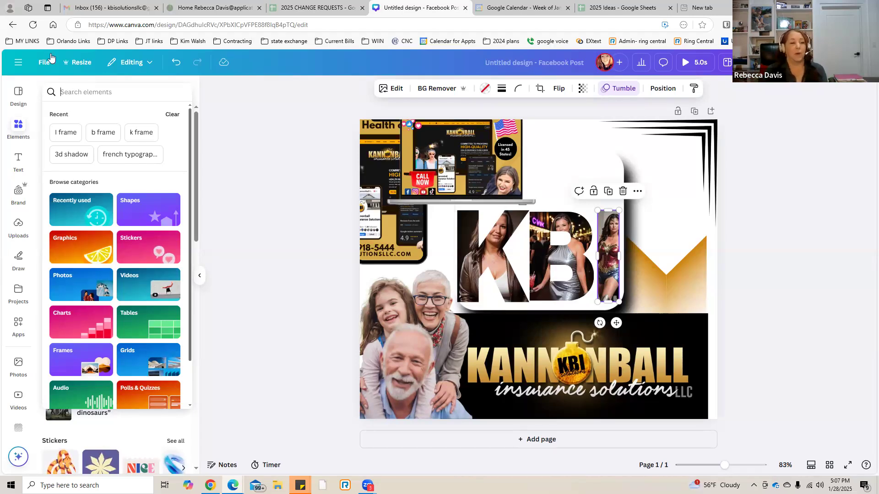
pyautogui.click(78, 91)
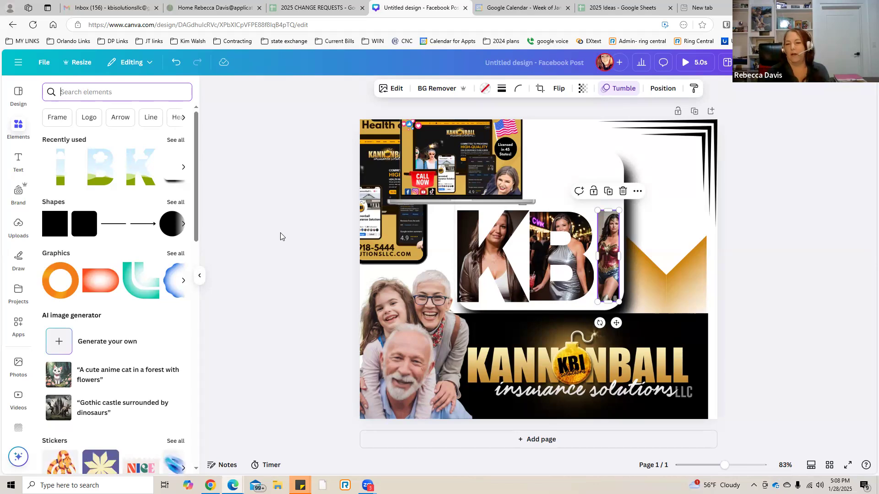
pyautogui.click(273, 237)
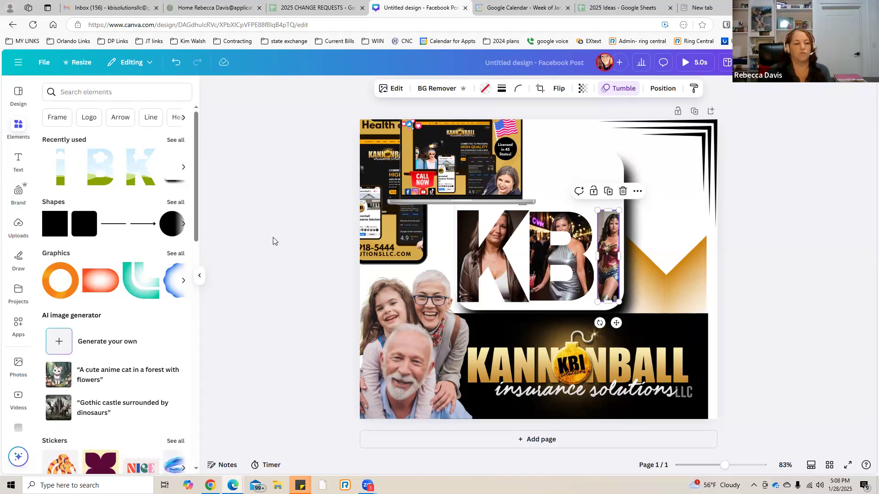
pyautogui.click(273, 238)
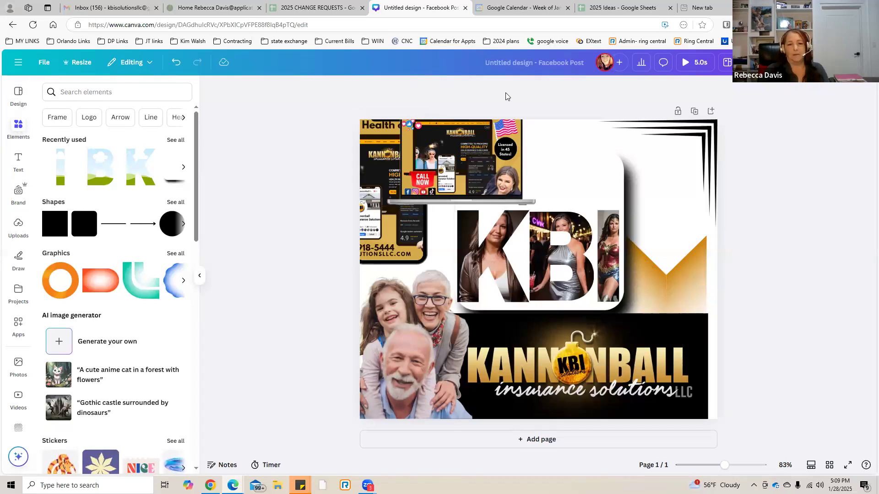
# Rename the untitled Facebook post design to "Week 3".
pyautogui.click(506, 61)
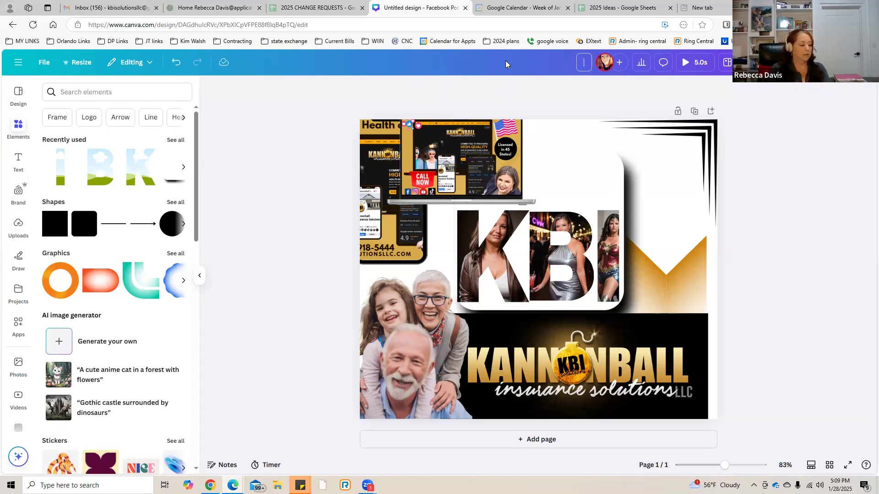
pyautogui.write('Weeks')
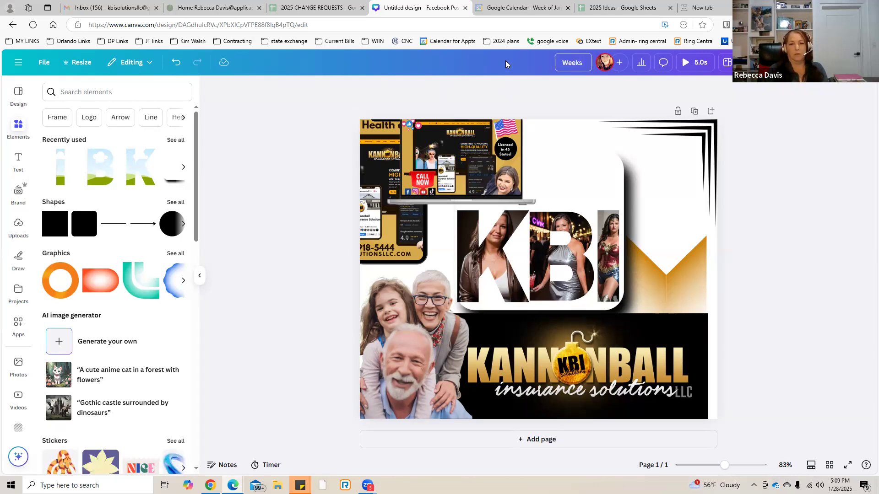
pyautogui.press('BackSpace')
pyautogui.write('3')
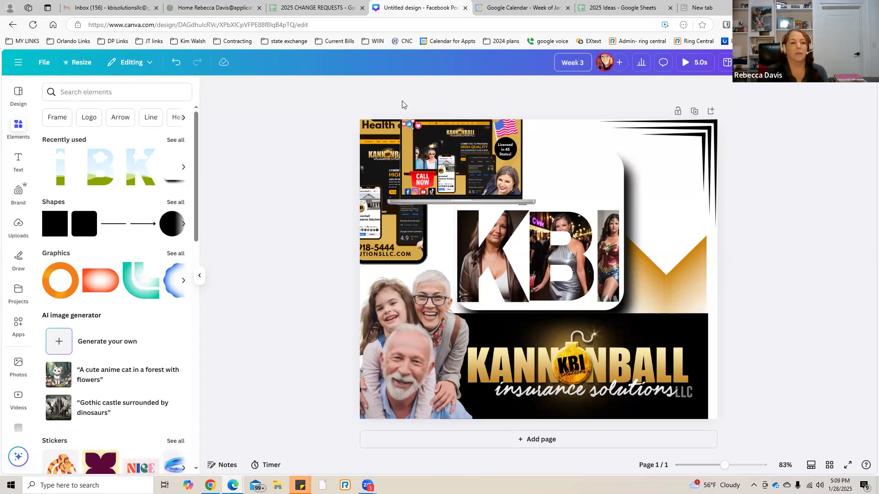
pyautogui.click(260, 135)
pyautogui.click(43, 64)
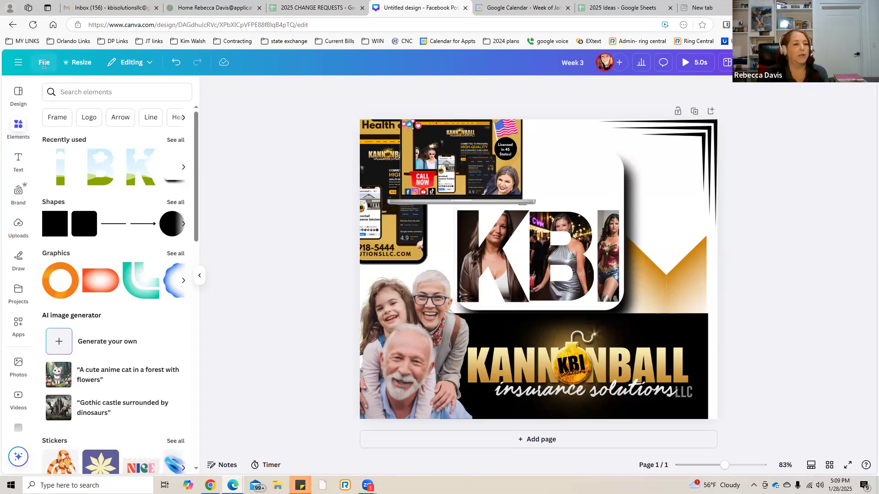
pyautogui.click(128, 215)
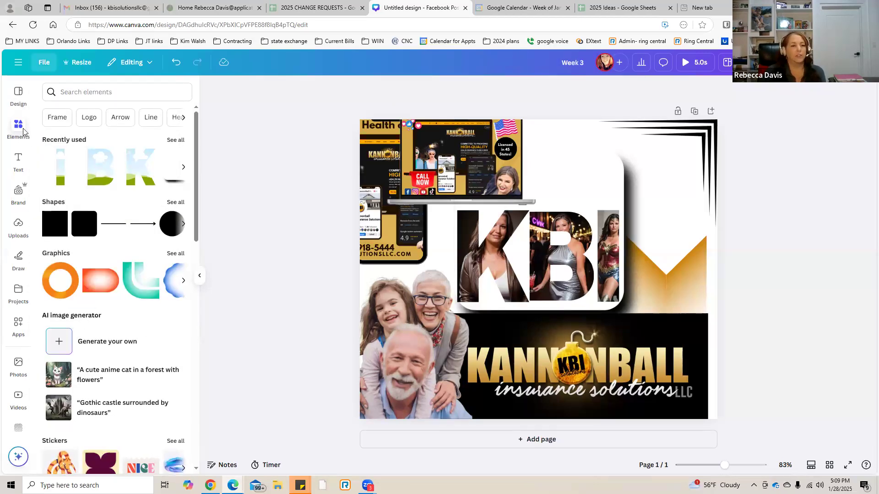
# Open the "Refer a friend" design from the home page's recent designs and inspect its embedded referral form.
pyautogui.click(18, 65)
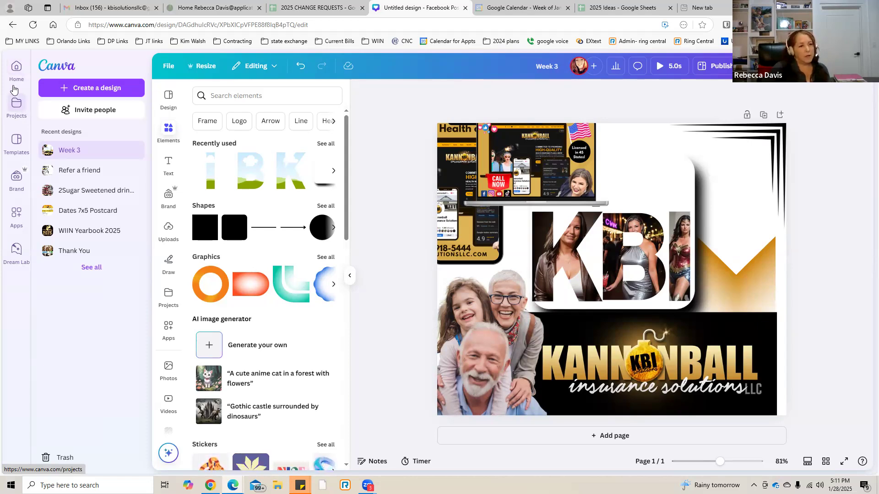
pyautogui.click(19, 71)
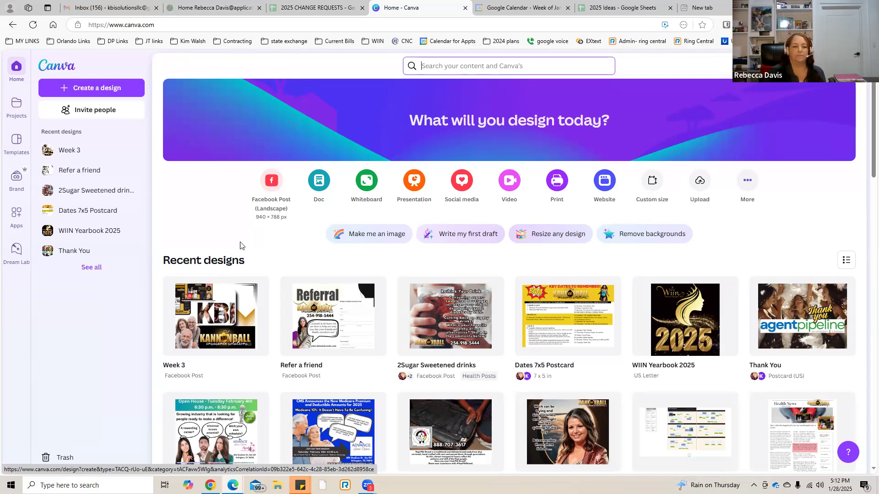
pyautogui.click(343, 296)
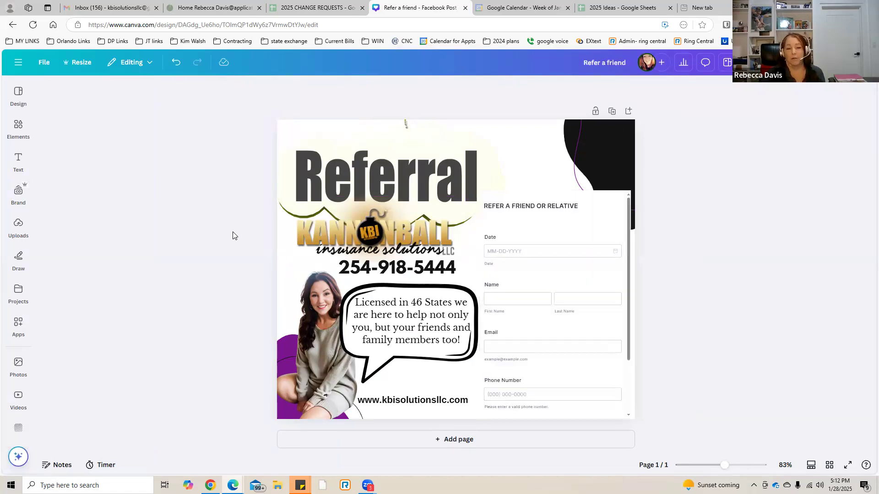
pyautogui.click(532, 254)
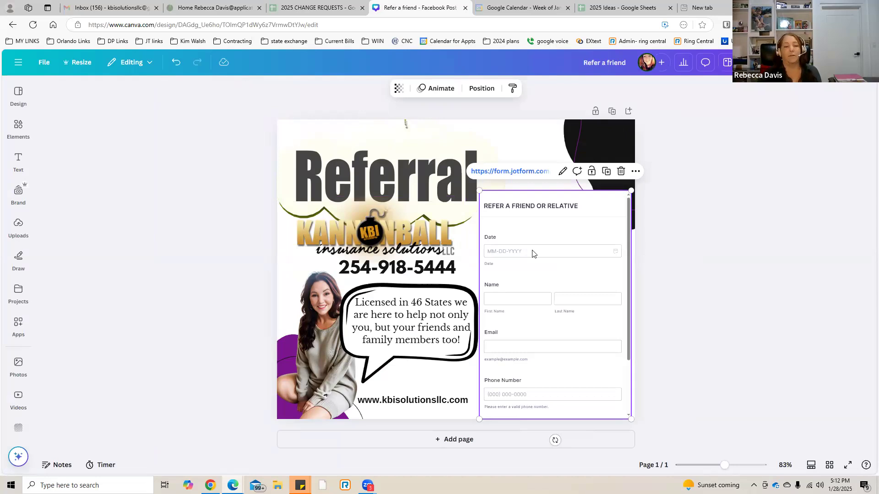
pyautogui.click(192, 200)
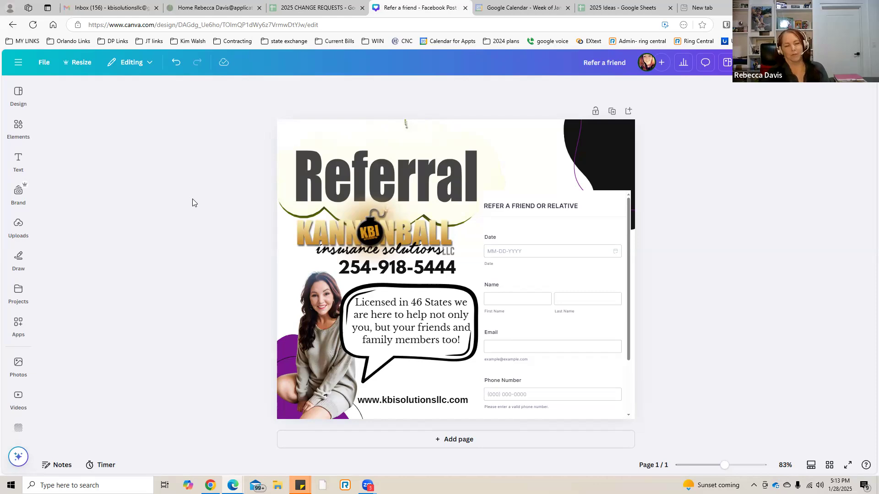
# Return to the home page and look through the thumbnails of the recent designs.
pyautogui.click(19, 66)
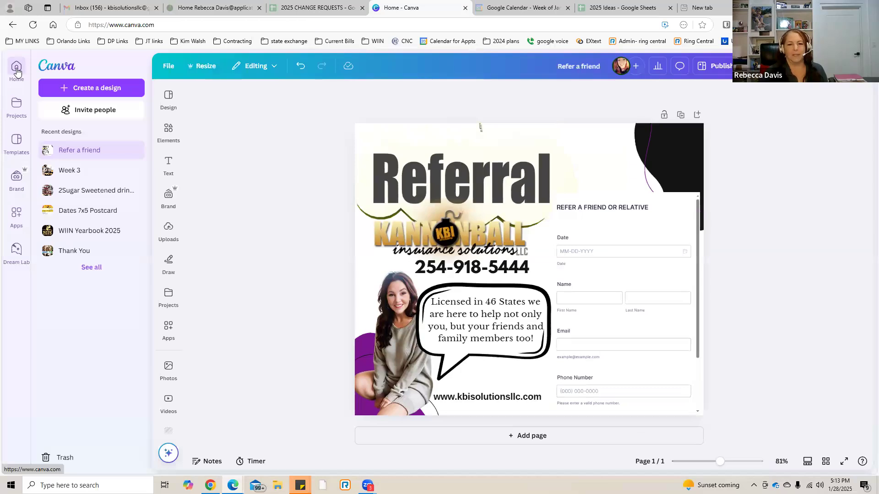
pyautogui.click(17, 71)
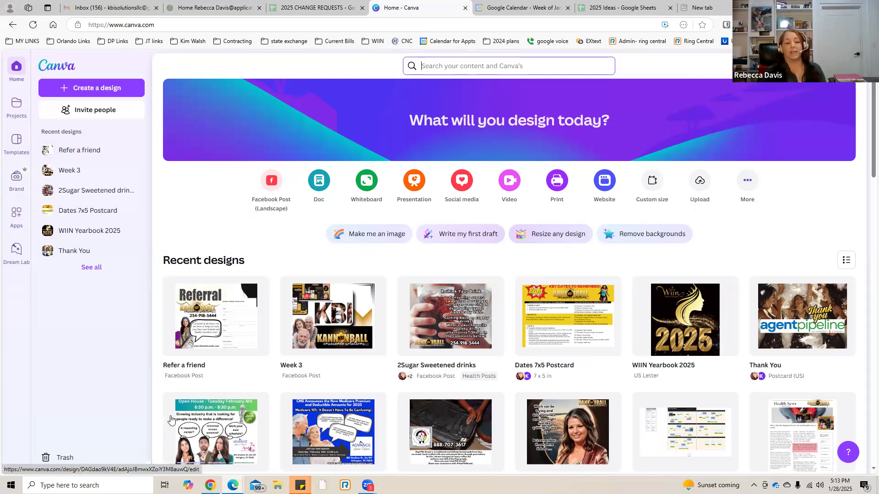
pyautogui.moveTo(218, 432)
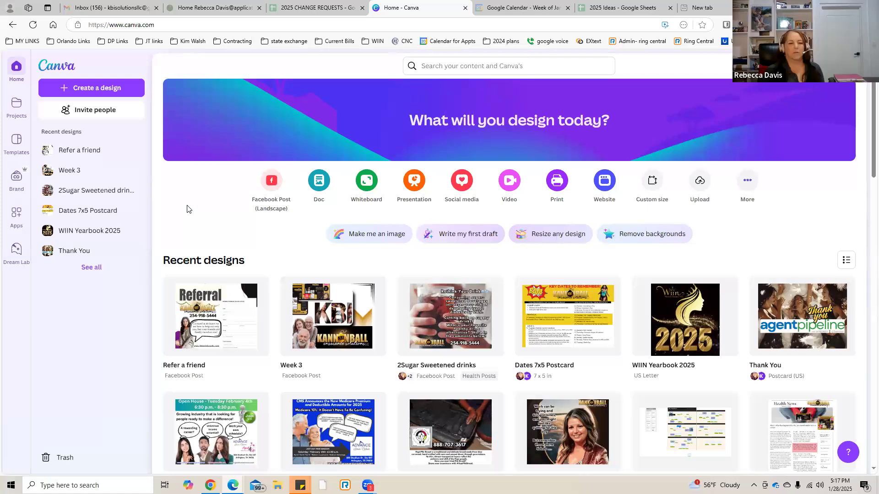
pyautogui.scroll(-2, 202, 181)
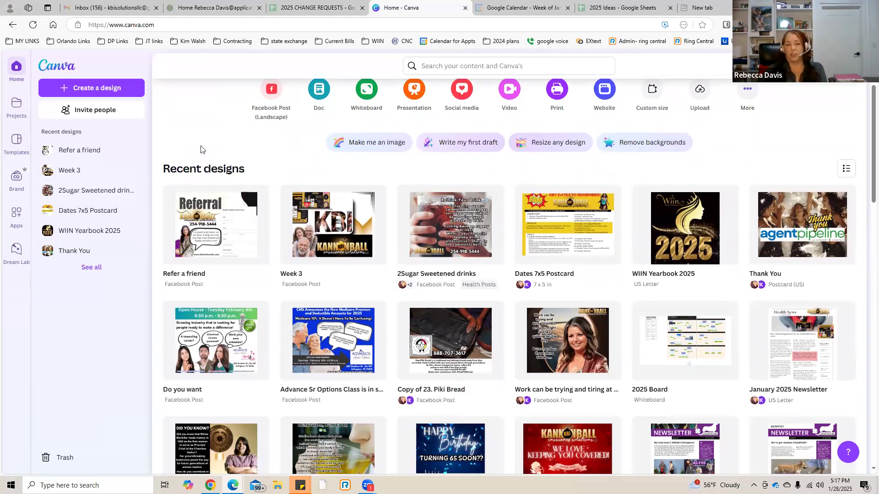
pyautogui.scroll(-1, 200, 149)
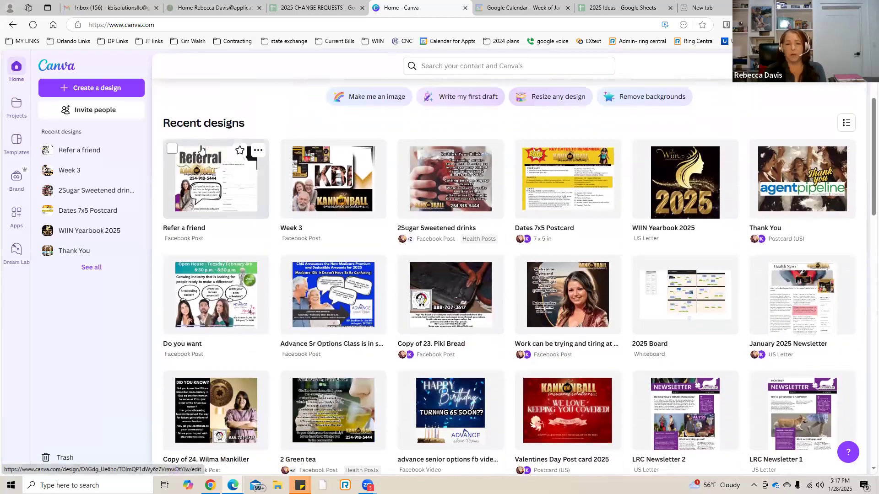
pyautogui.scroll(-7, 200, 149)
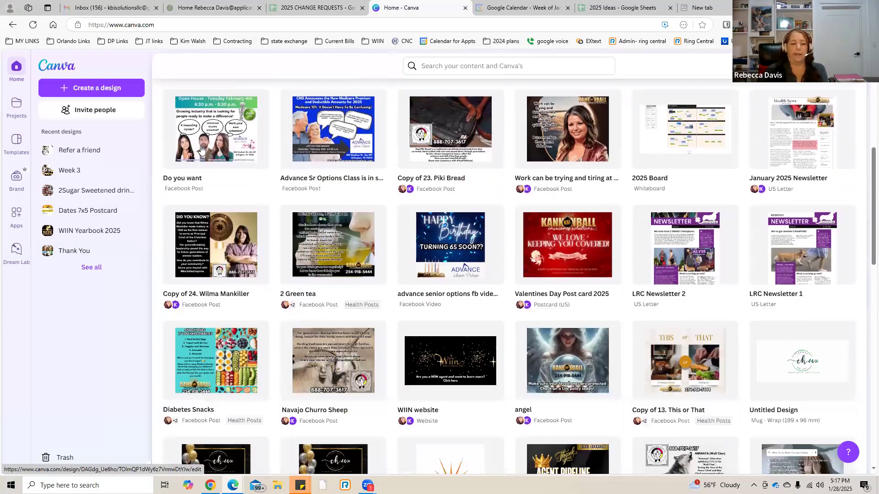
pyautogui.scroll(-7, 200, 150)
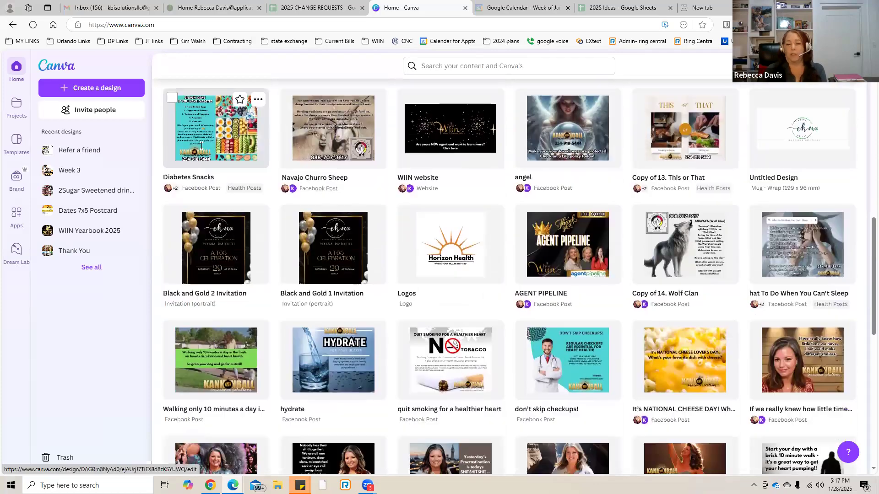
pyautogui.scroll(-5, 201, 146)
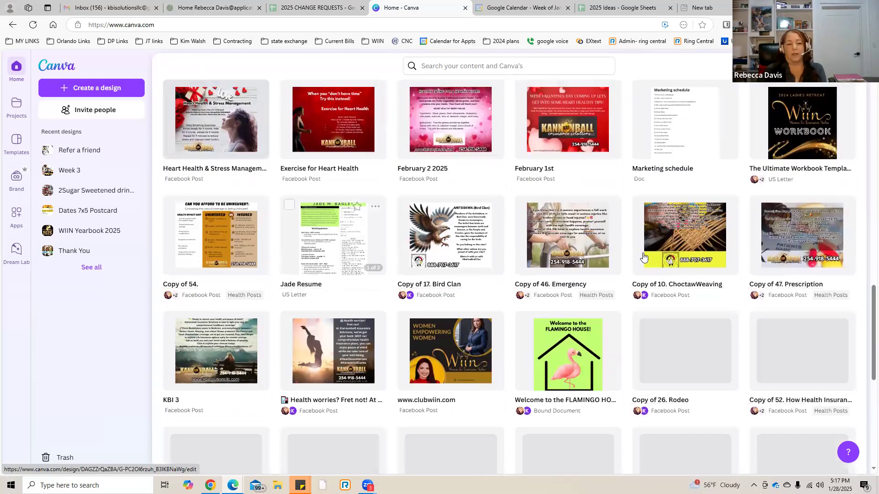
pyautogui.scroll(-1, 414, 273)
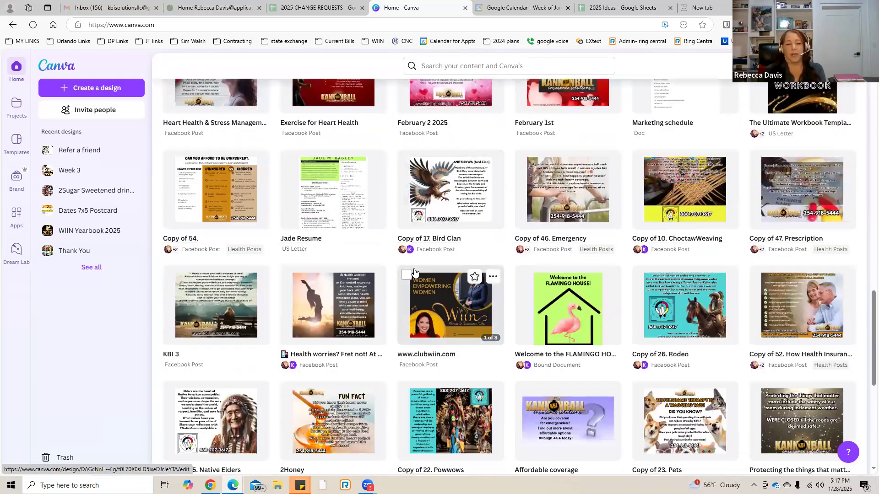
pyautogui.scroll(6, 414, 273)
pyautogui.scroll(10, 414, 272)
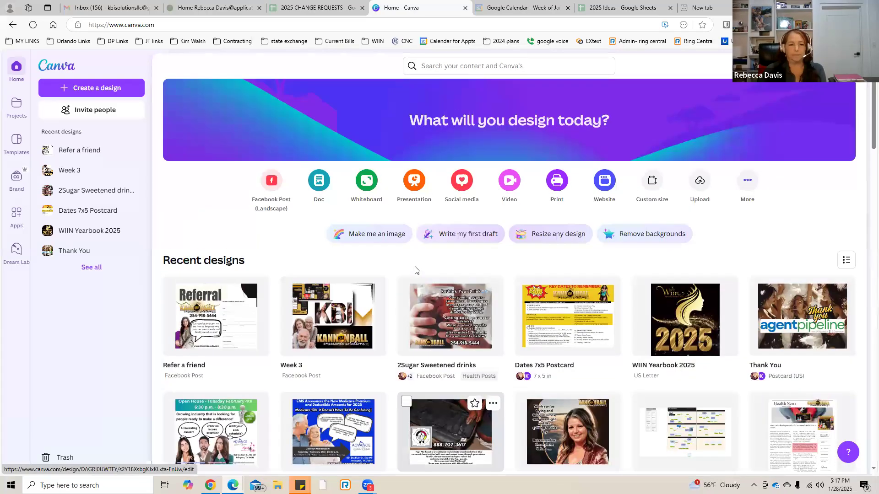